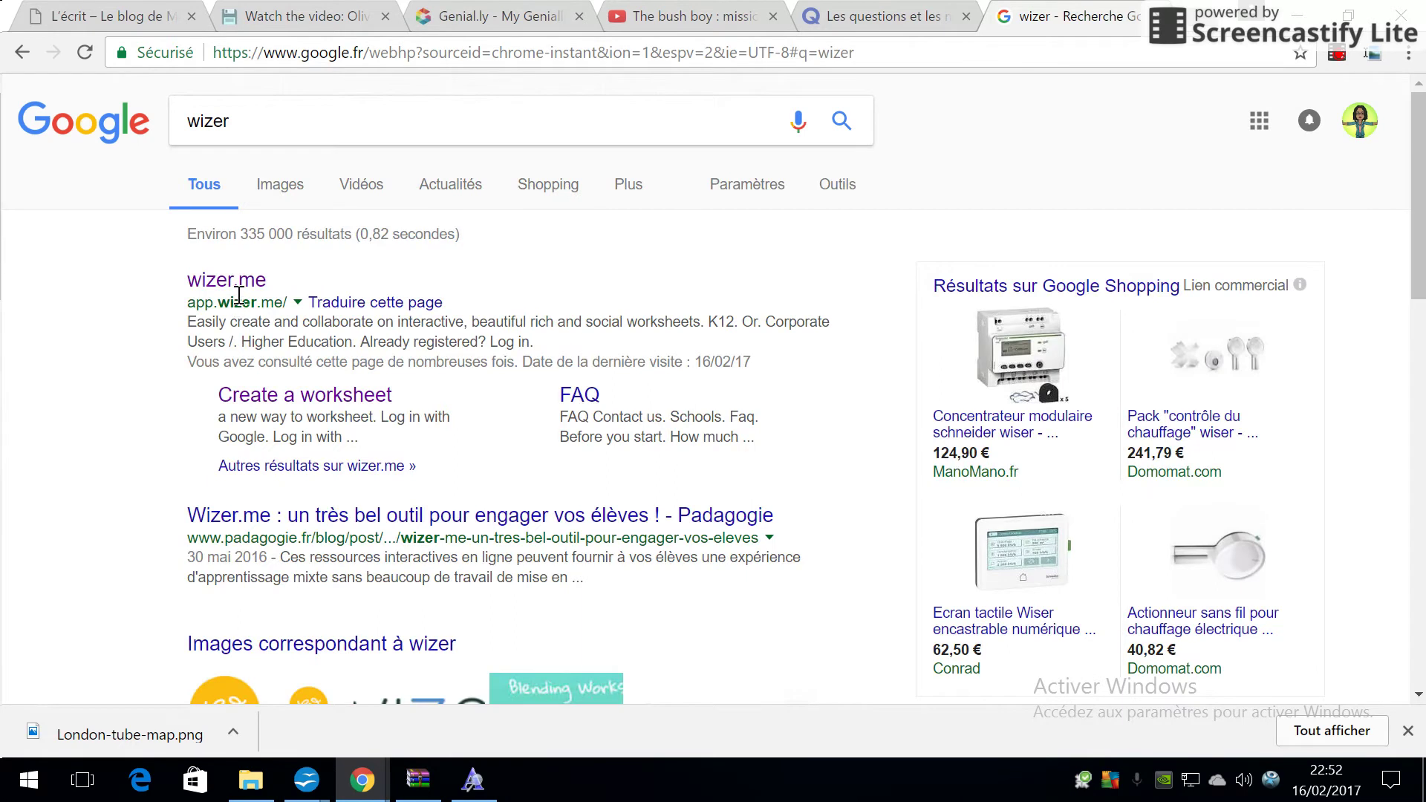
Open the wizer.me website from the search results and go to its login page.
left_click(238, 284)
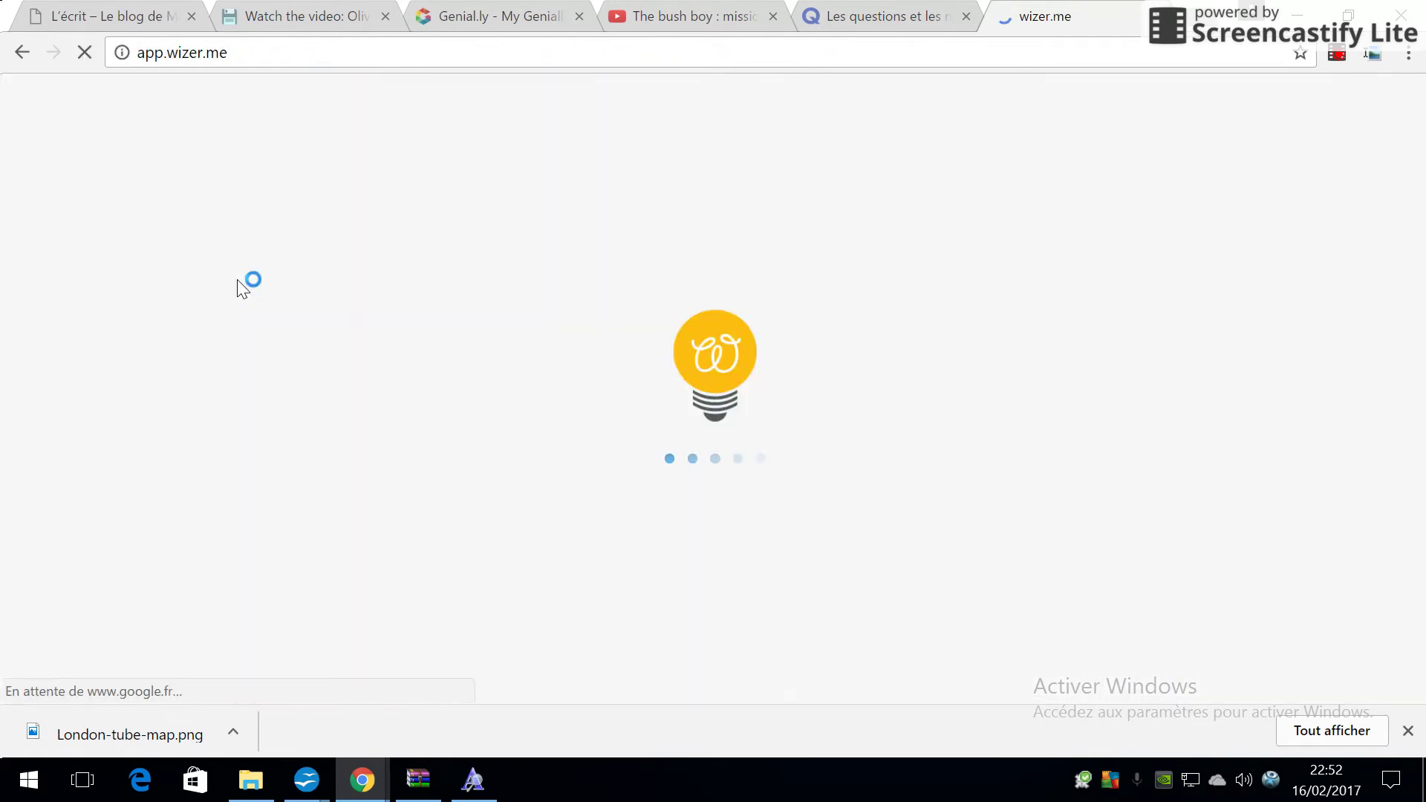
scroll(707, 524, "down", 1)
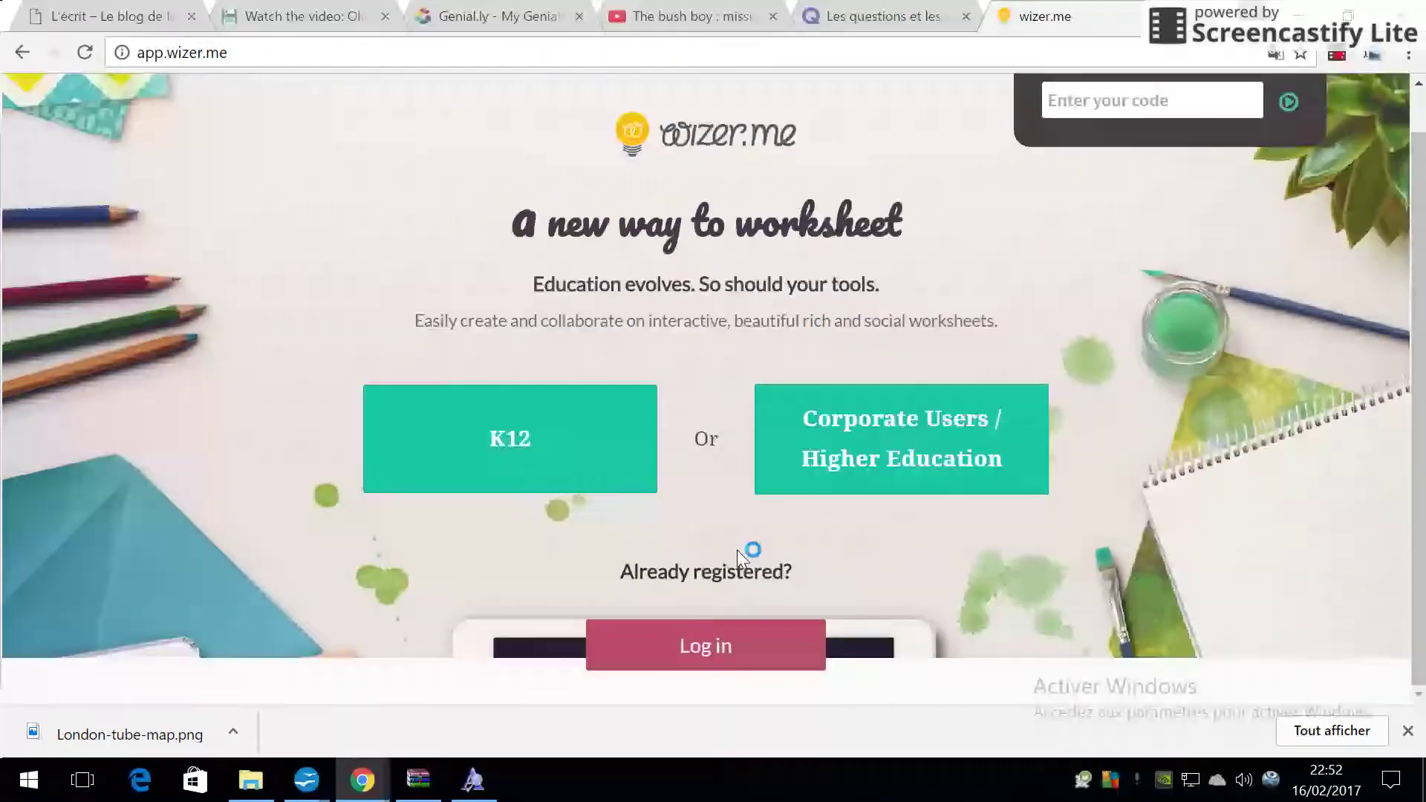
left_click(720, 657)
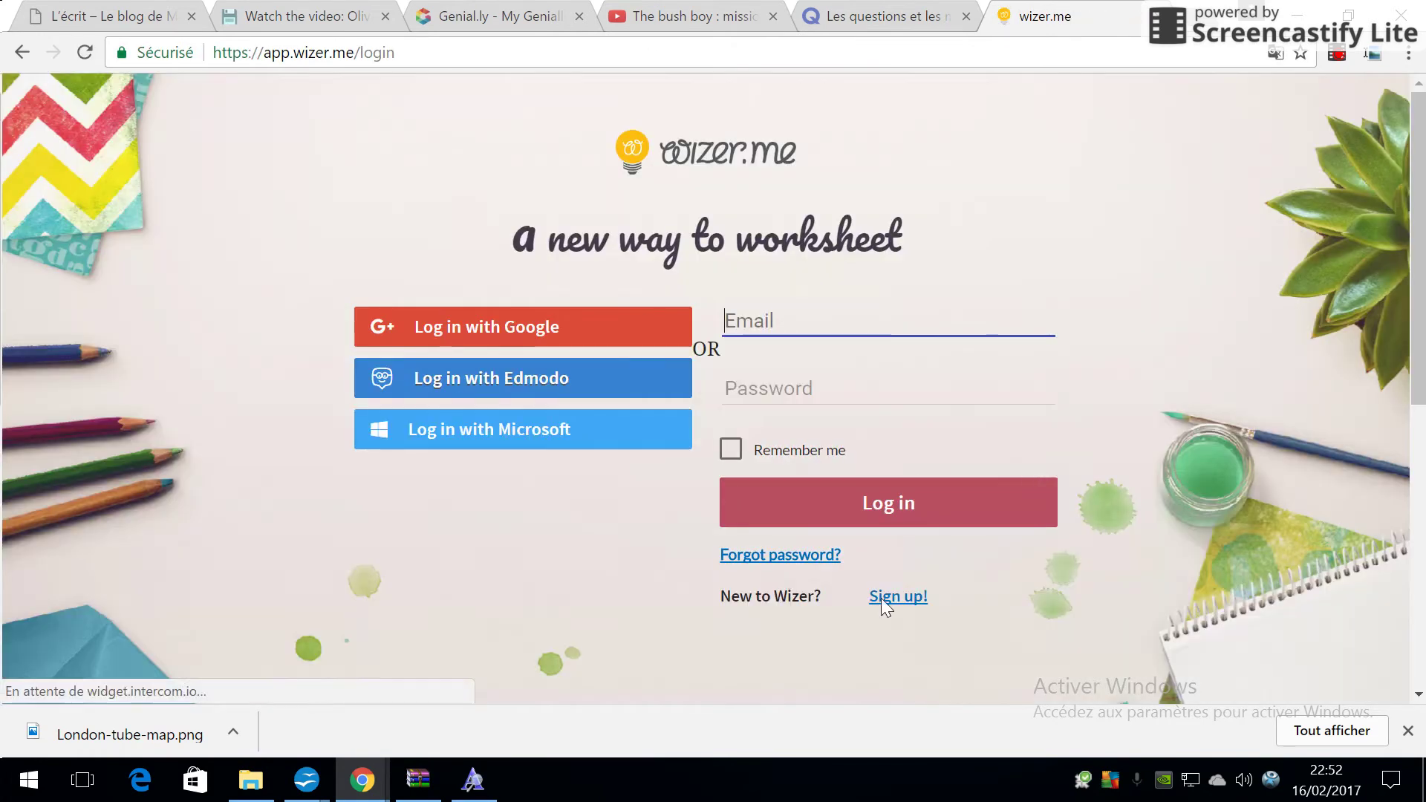
View the teacher sign-up form with its email and password fields, and return to the login page.
left_click(904, 594)
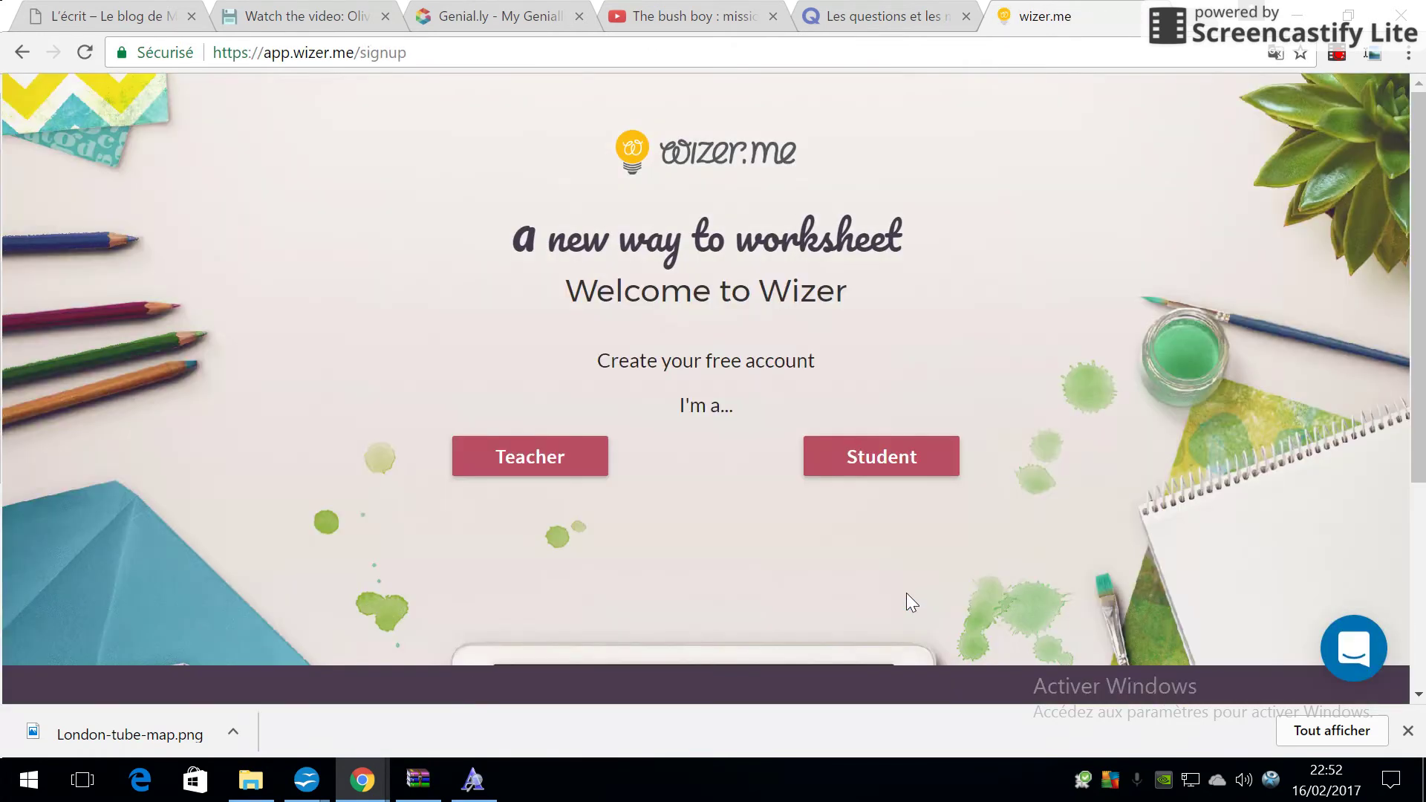
left_click(521, 456)
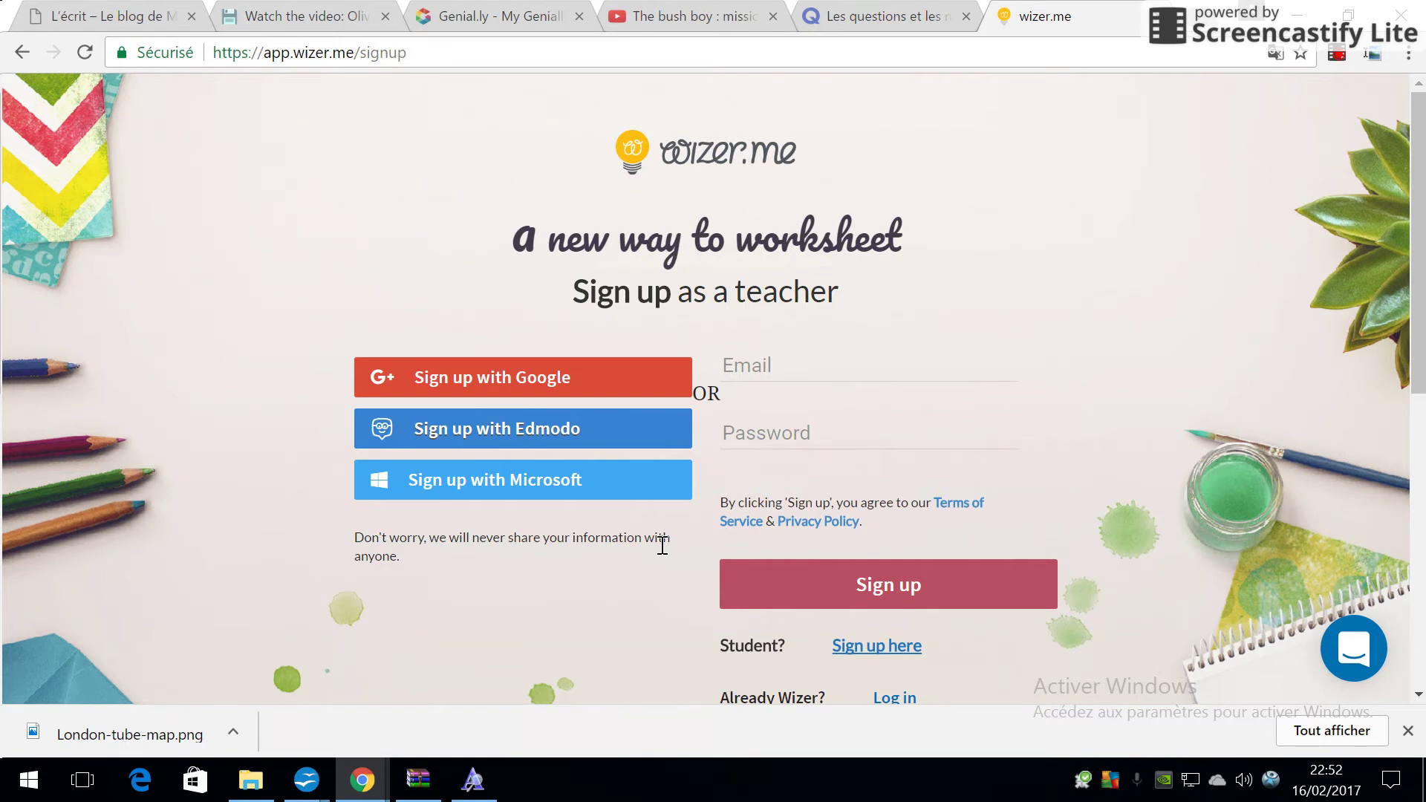
left_click(745, 370)
left_click(802, 432)
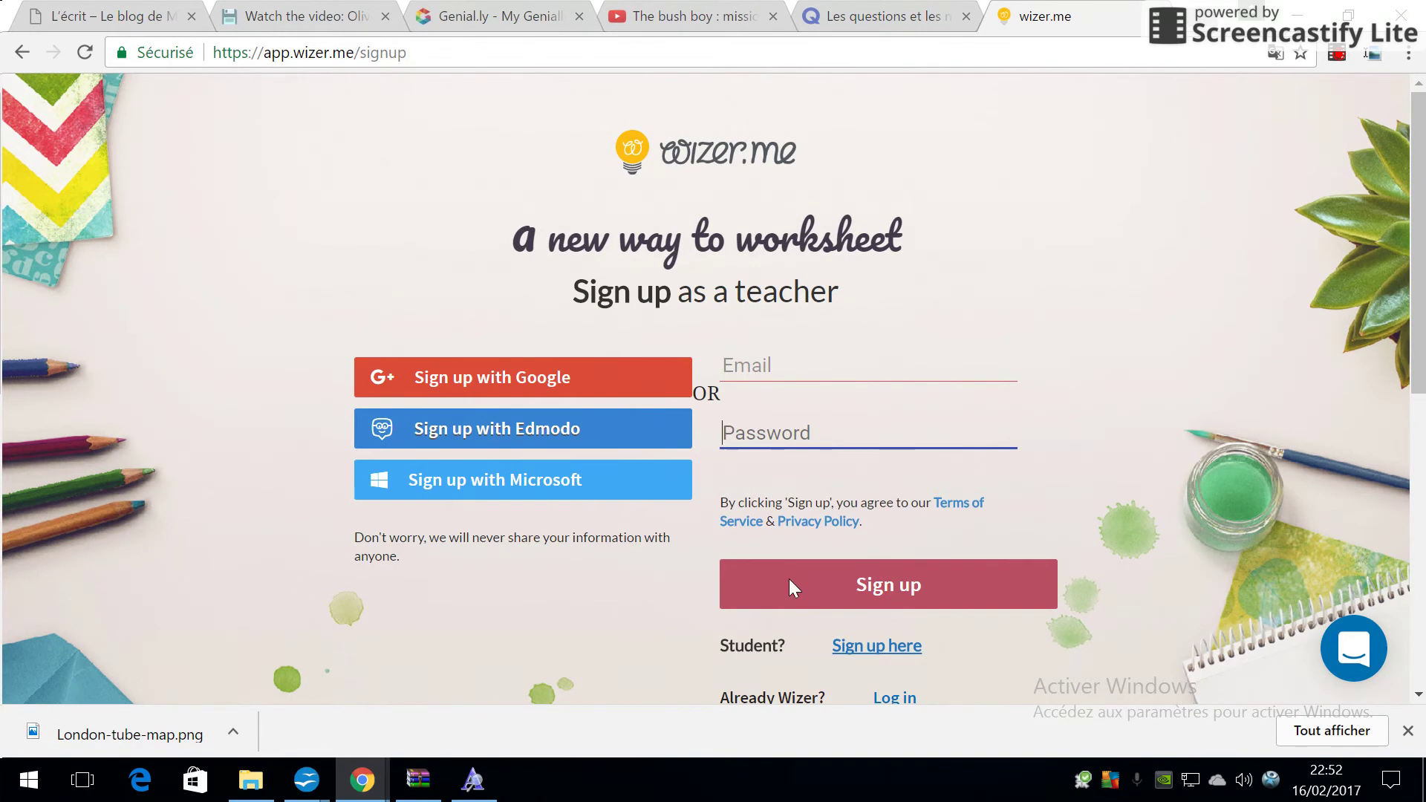
scroll(889, 581, "down", 3)
left_click(902, 485)
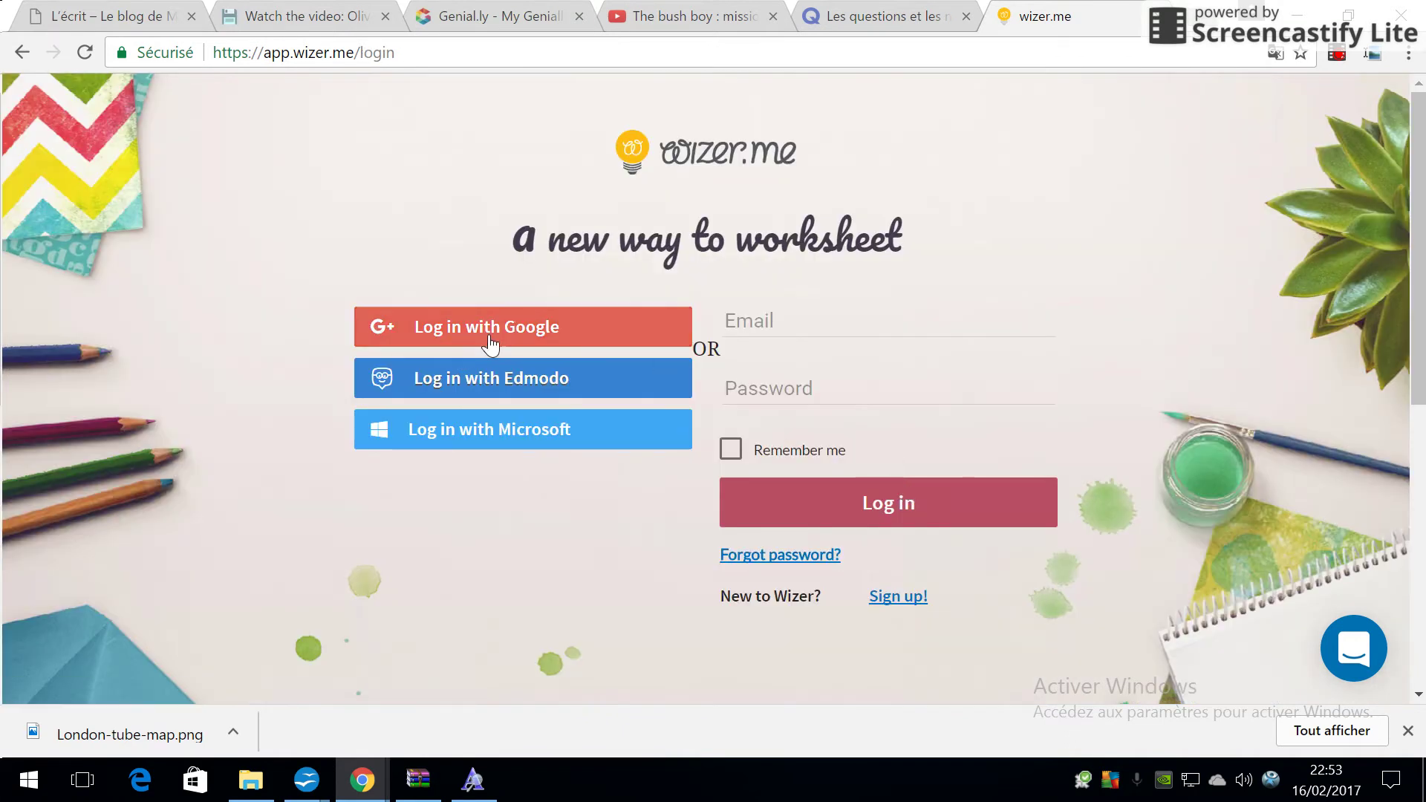
Log in with the Google account and create a new worksheet.
left_click(491, 336)
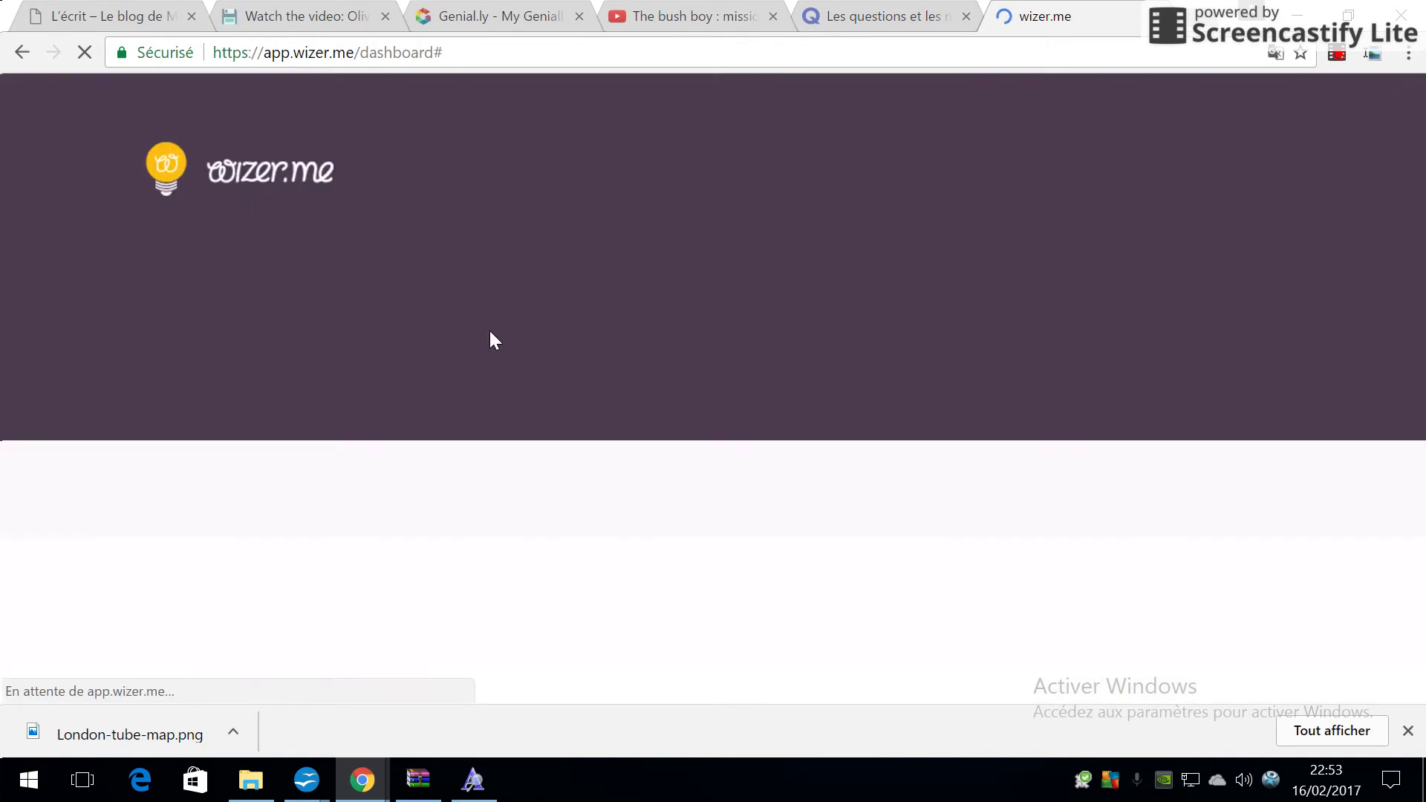
scroll(525, 404, "down", 3)
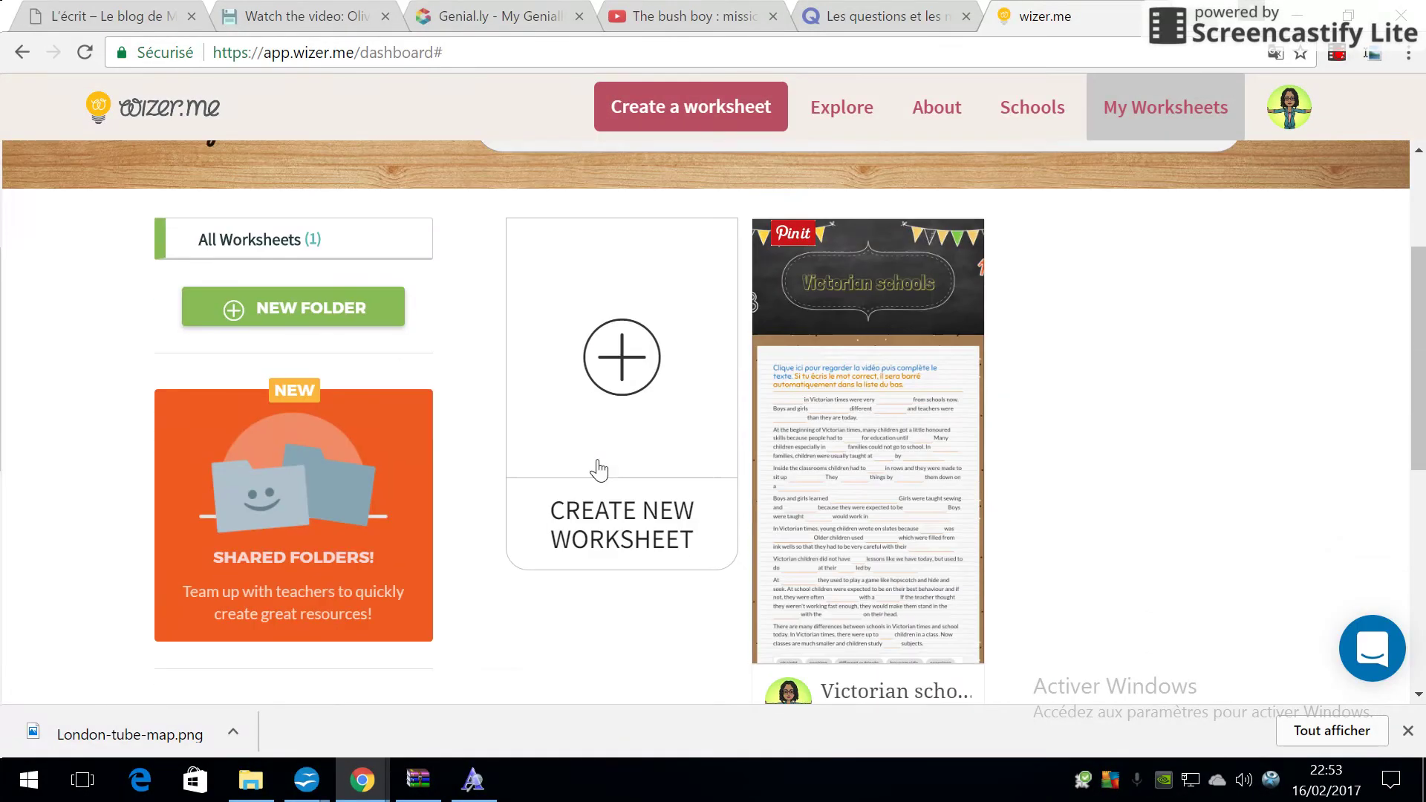
left_click(623, 369)
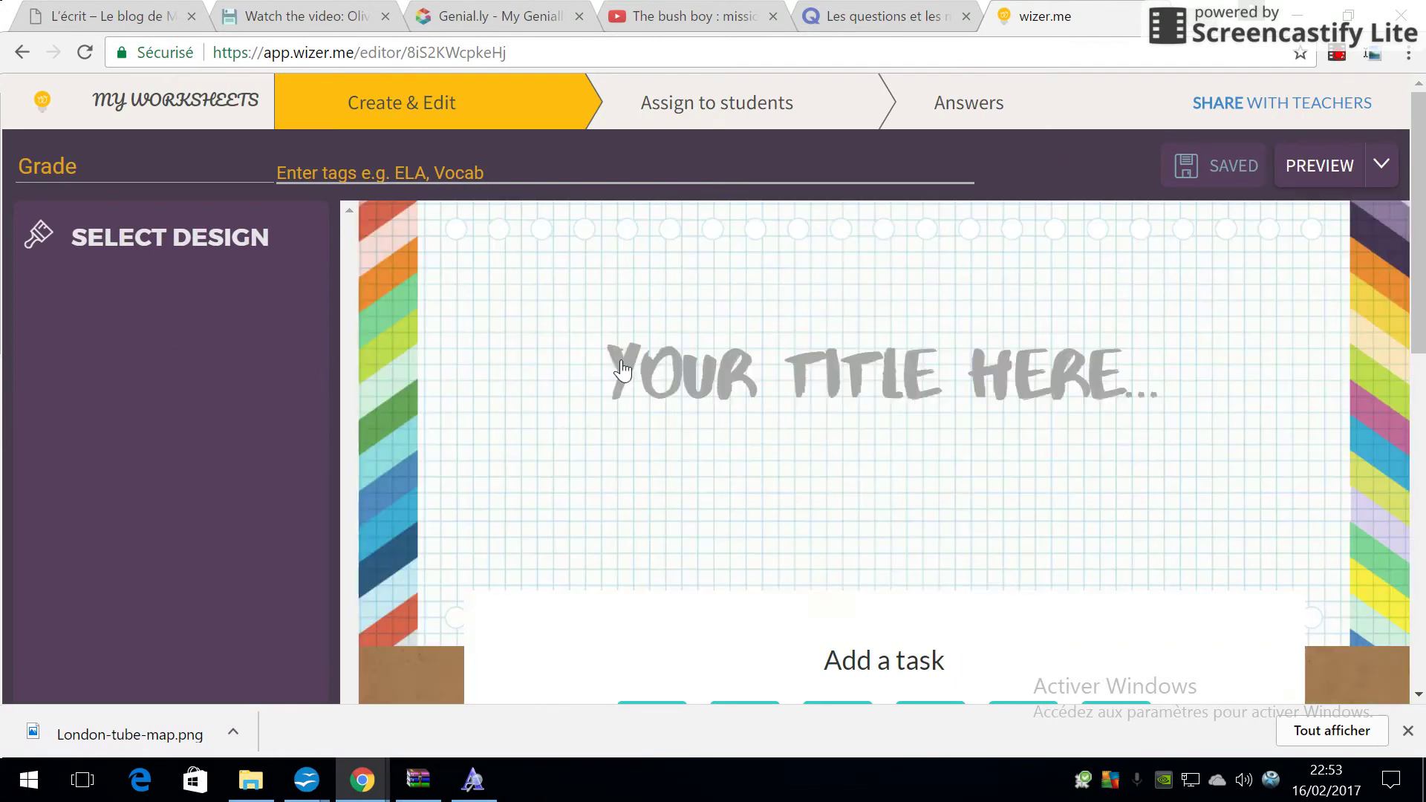
Apply the Fairy Tale design to the worksheet with the gold bows cover image.
scroll(446, 453, "down", 3)
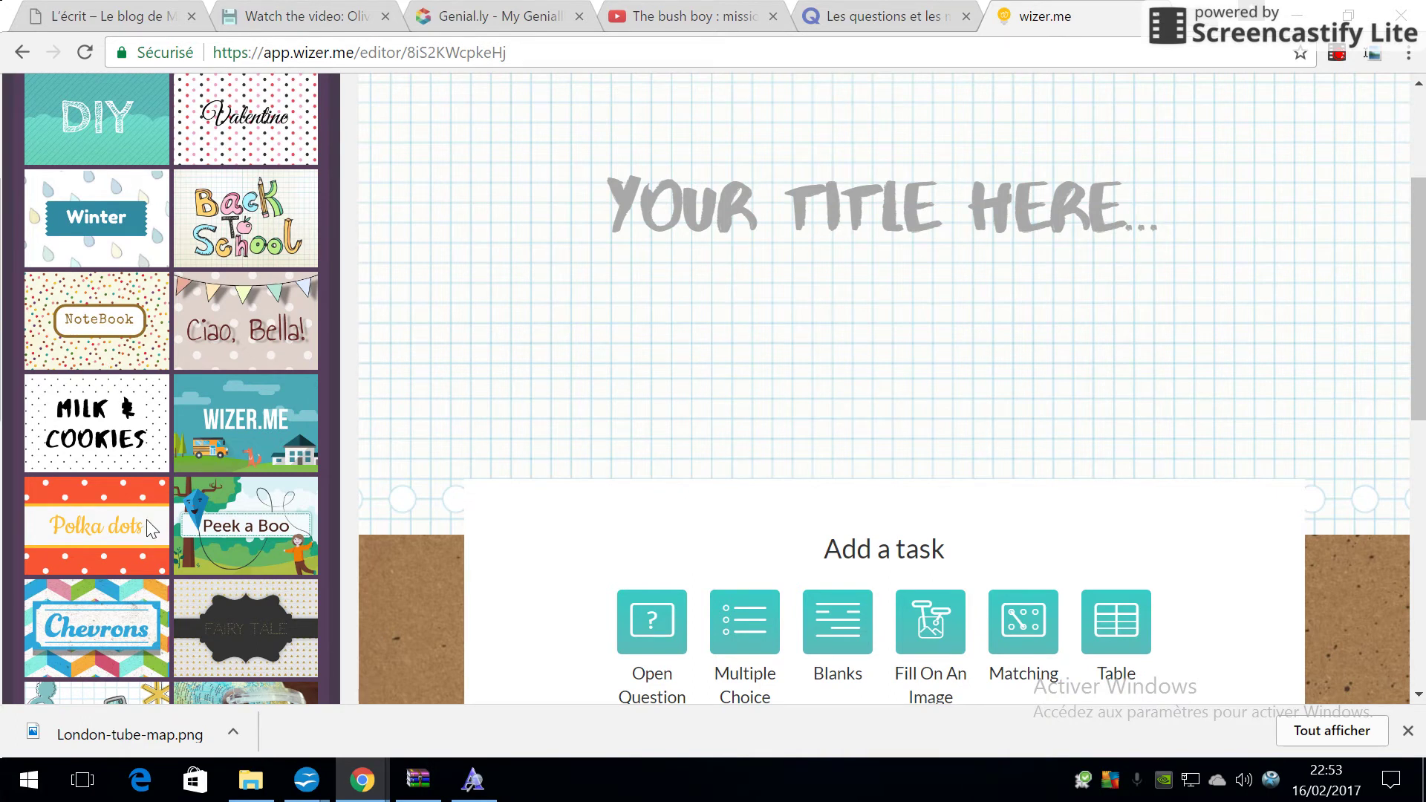
scroll(197, 445, "down", 3)
left_click(227, 398)
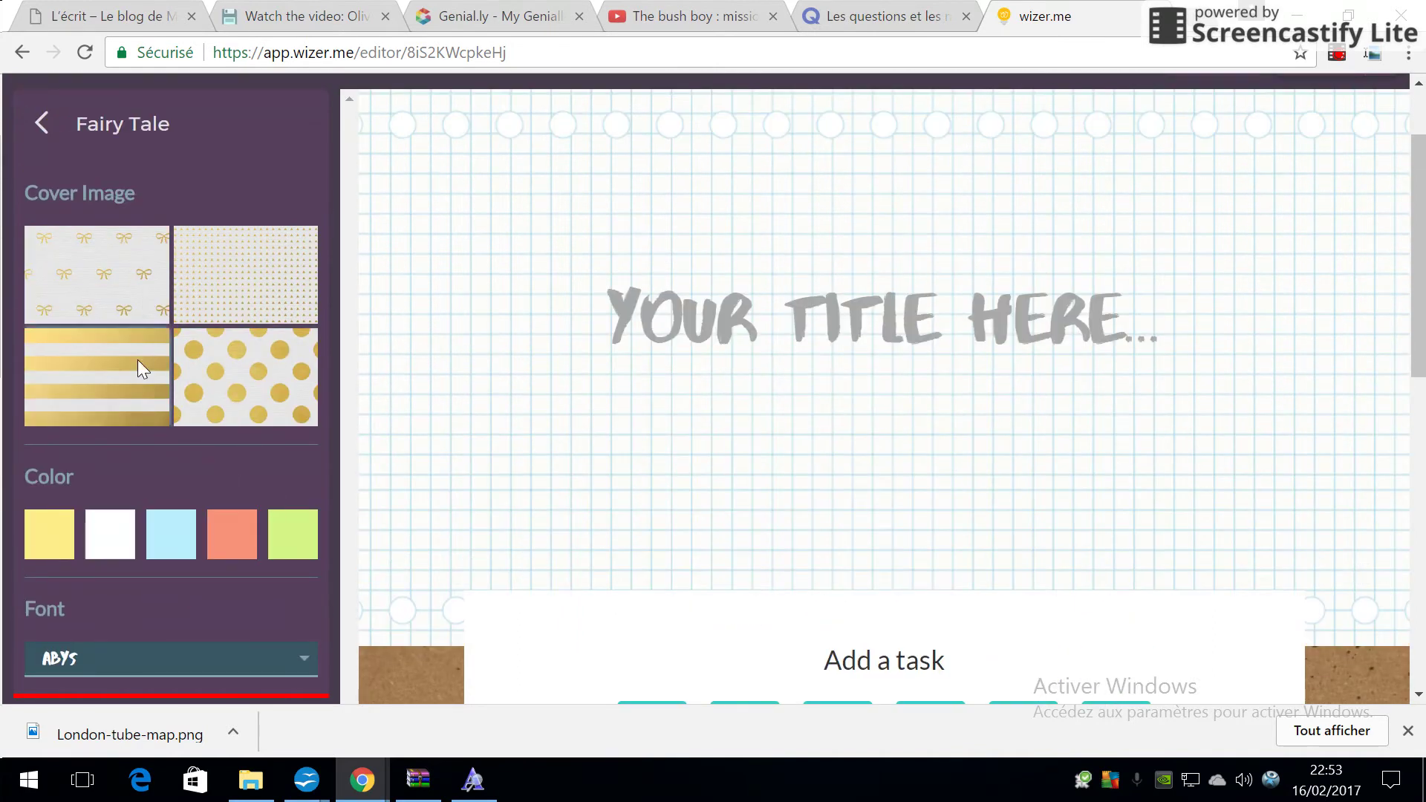
left_click(112, 300)
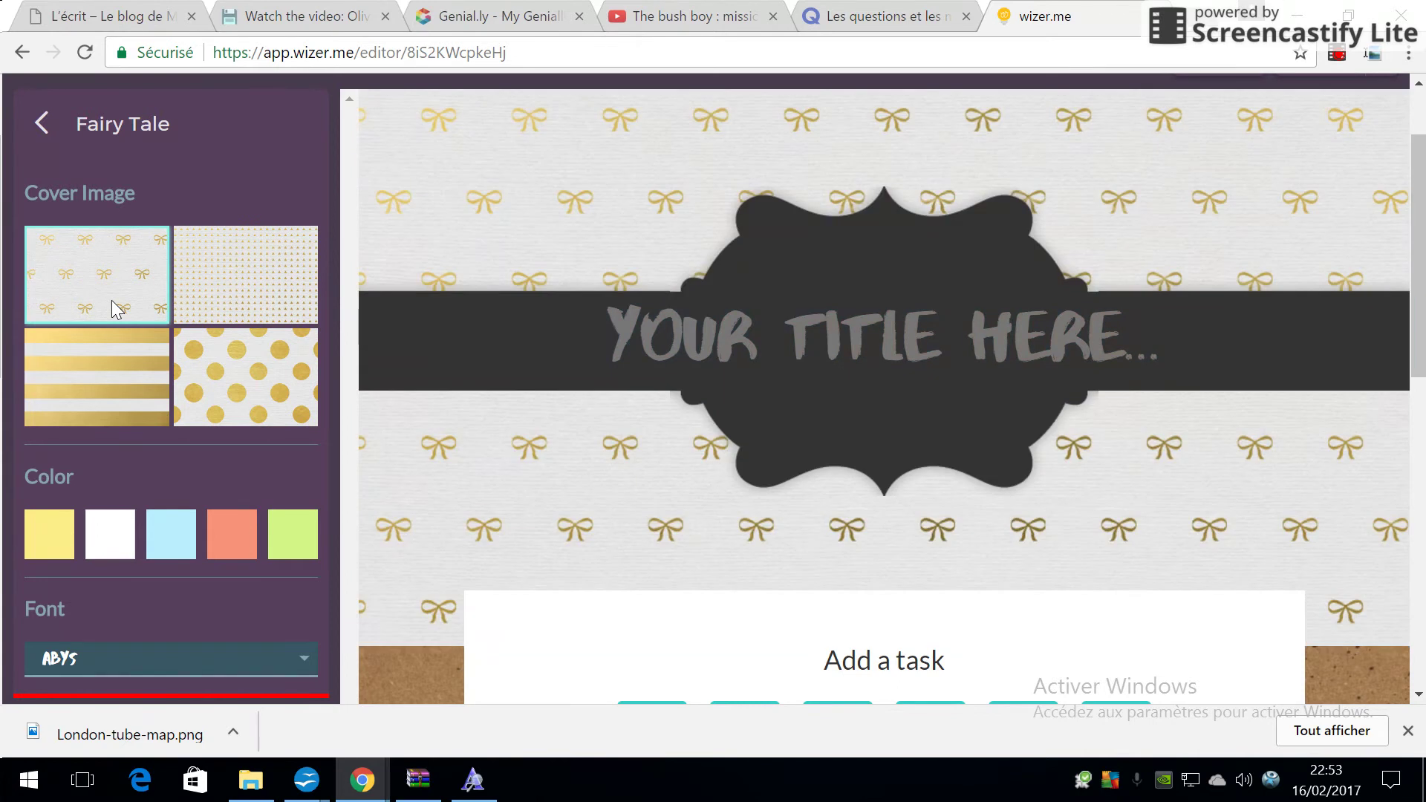
Title the worksheet "Fiche d'activités" and set the title font to Andada.
left_click(658, 342)
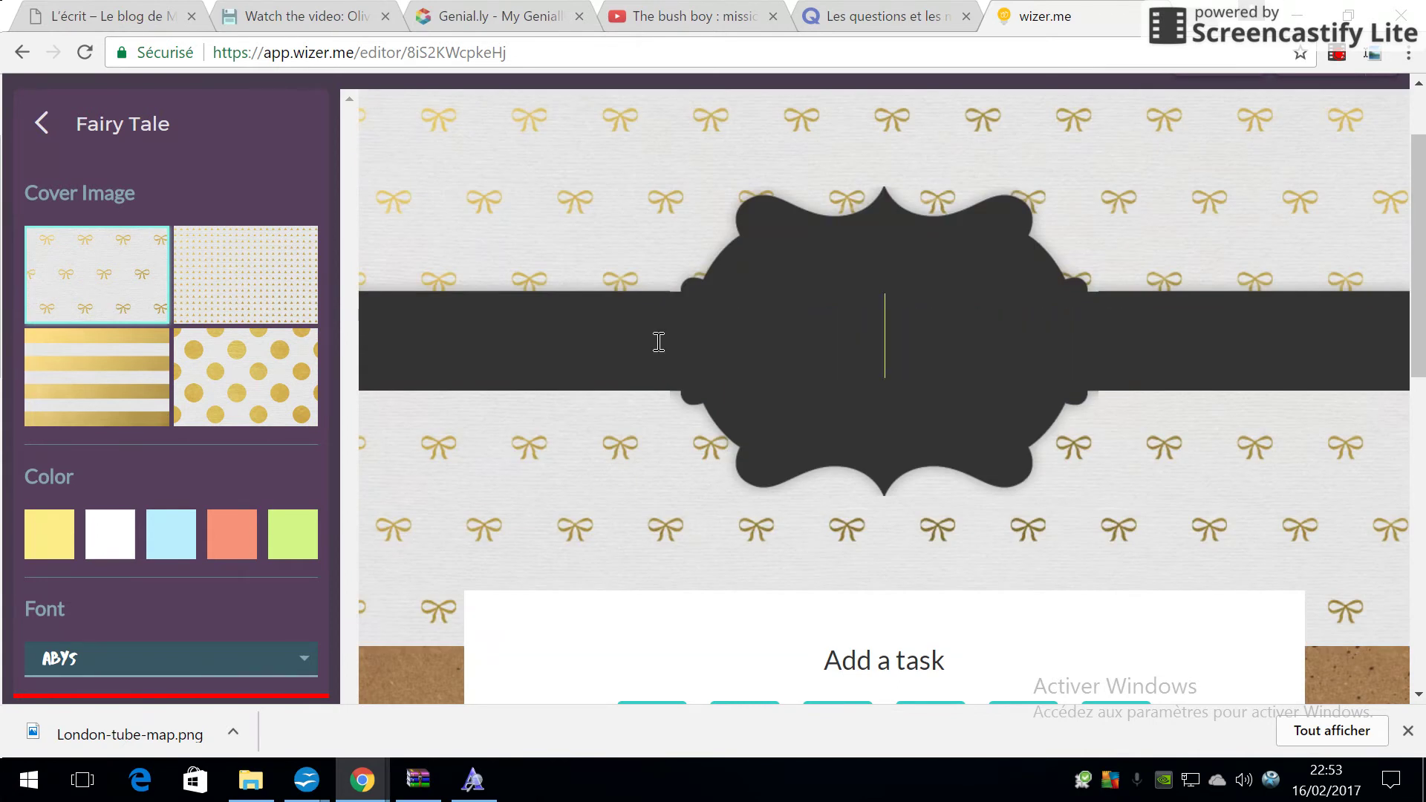
type("FICH")
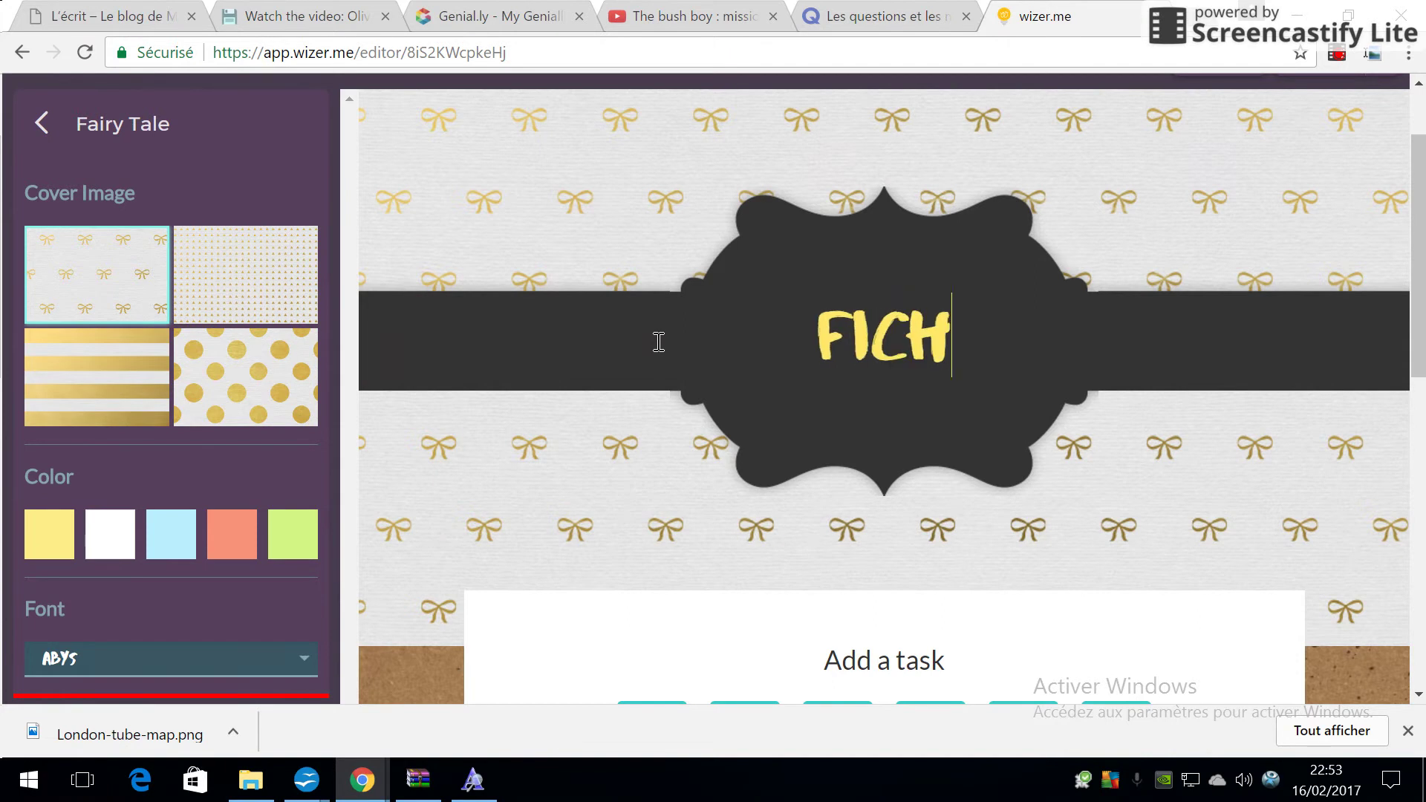
type("E D'ACTIVI")
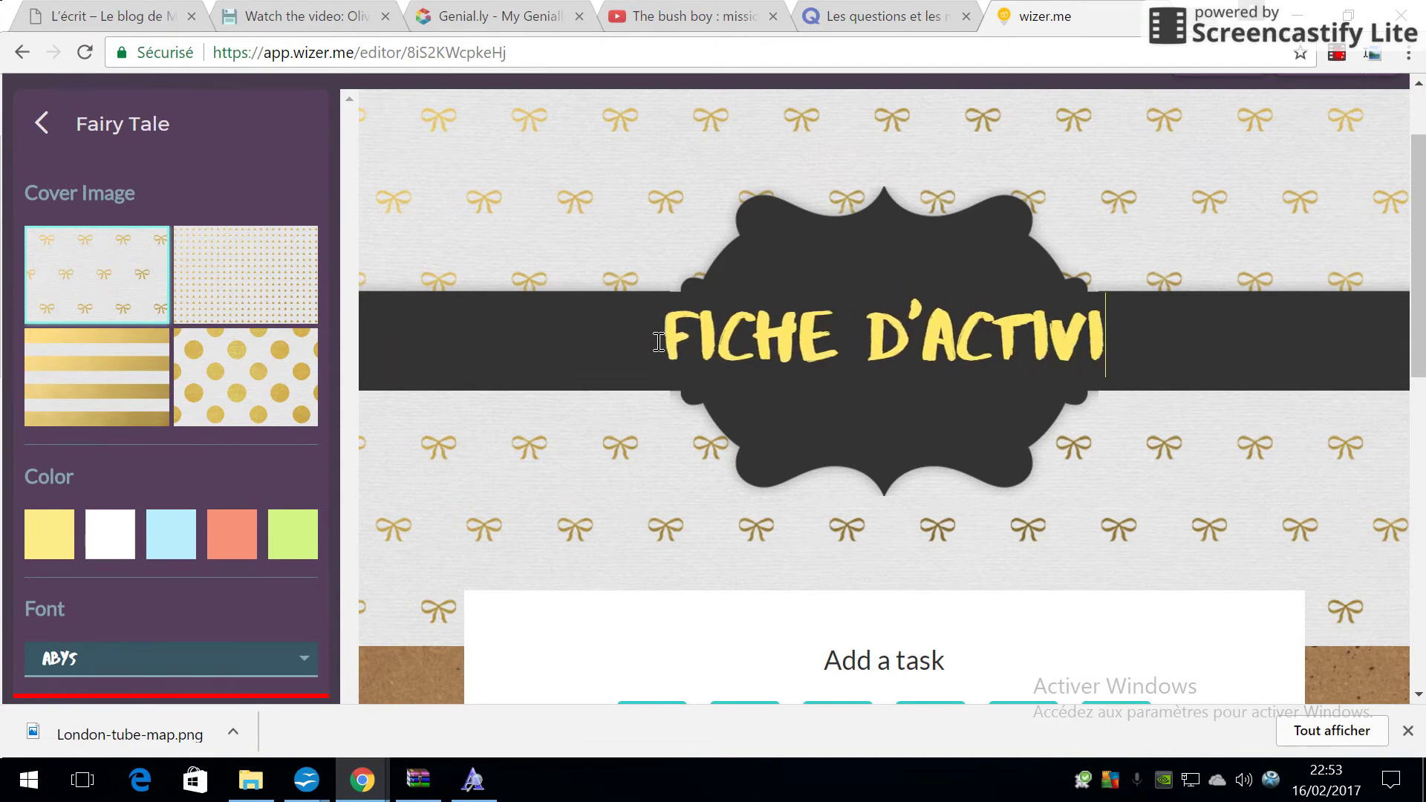
type("TÉS")
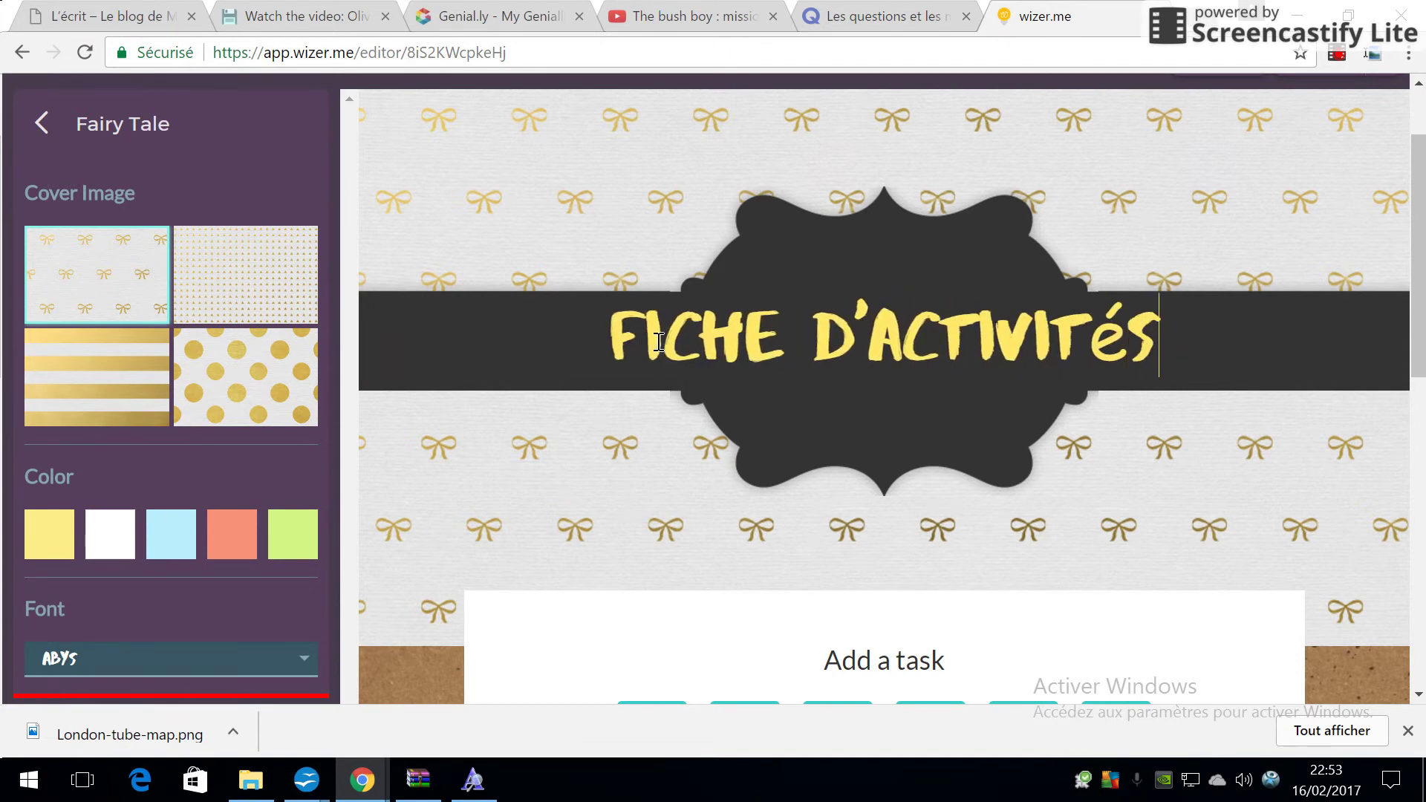
left_click(298, 673)
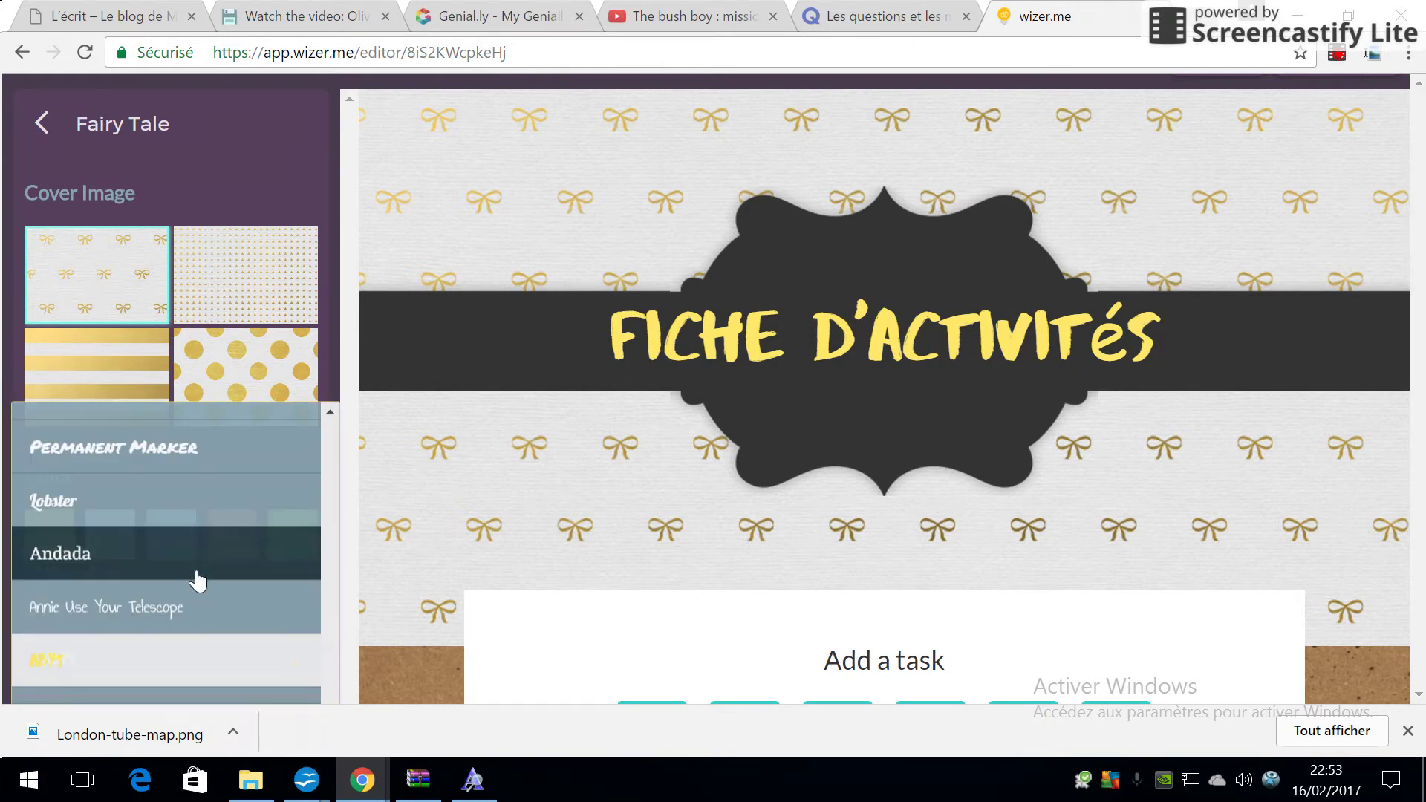
left_click(197, 574)
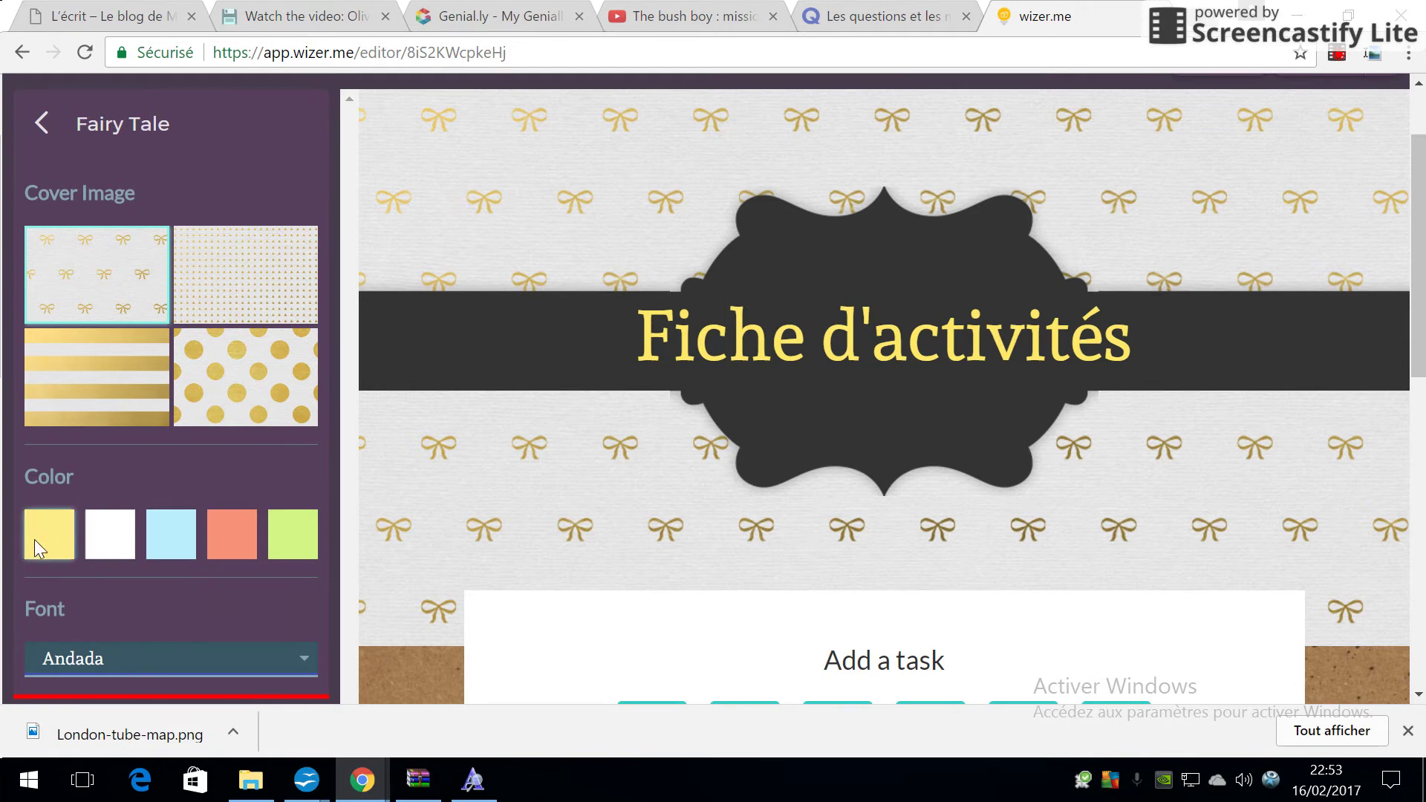
Try the white, light blue, coral and green title colours and settle on yellow.
left_click(113, 543)
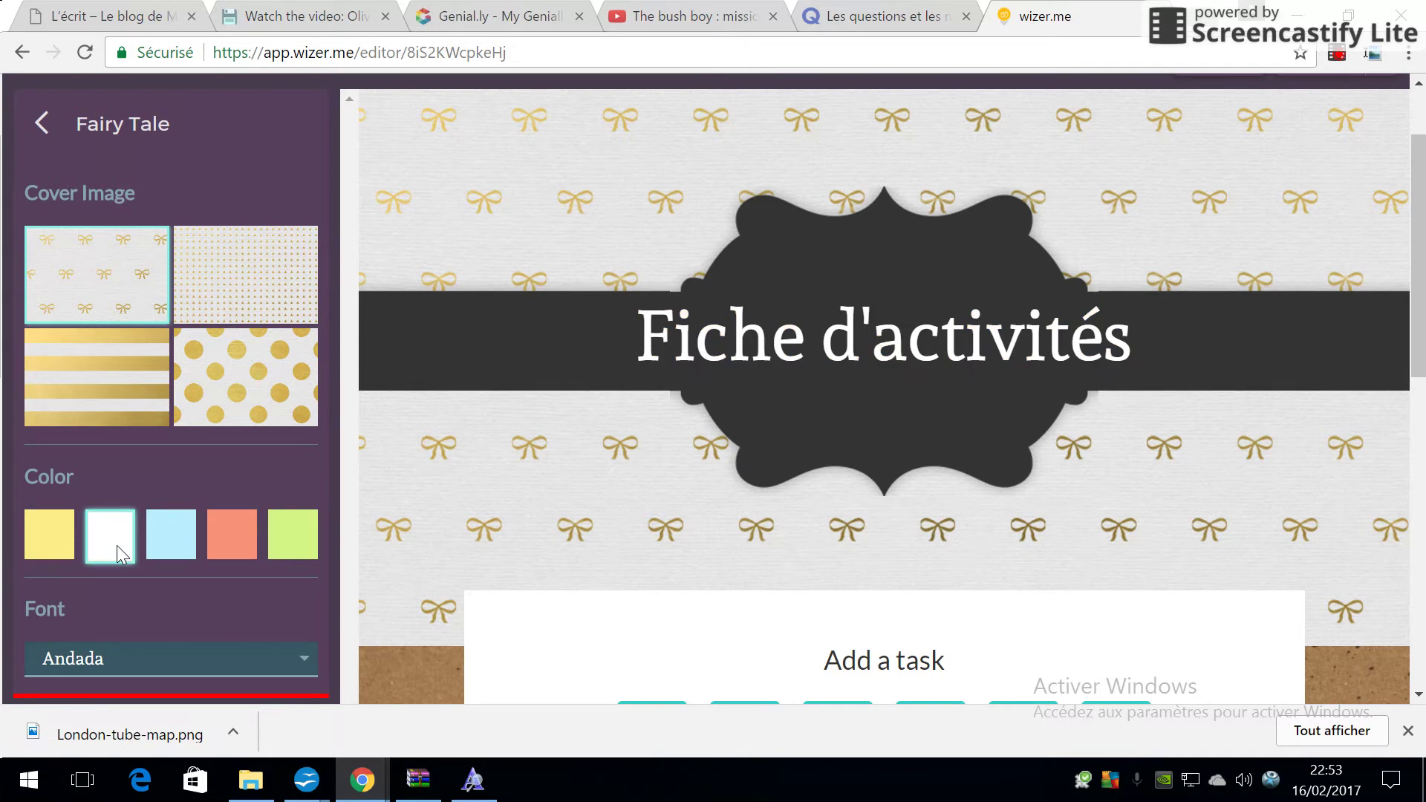
left_click(176, 545)
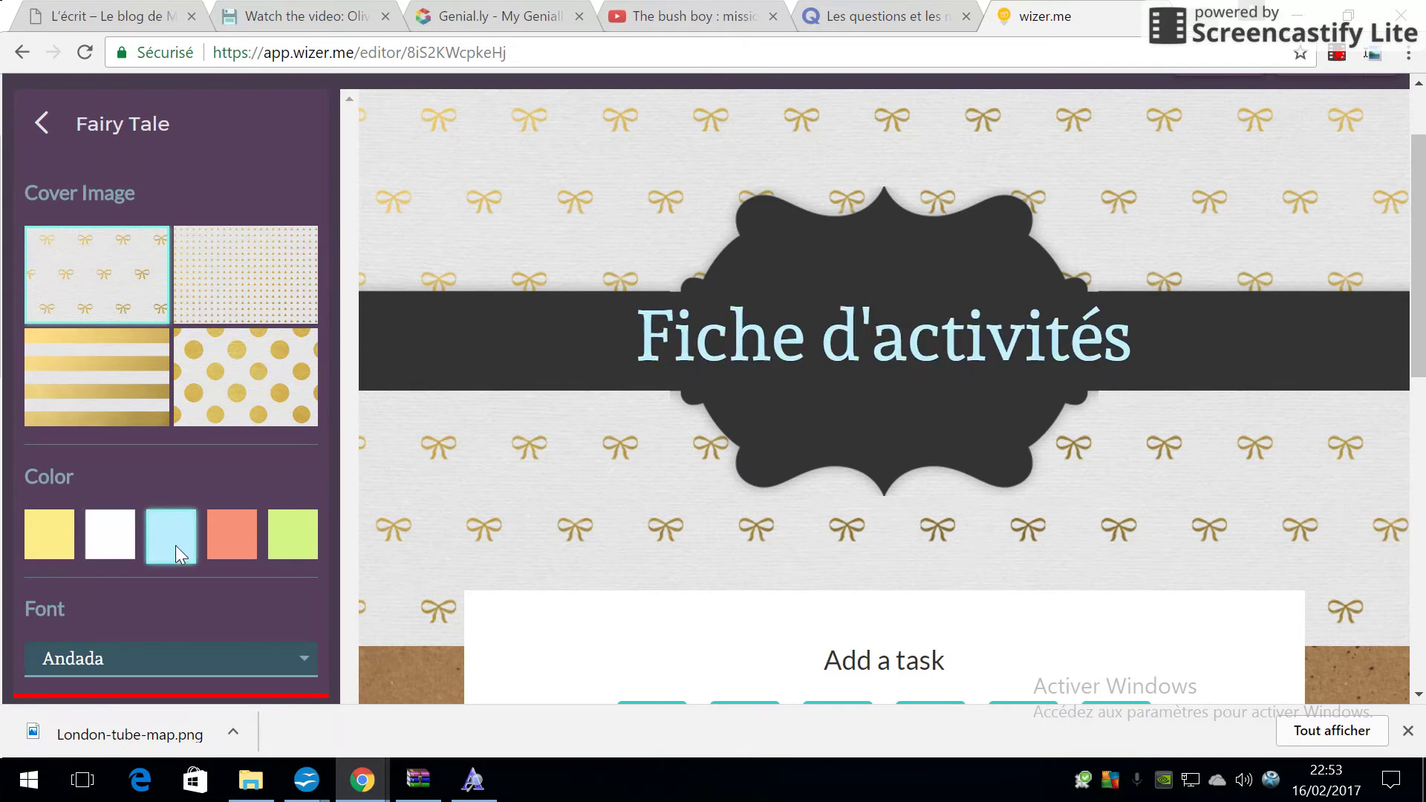
left_click(231, 541)
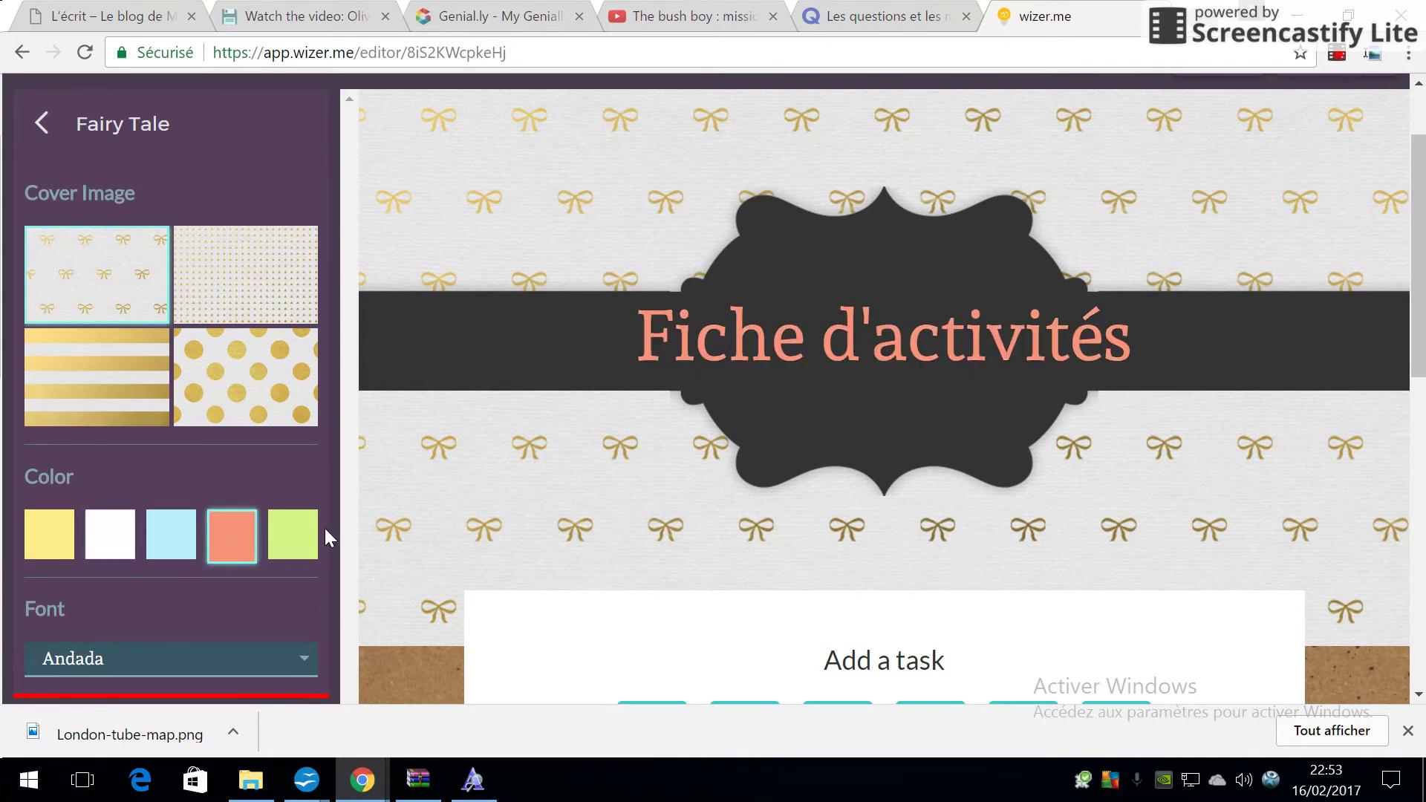
left_click(284, 538)
left_click(216, 548)
left_click(155, 538)
left_click(92, 540)
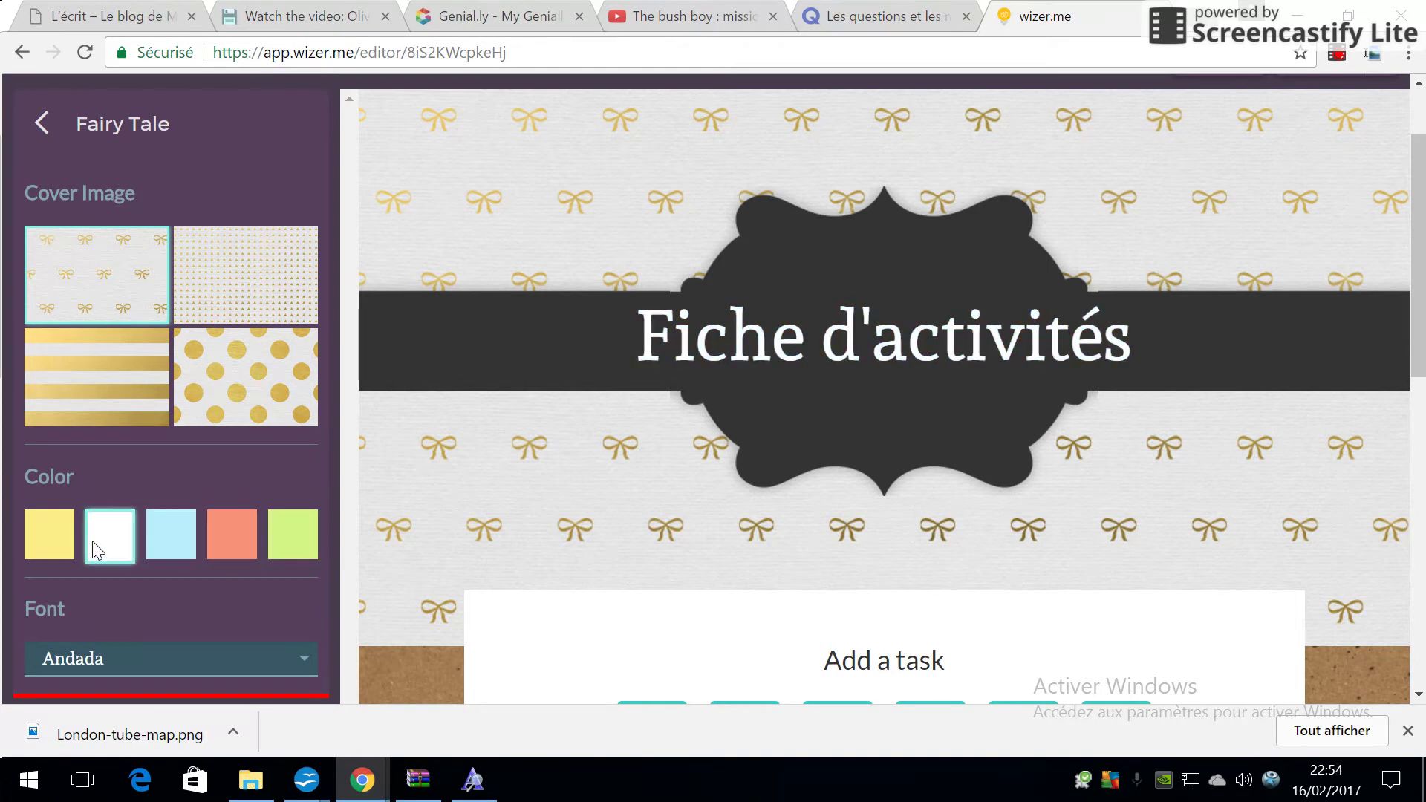
left_click(64, 529)
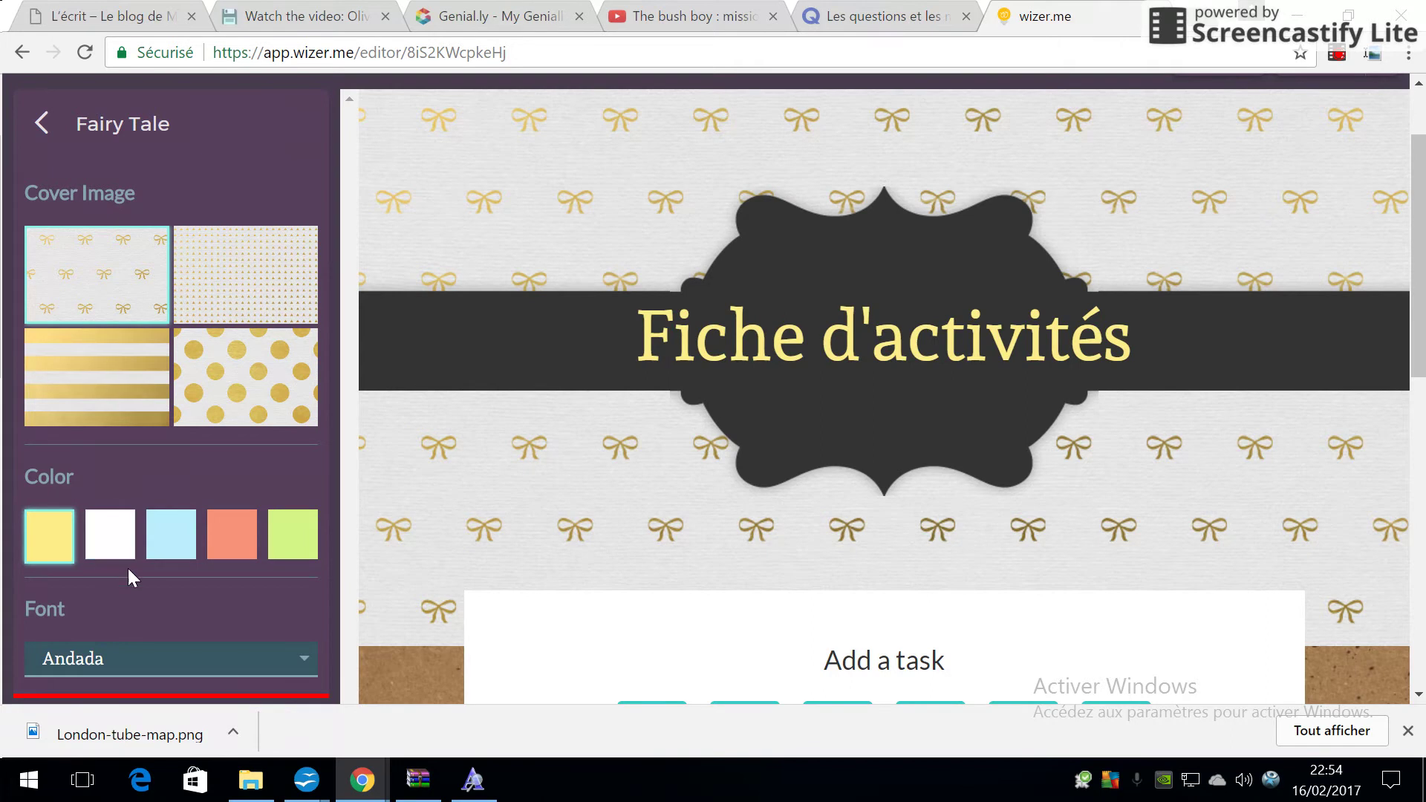
Add a Matching task to the worksheet and bring its matching pairs section into view.
scroll(1113, 546, "down", 6)
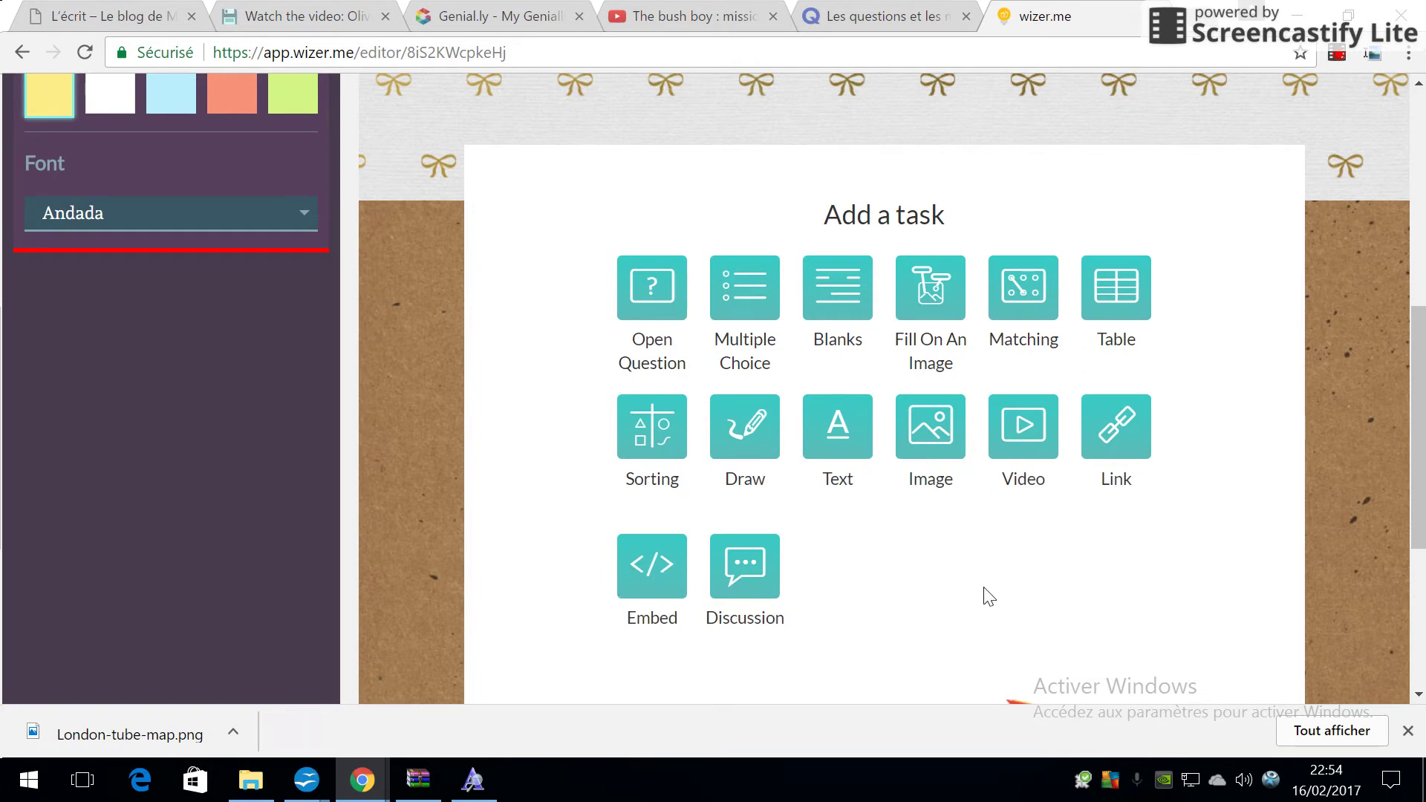
left_click(1025, 294)
scroll(973, 540, "down", 3)
scroll(799, 407, "down", 2)
scroll(799, 401, "up", 3)
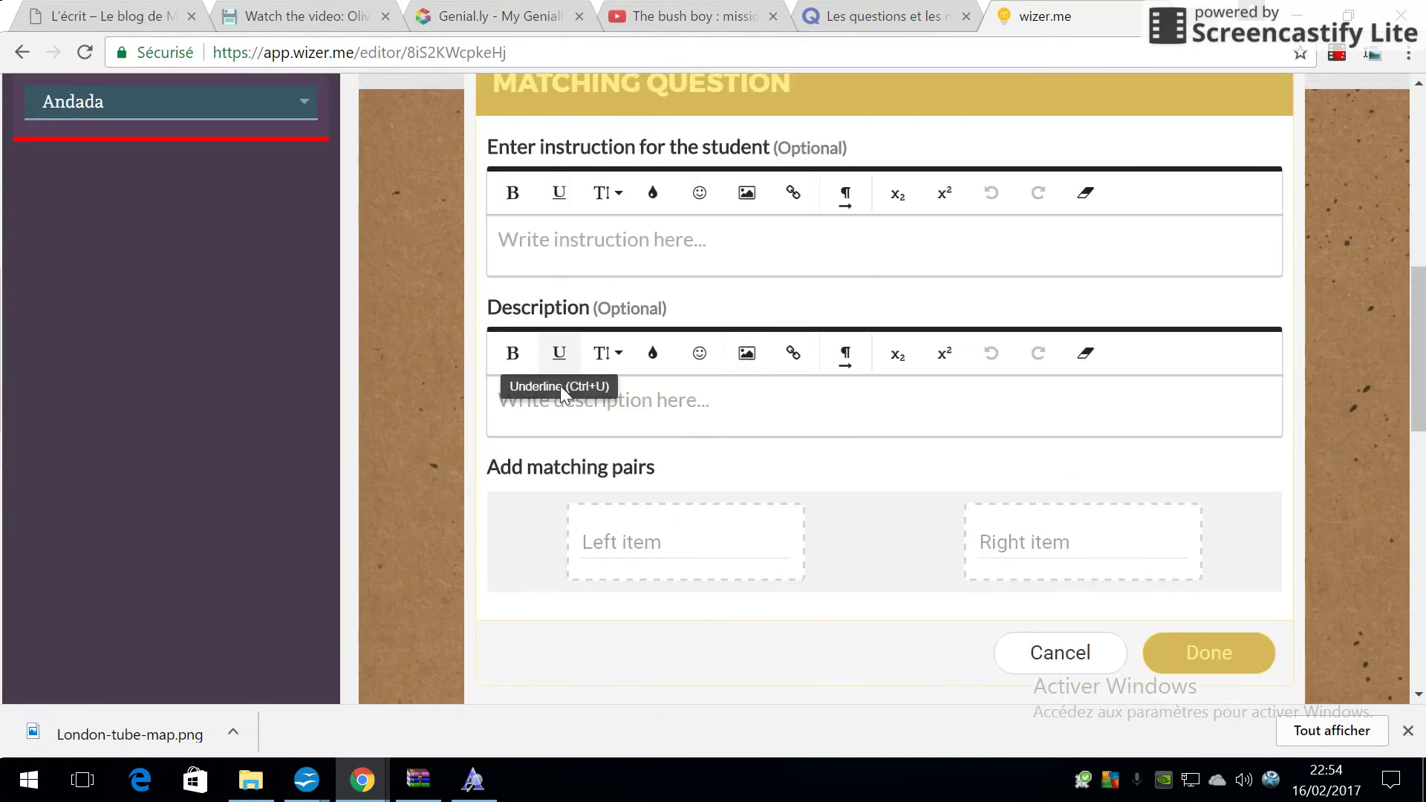
Record a short audio clip for the left item of the first matching pair and upload it.
left_click(599, 538)
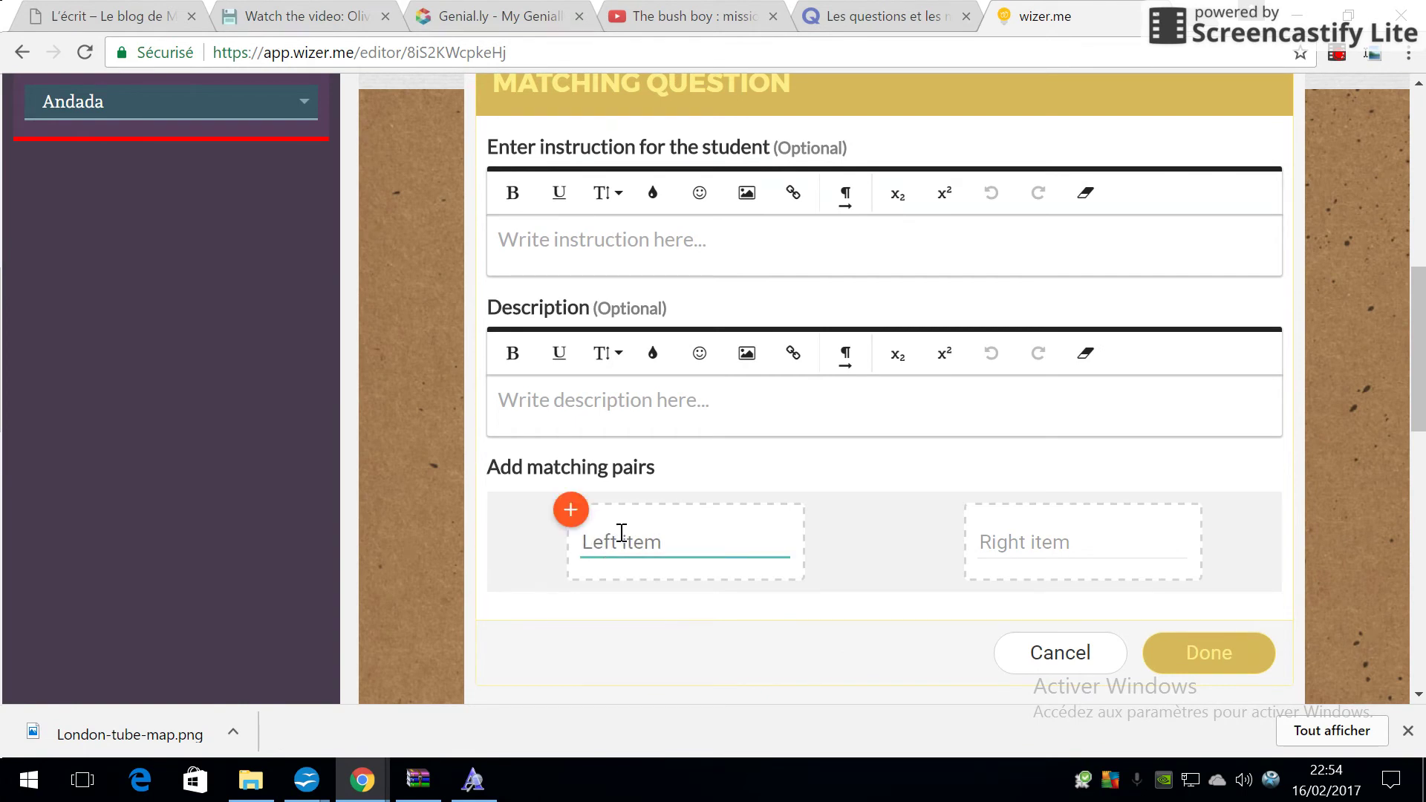
left_click(572, 514)
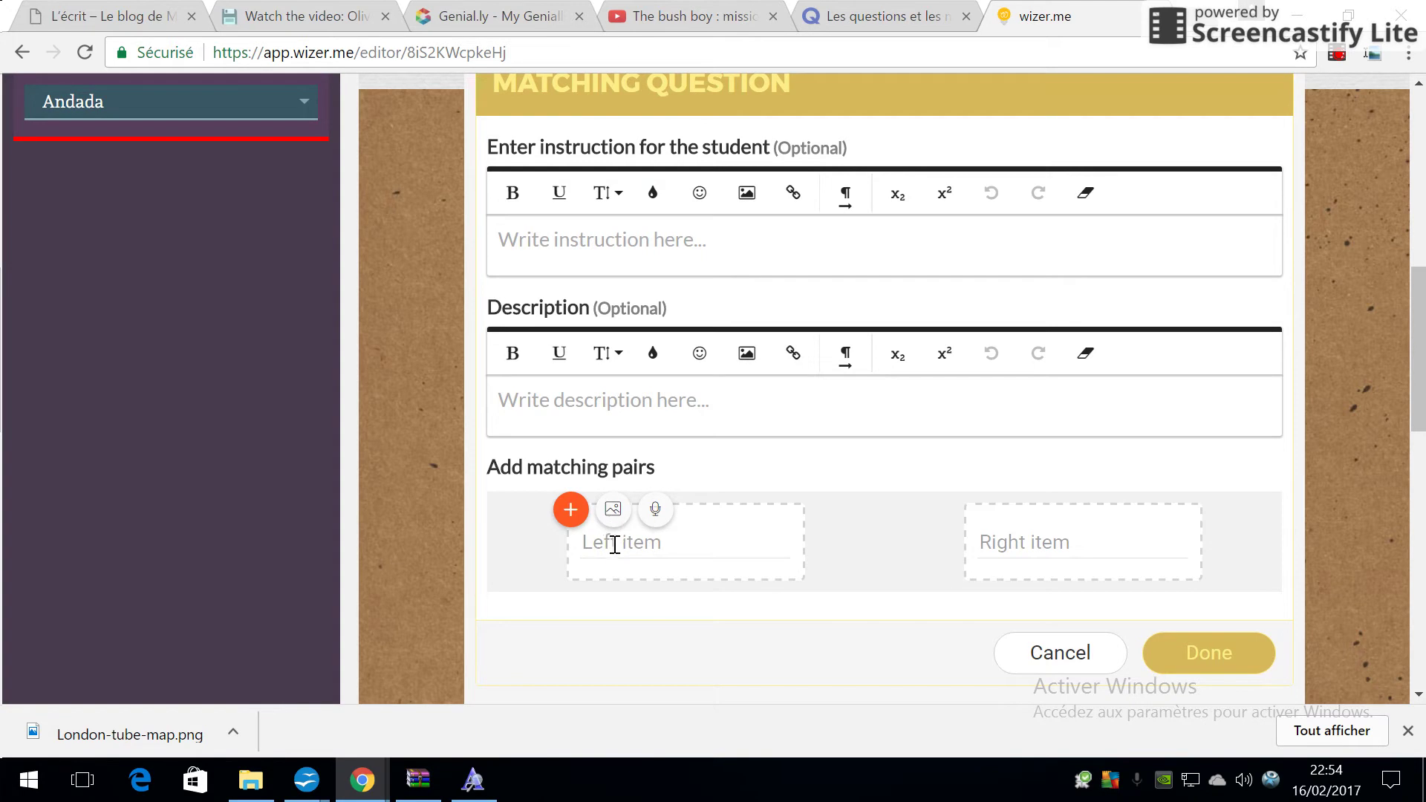
left_click(654, 512)
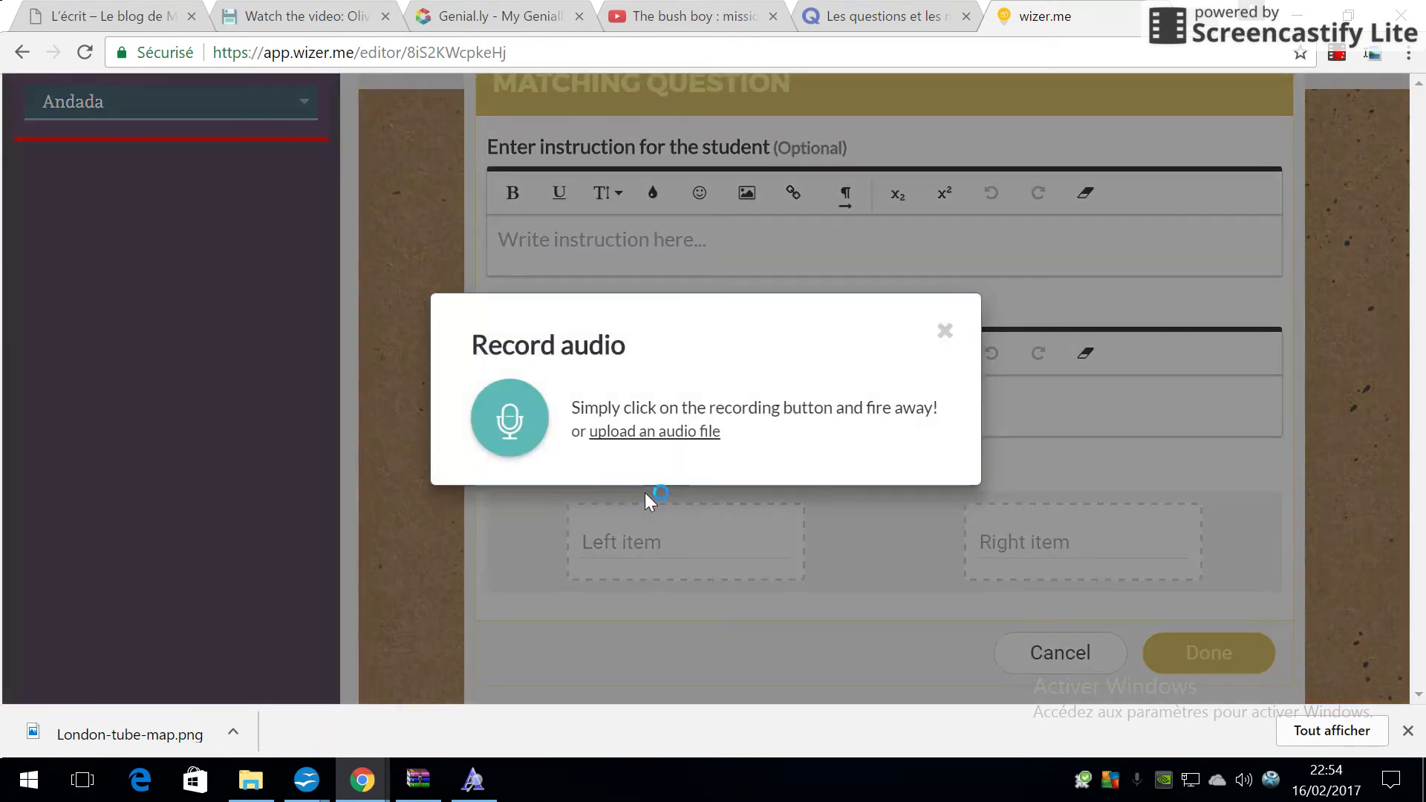
left_click(509, 432)
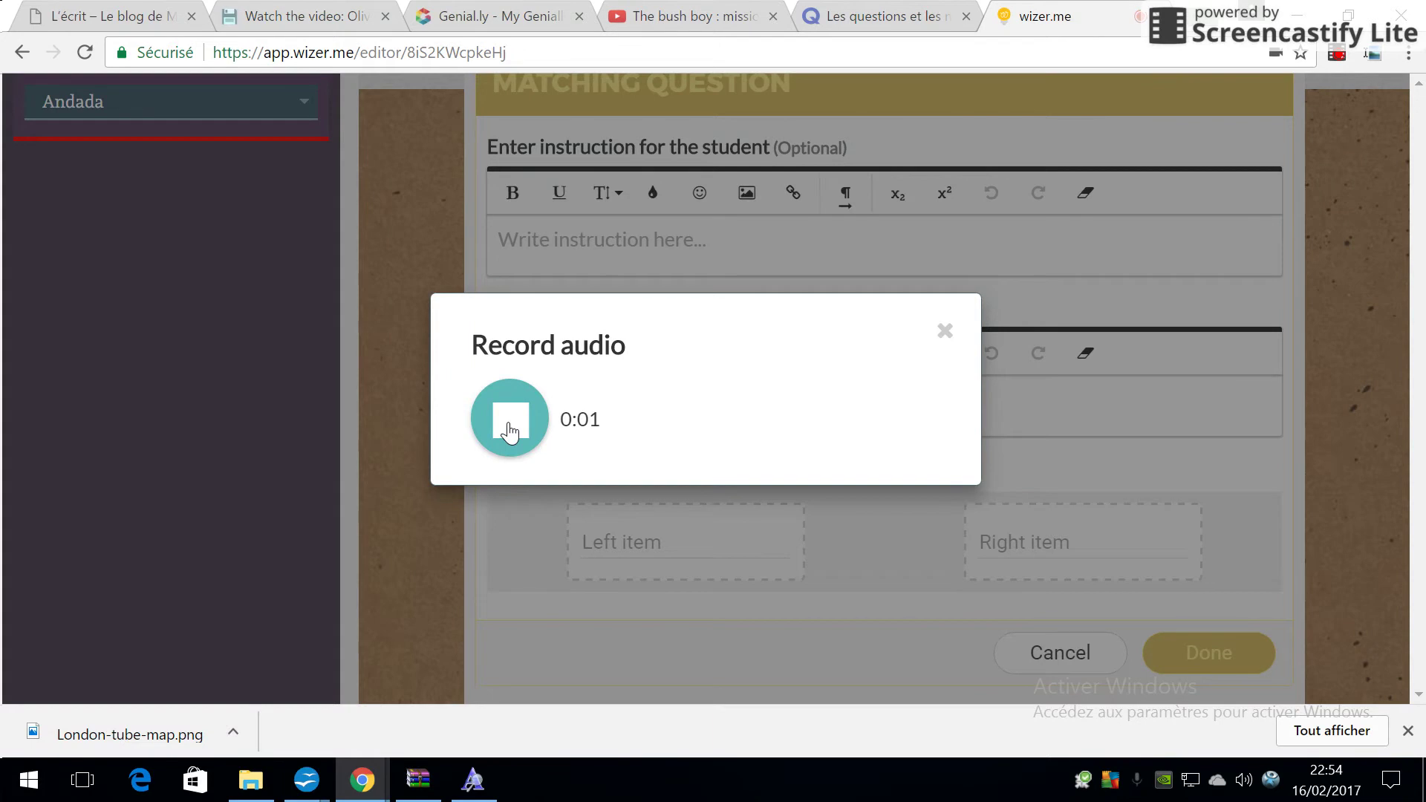
left_click(509, 432)
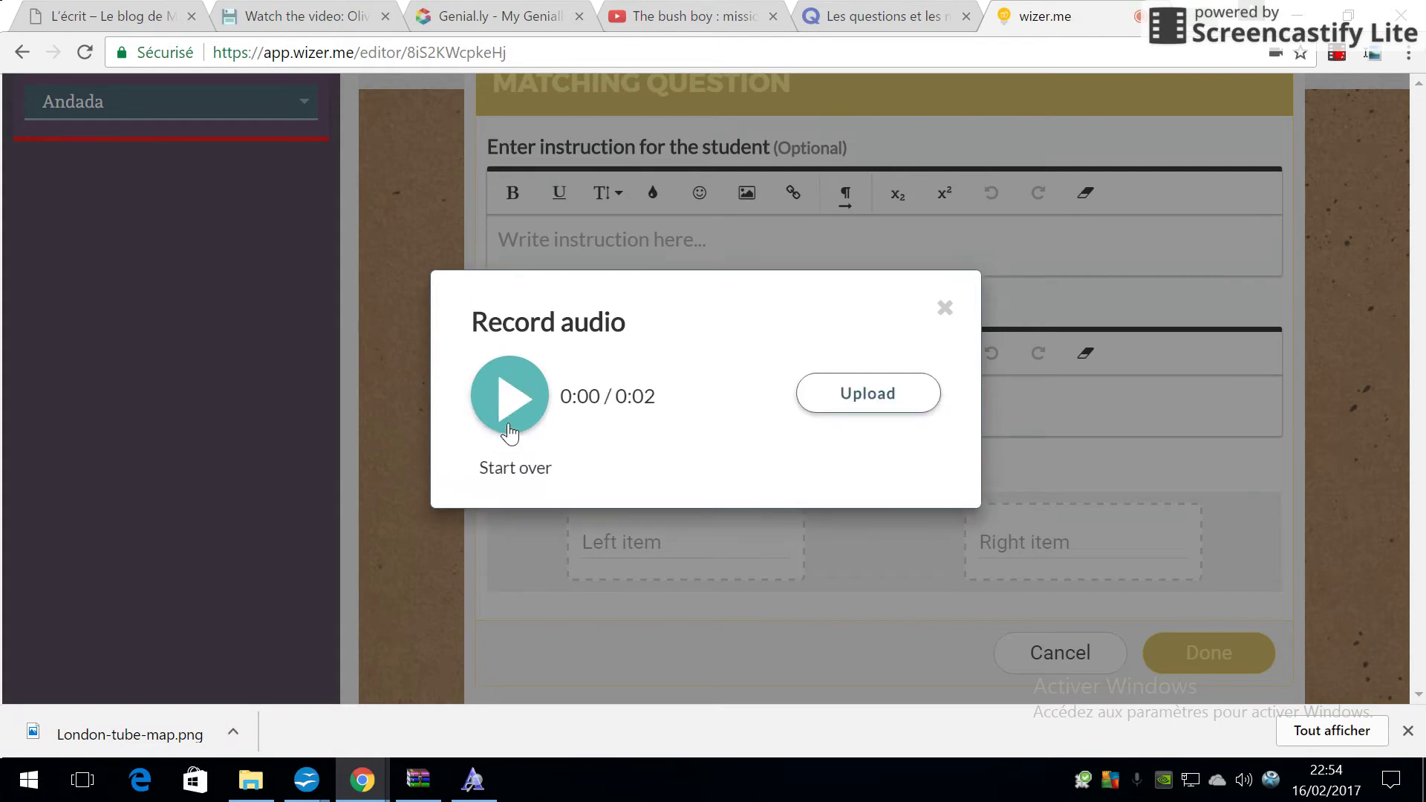
left_click(882, 405)
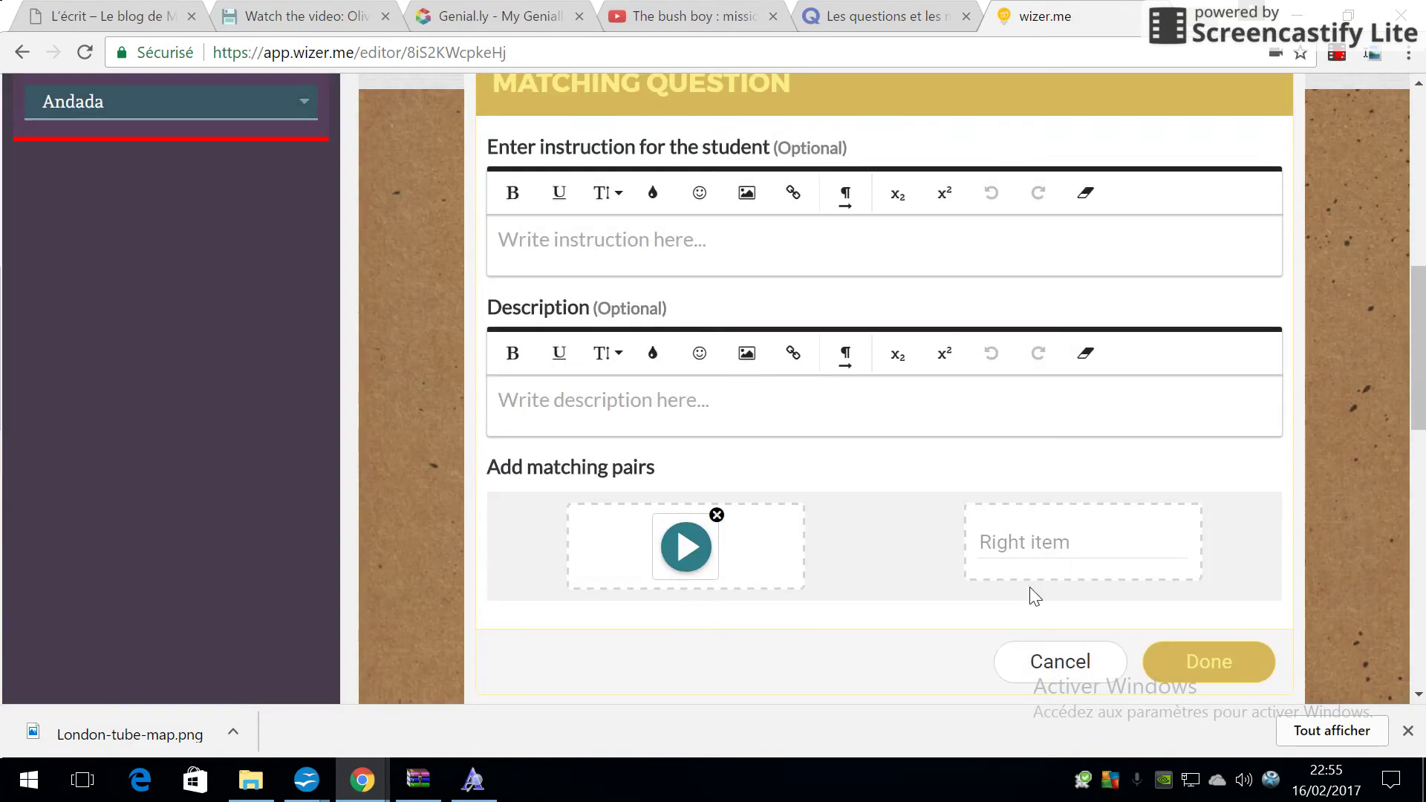
Record a short audio clip for the right item of the first matching pair and upload it.
left_click(1013, 546)
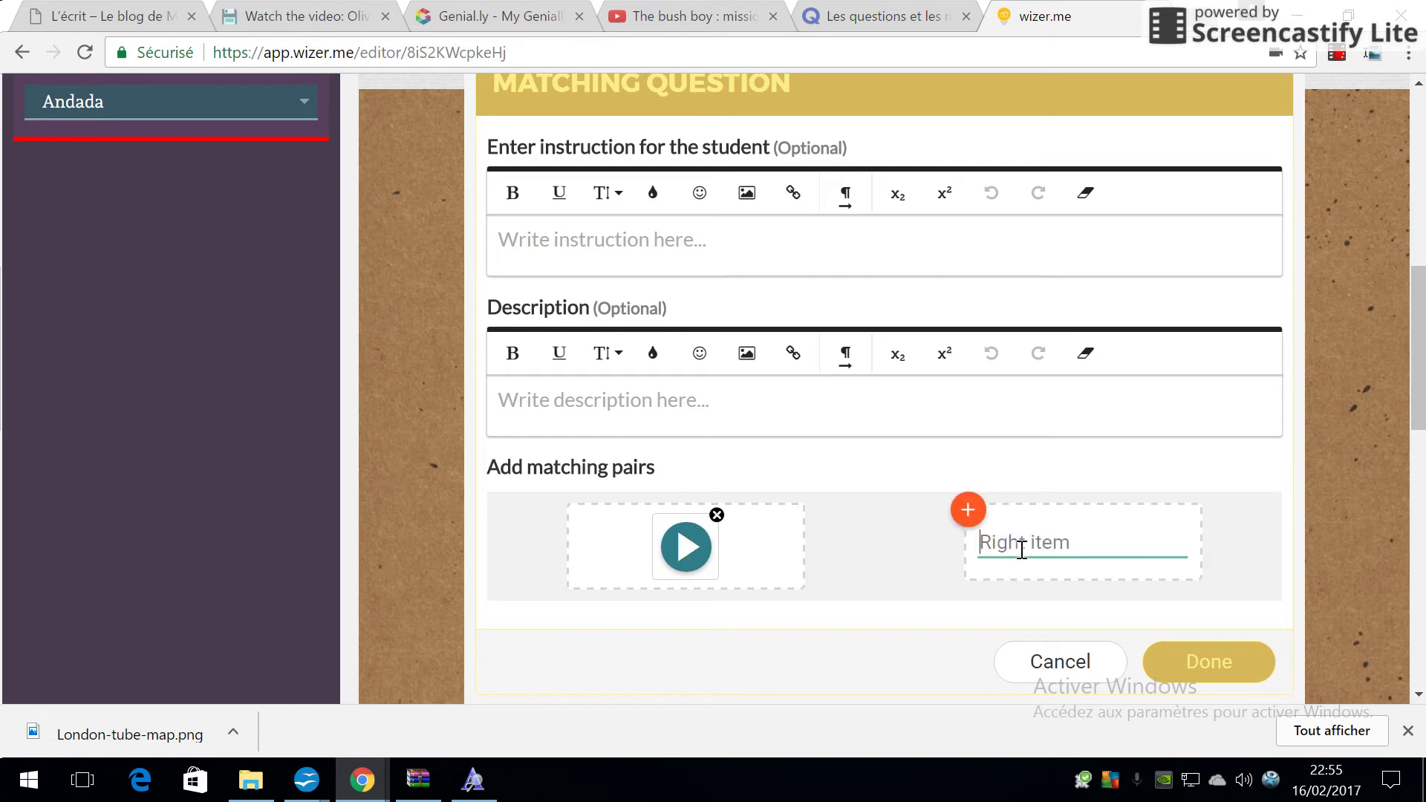
left_click(970, 511)
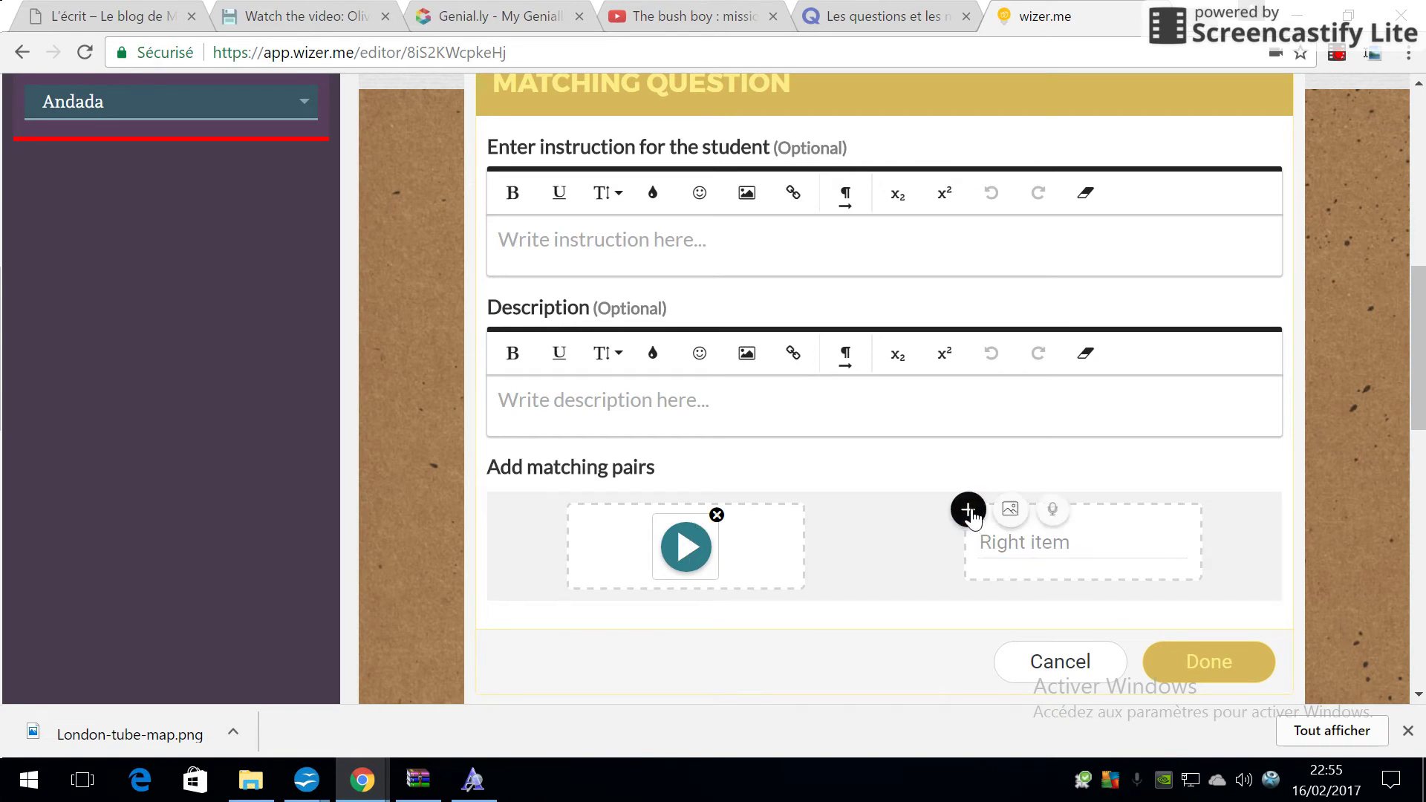
left_click(1051, 510)
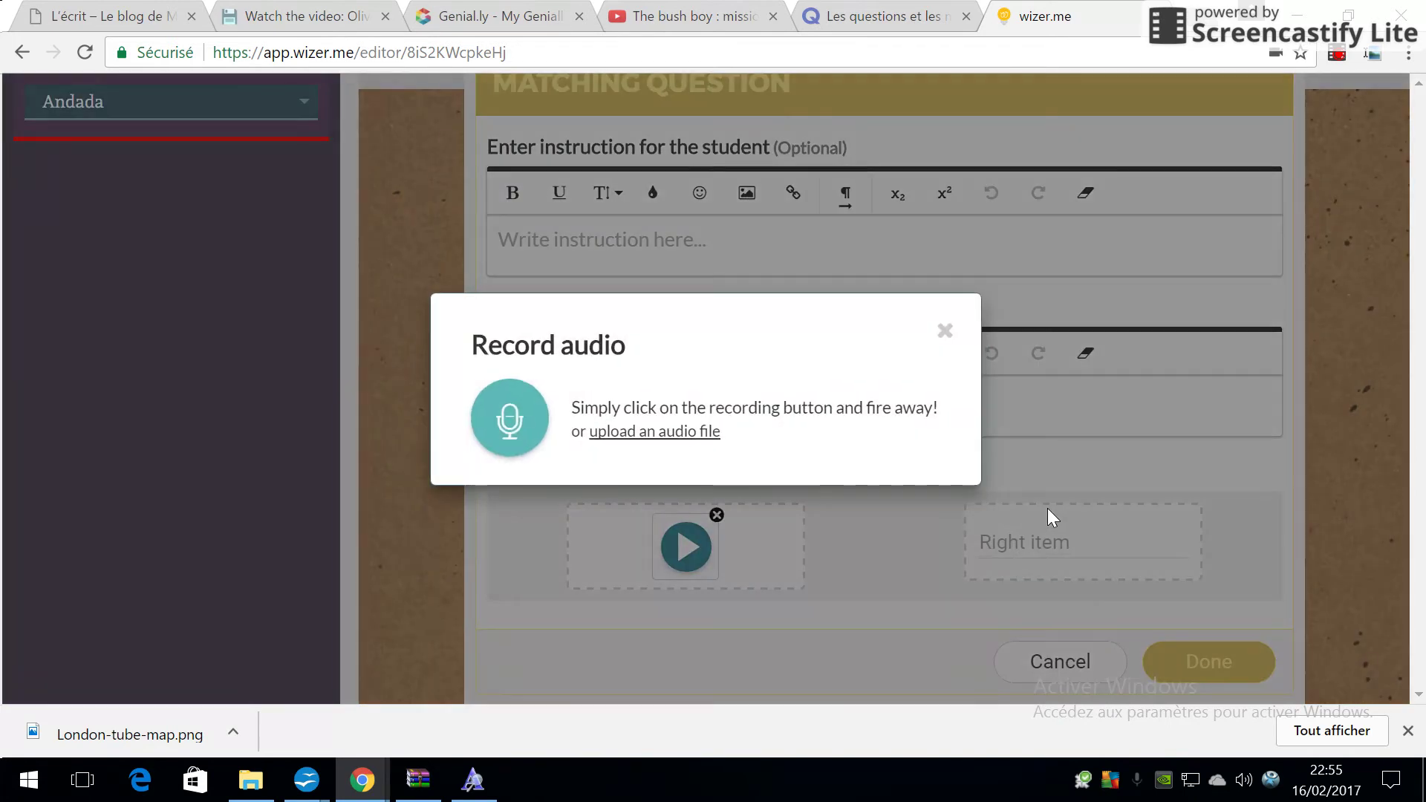
left_click(532, 417)
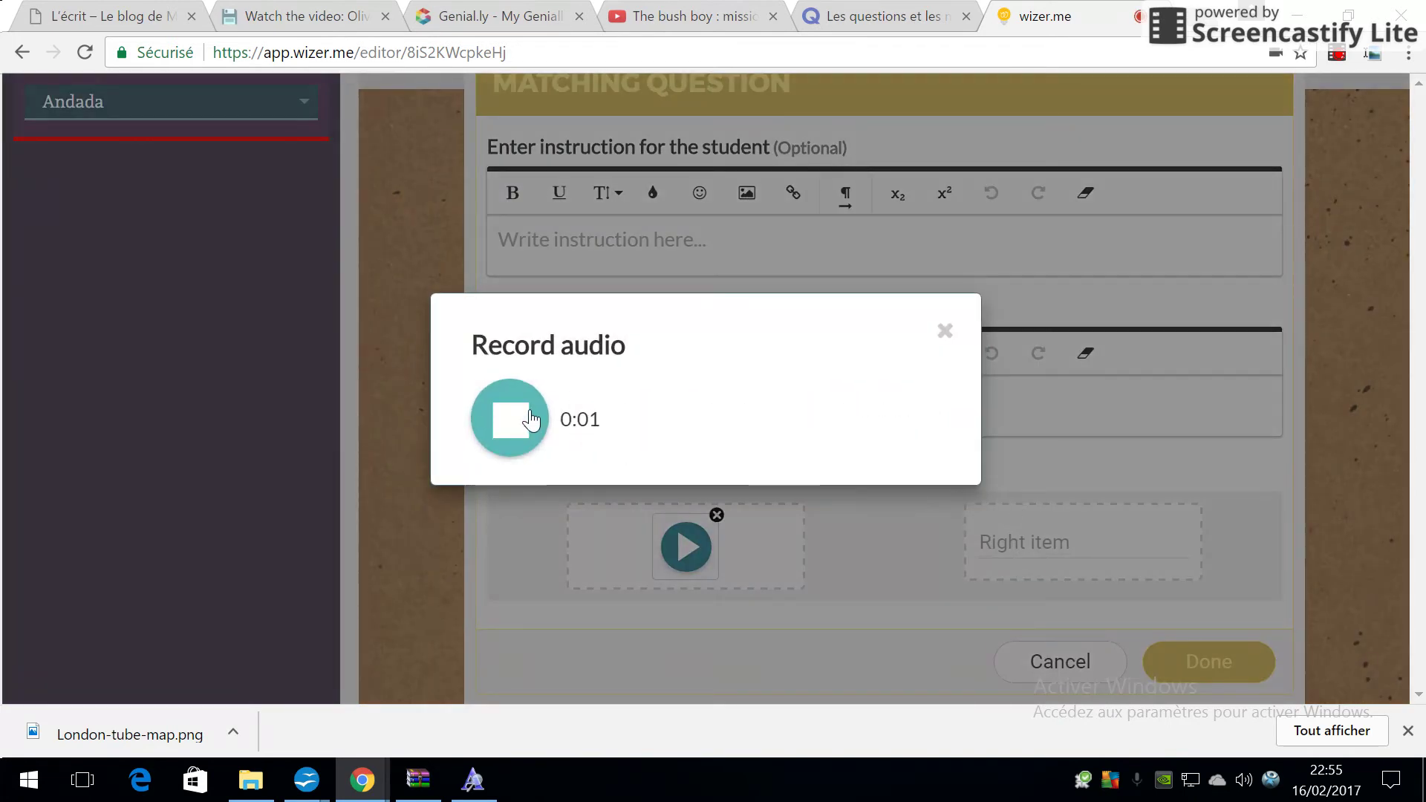
left_click(532, 418)
left_click(875, 405)
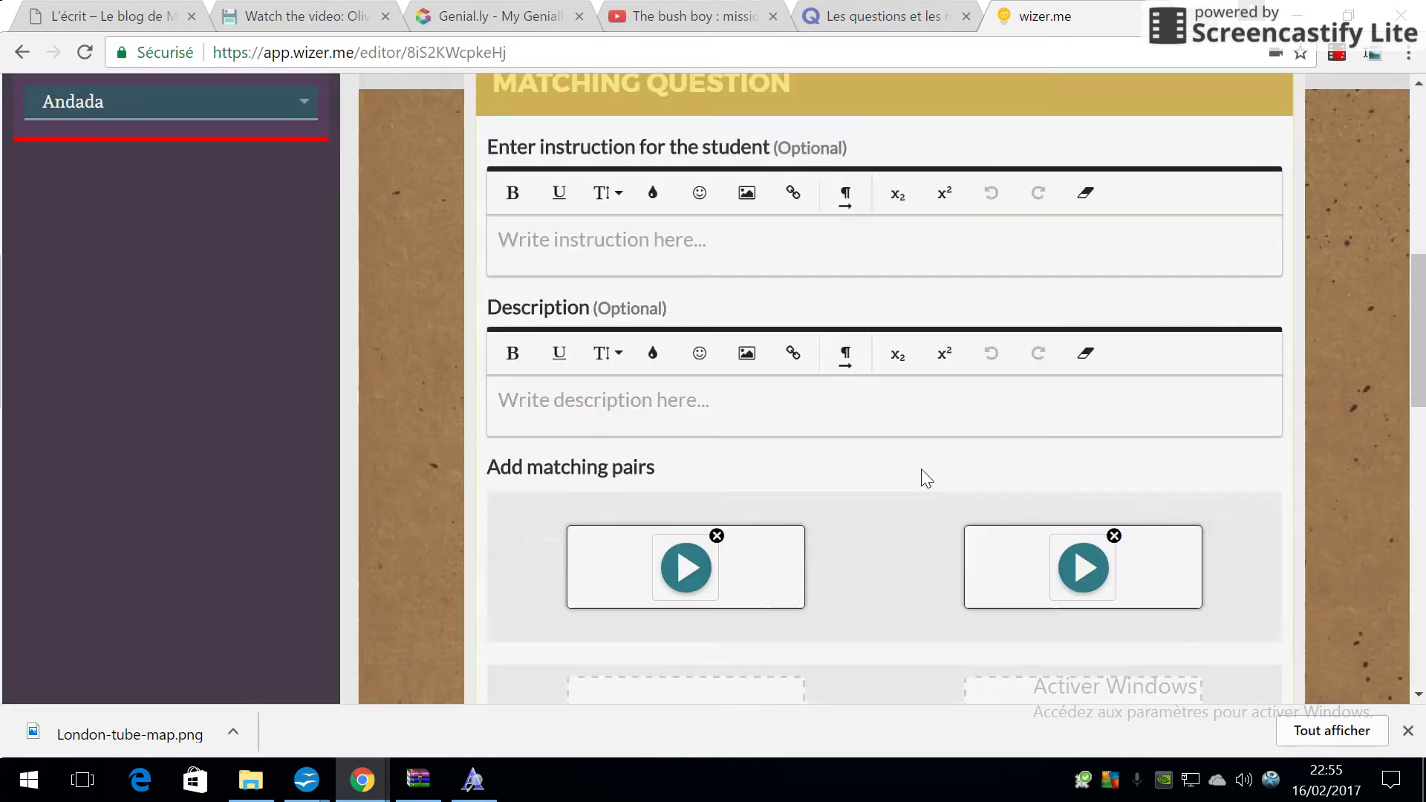
Enter "chaise" as the left item of the second matching pair.
scroll(958, 590, "down", 3)
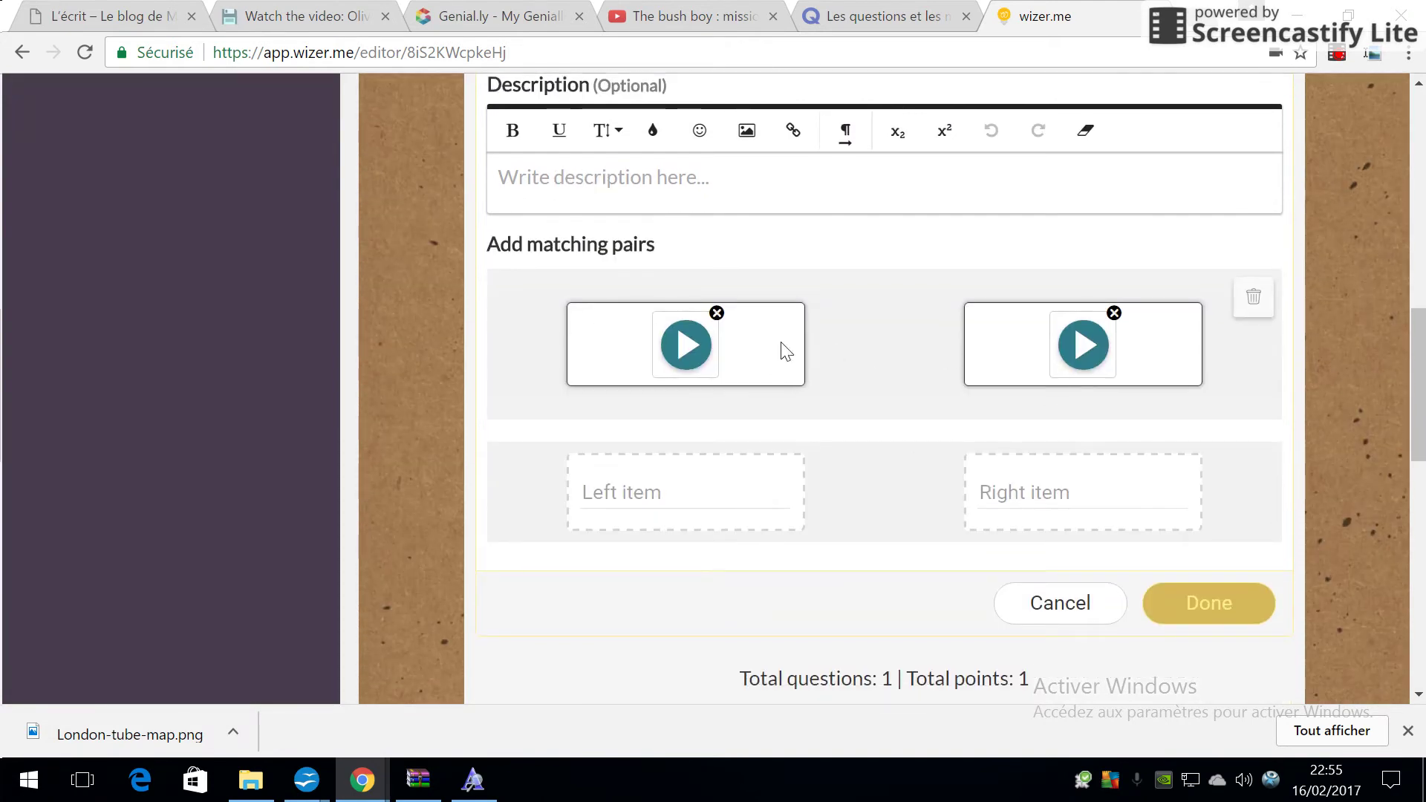
left_click(636, 492)
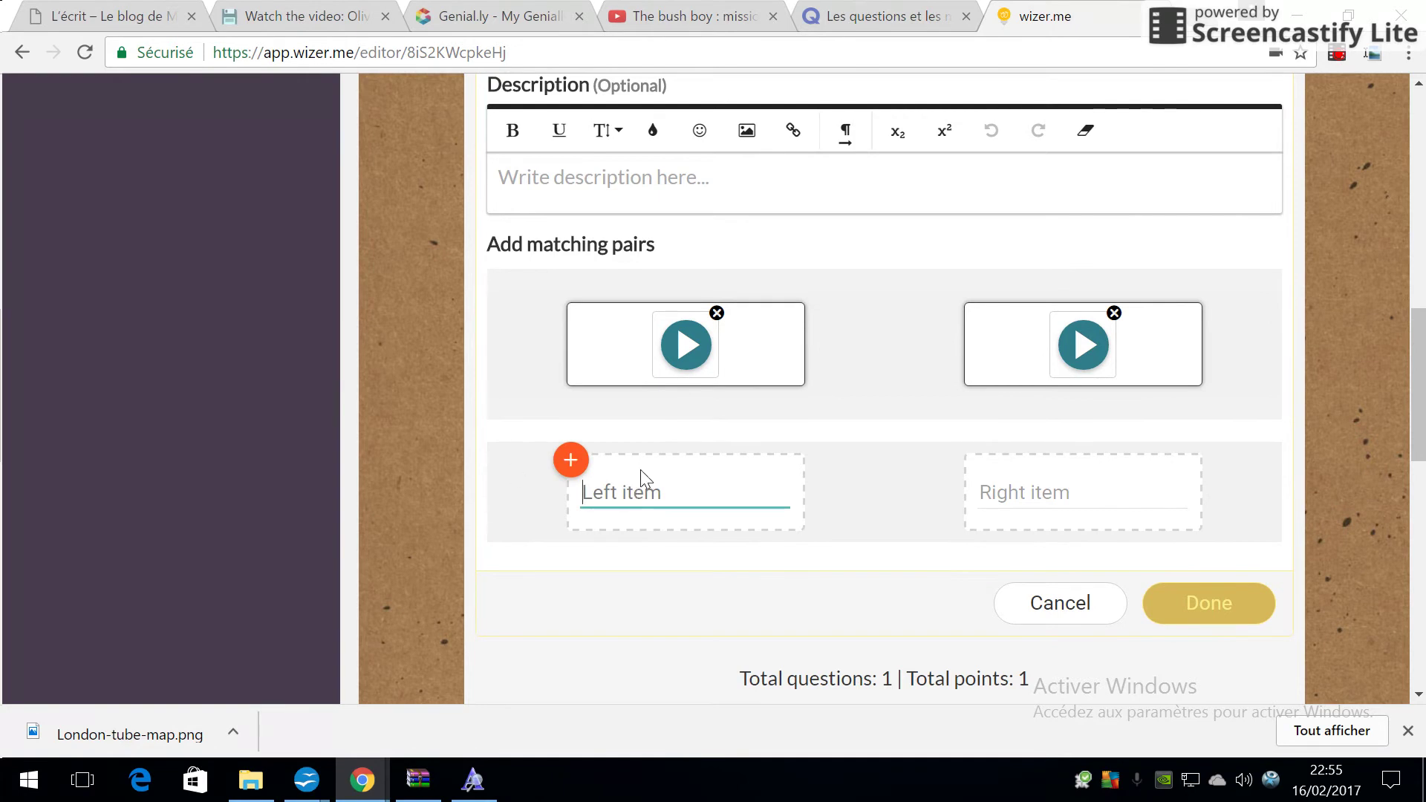
type("ch")
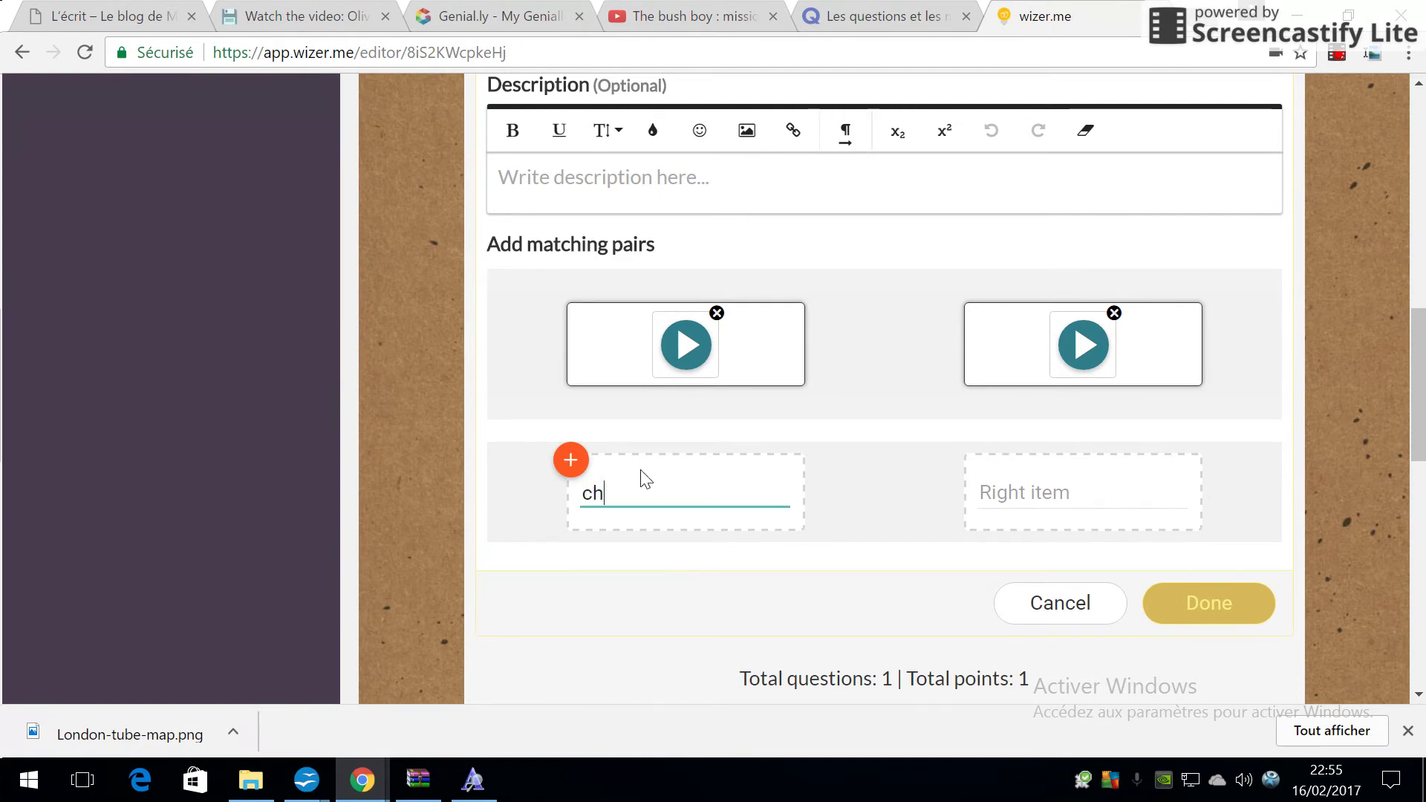
type("aise")
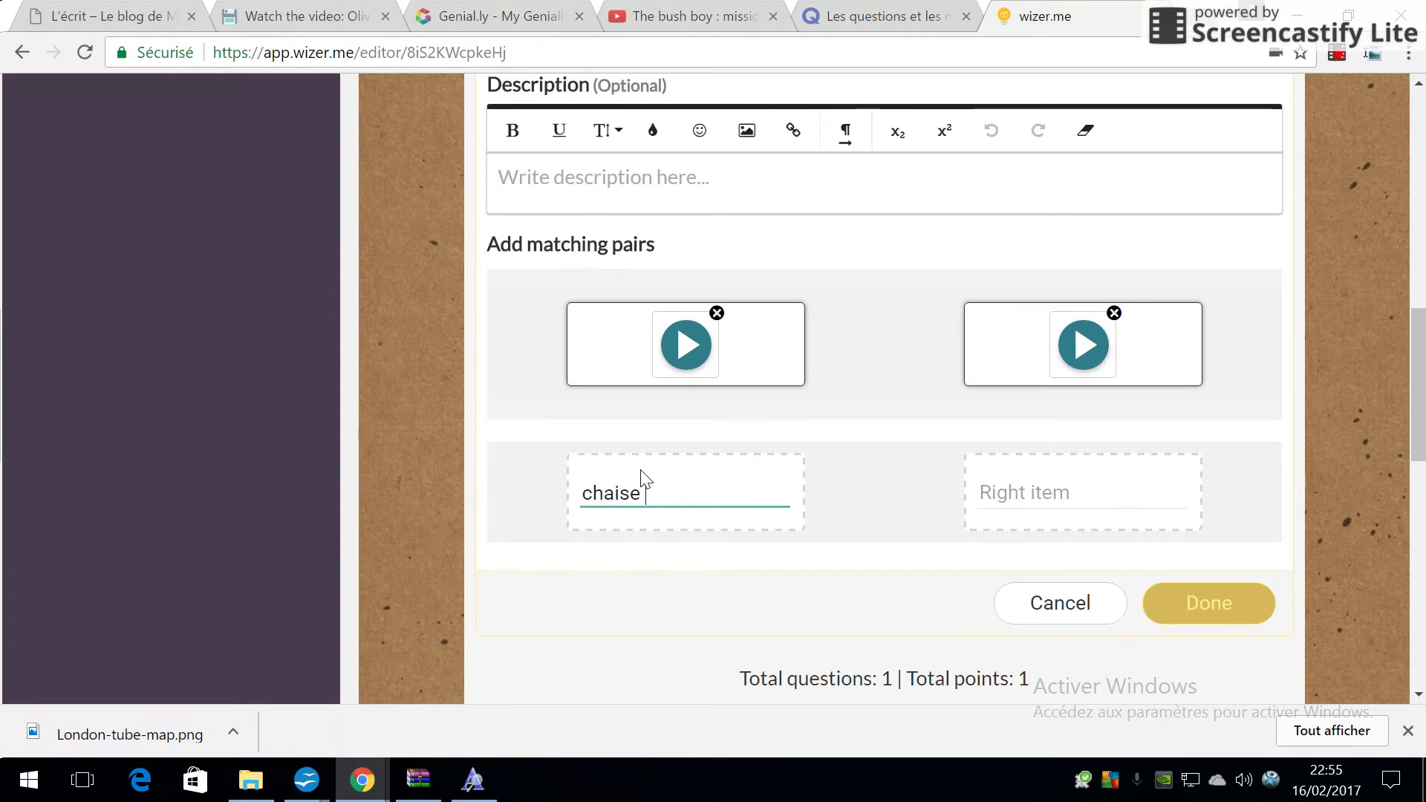
left_click(987, 490)
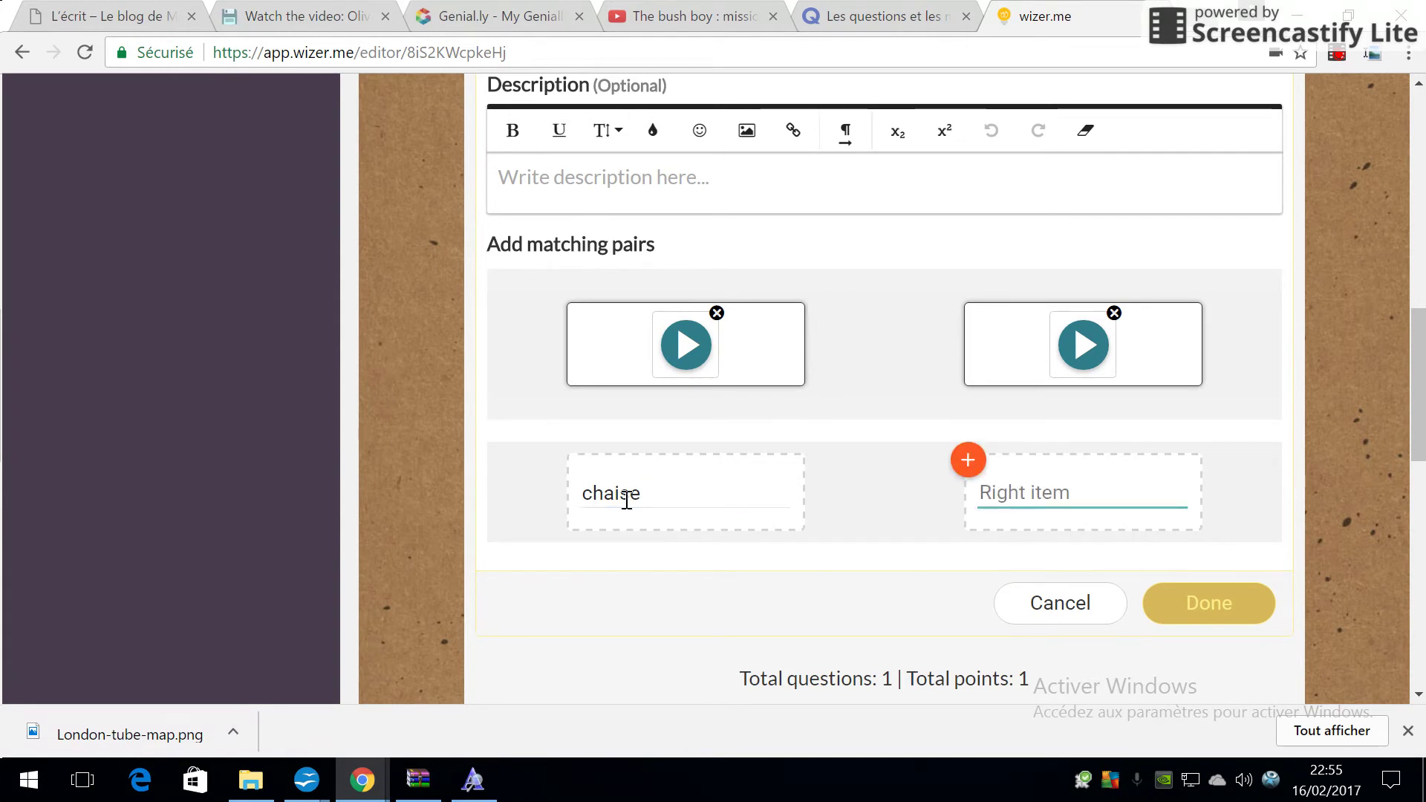
Replace the second pair's left item with "chair", enter "chaise" as its right item, and finish the matching question.
left_click_drag(656, 488, 542, 489)
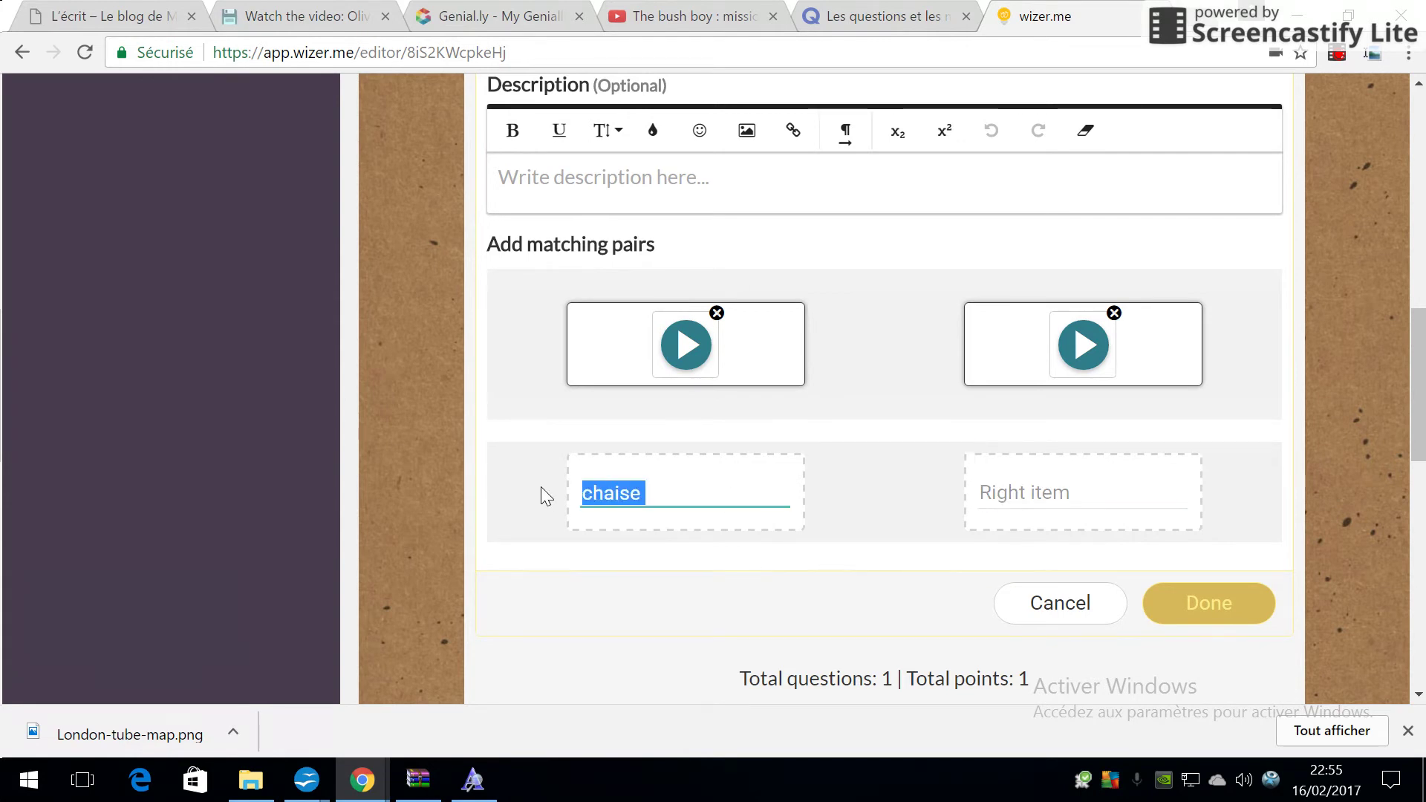
type("chair")
key("BackSpace")
type("r")
left_click(1069, 494)
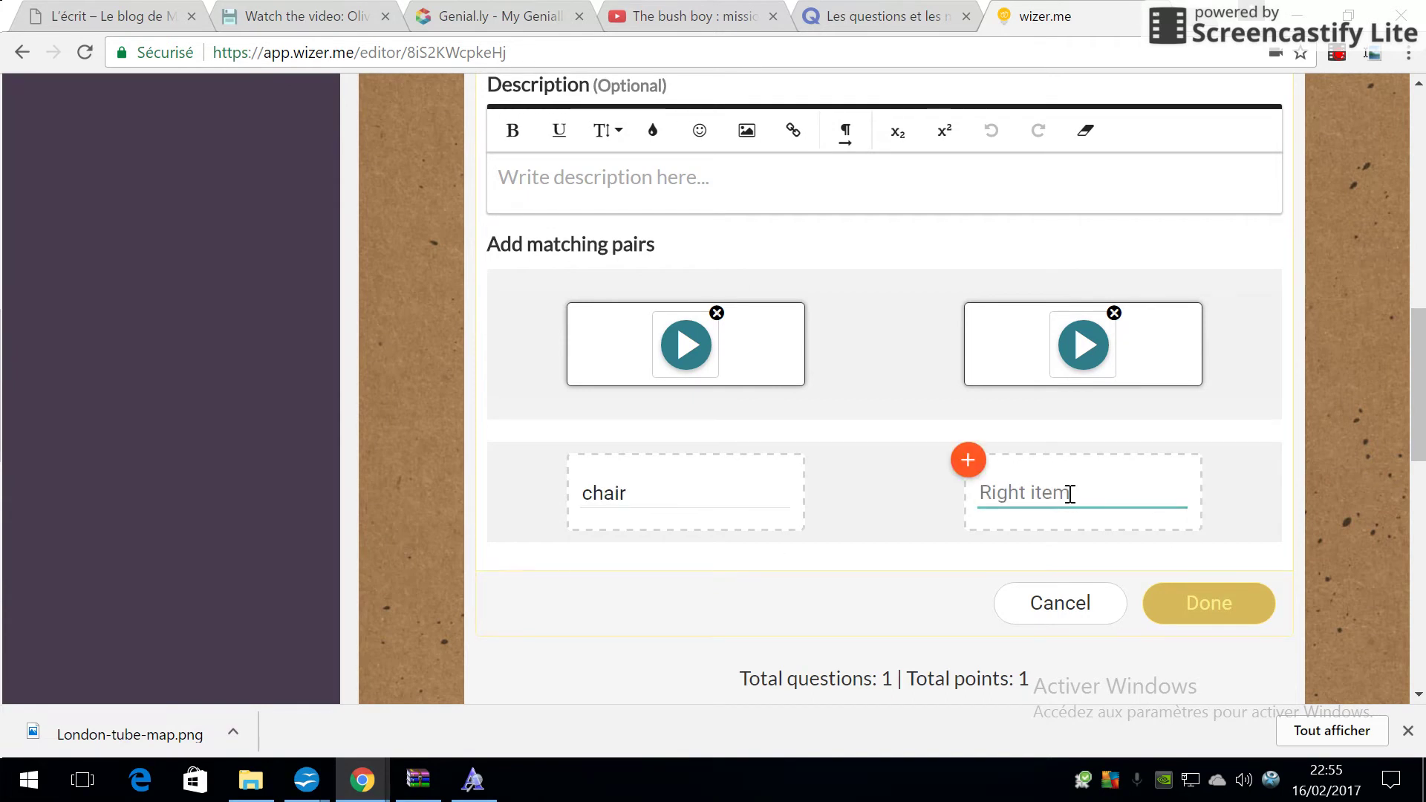
type("chaise")
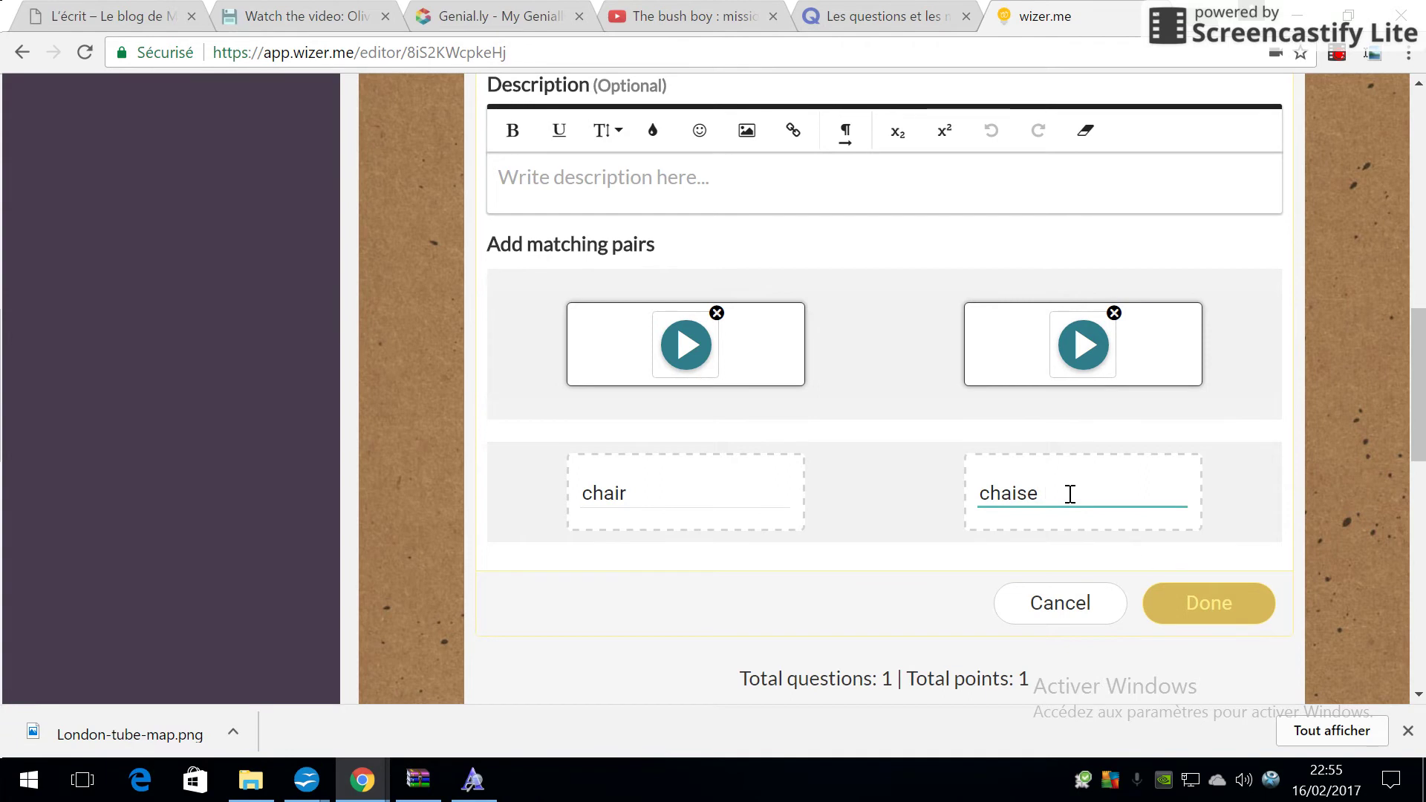
left_click(1205, 600)
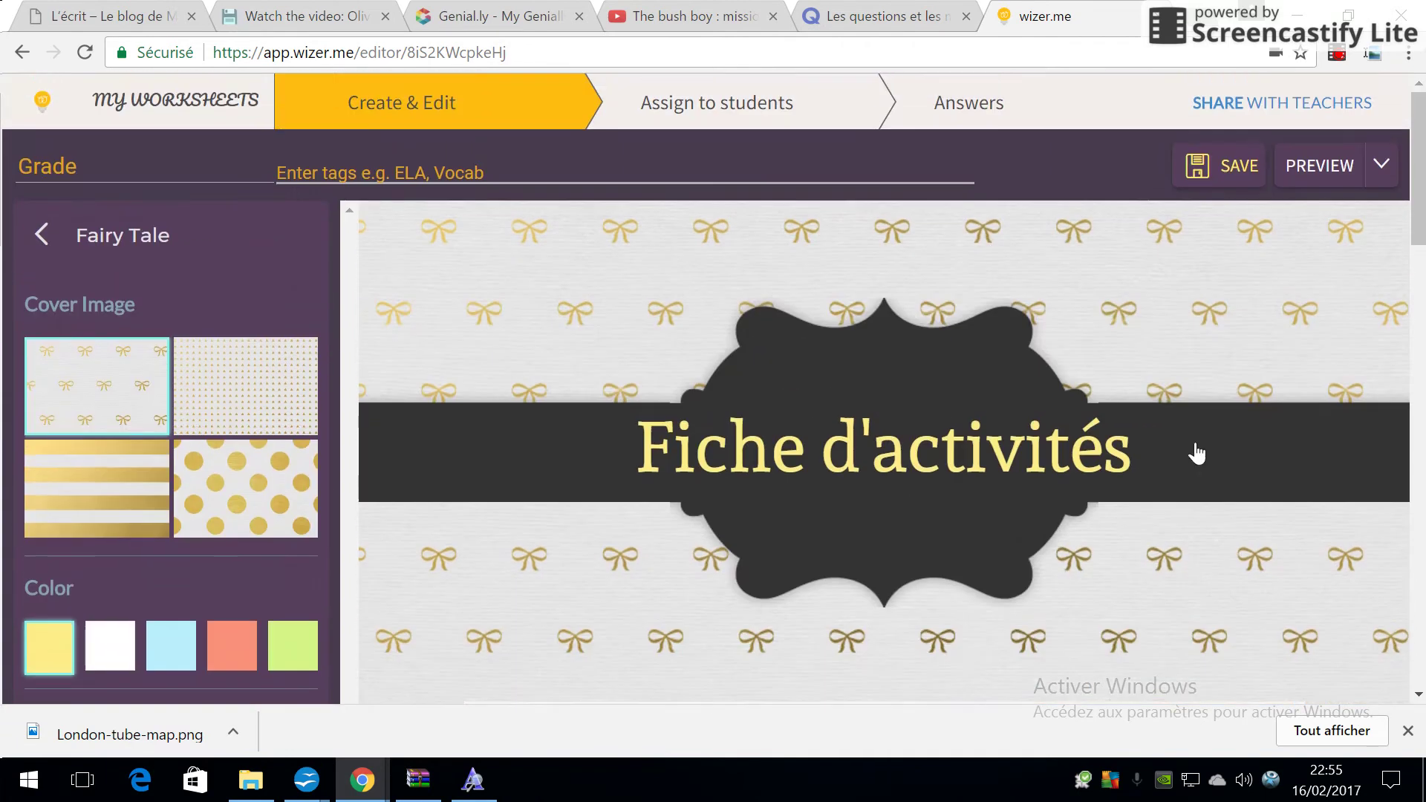
Preview the worksheet and try out the matching question by connecting its items, then pairing the two audio clips.
left_click(1320, 165)
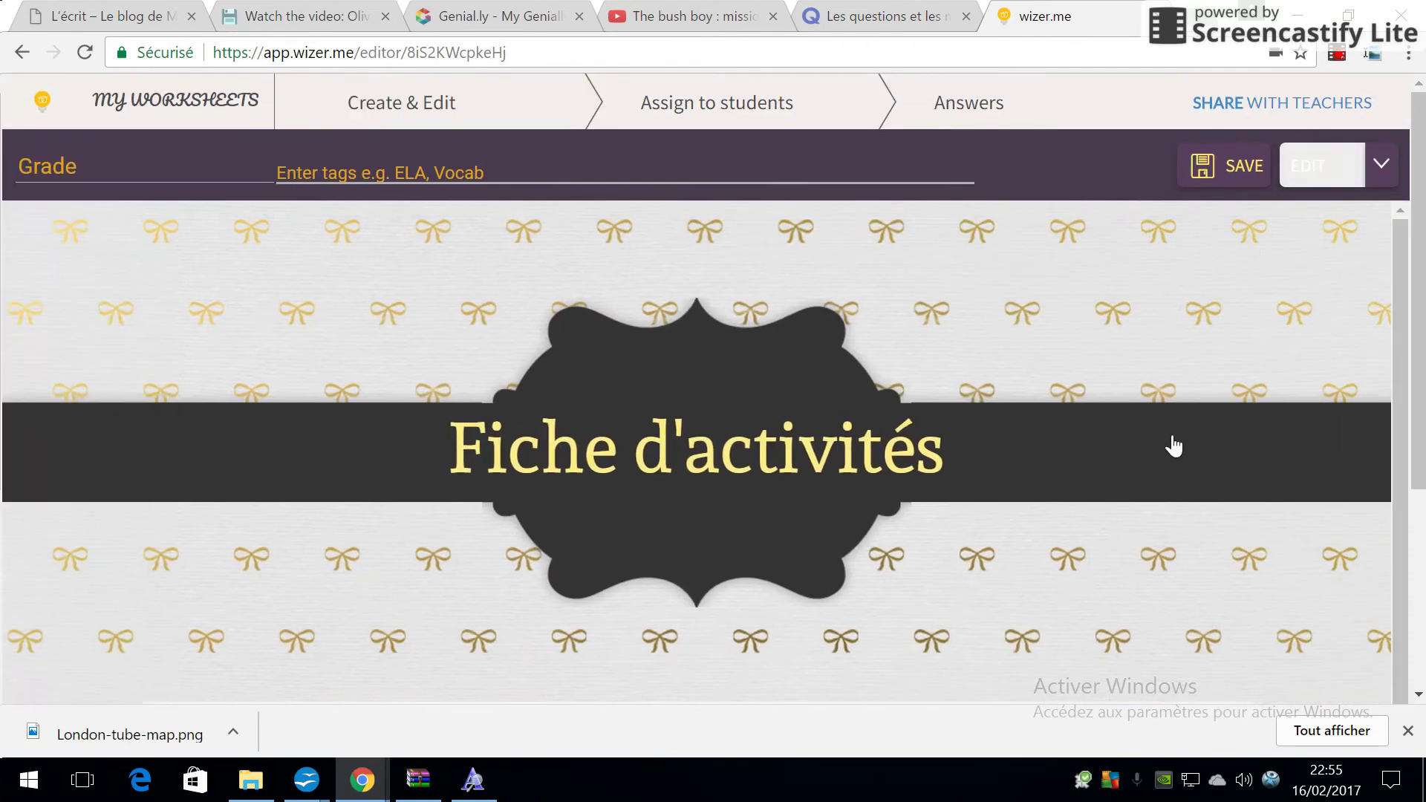
scroll(1174, 460, "down", 5)
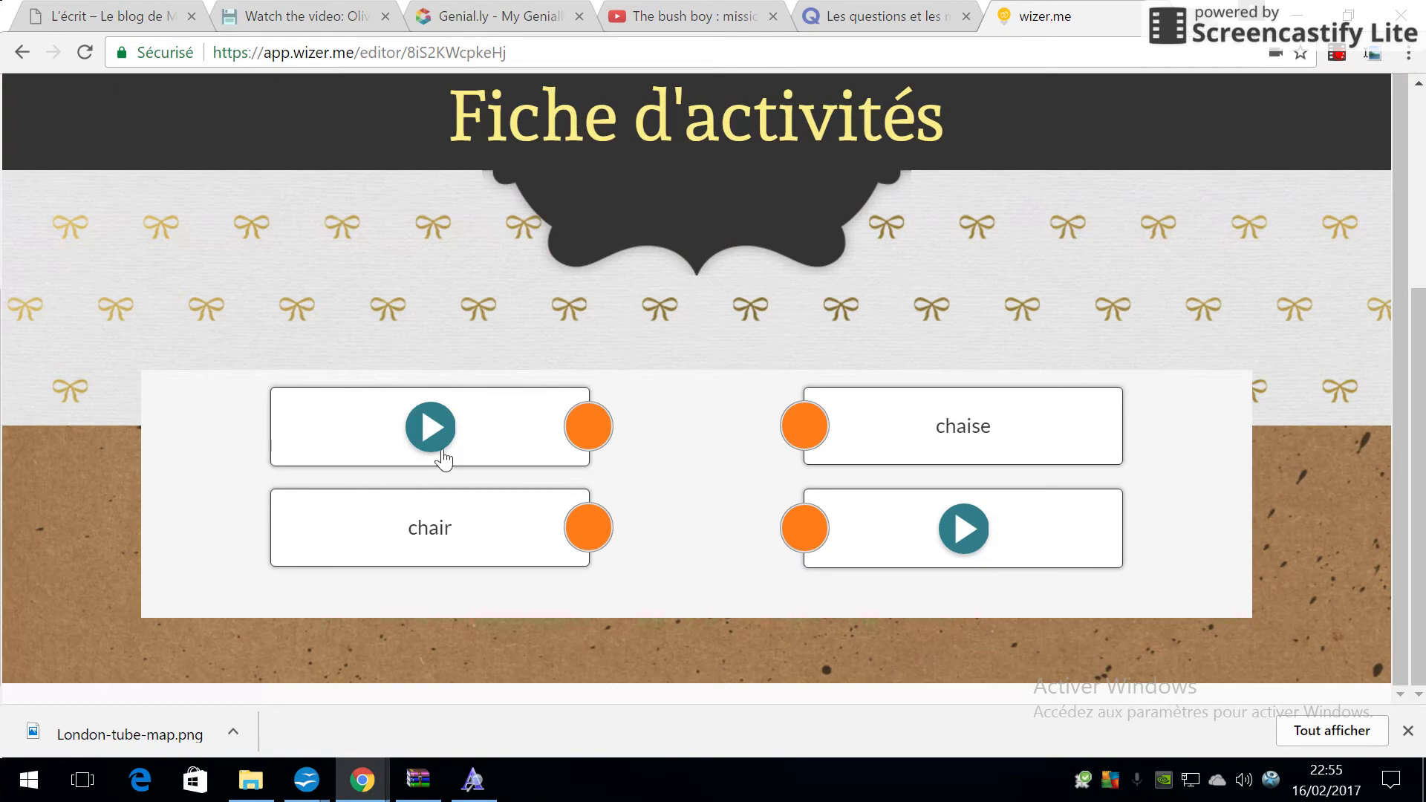
left_click(594, 431)
left_click_drag(731, 472, 783, 436)
left_click_drag(589, 528, 797, 524)
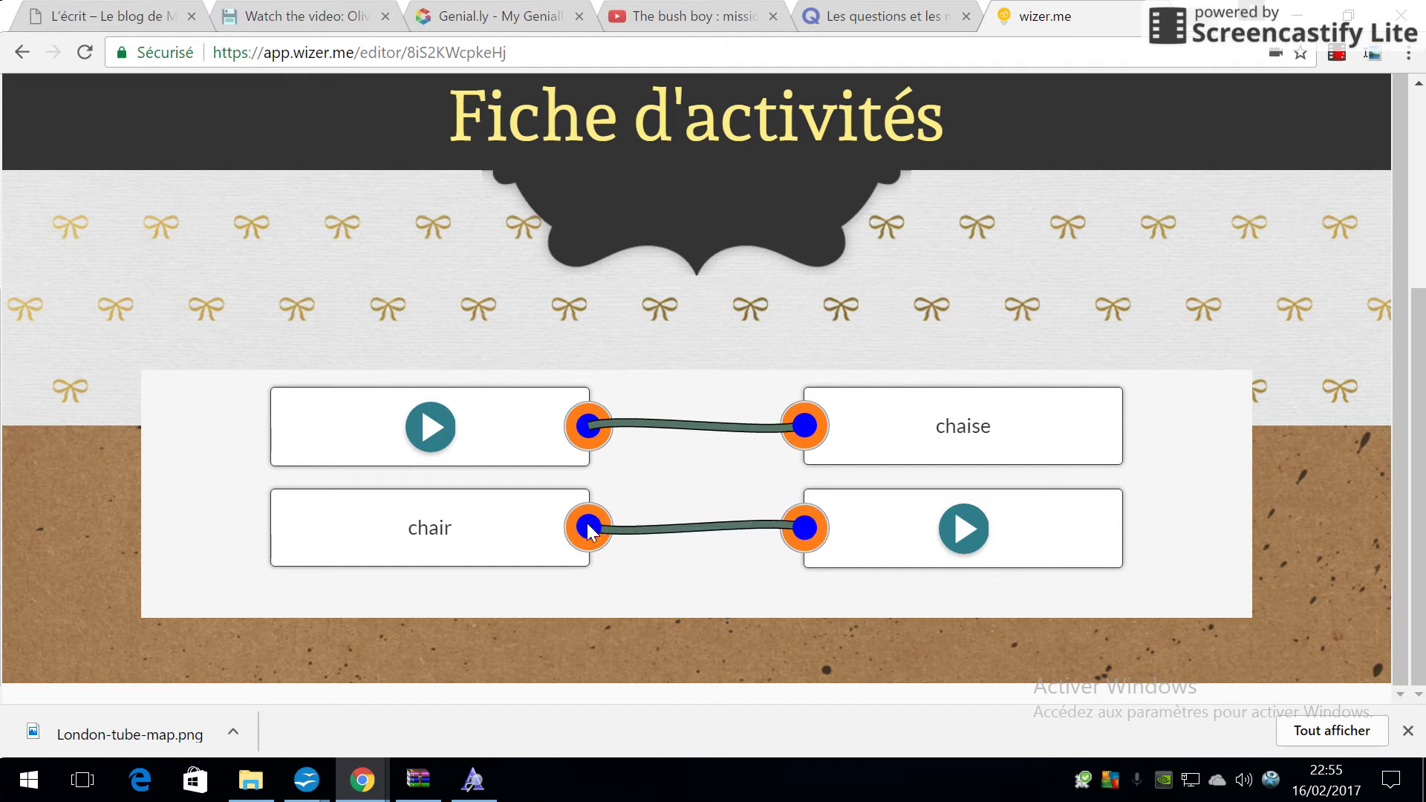
left_click_drag(589, 530, 592, 430)
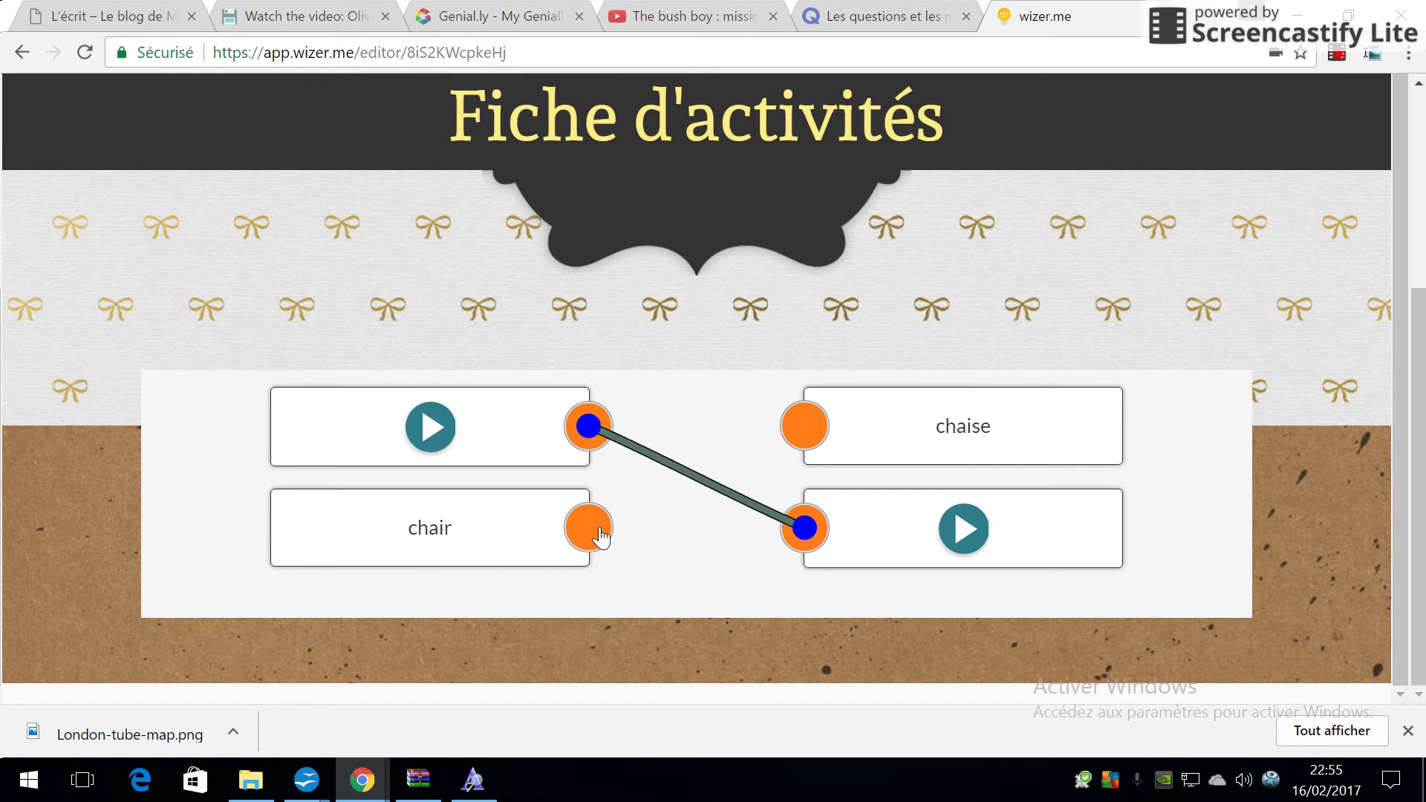
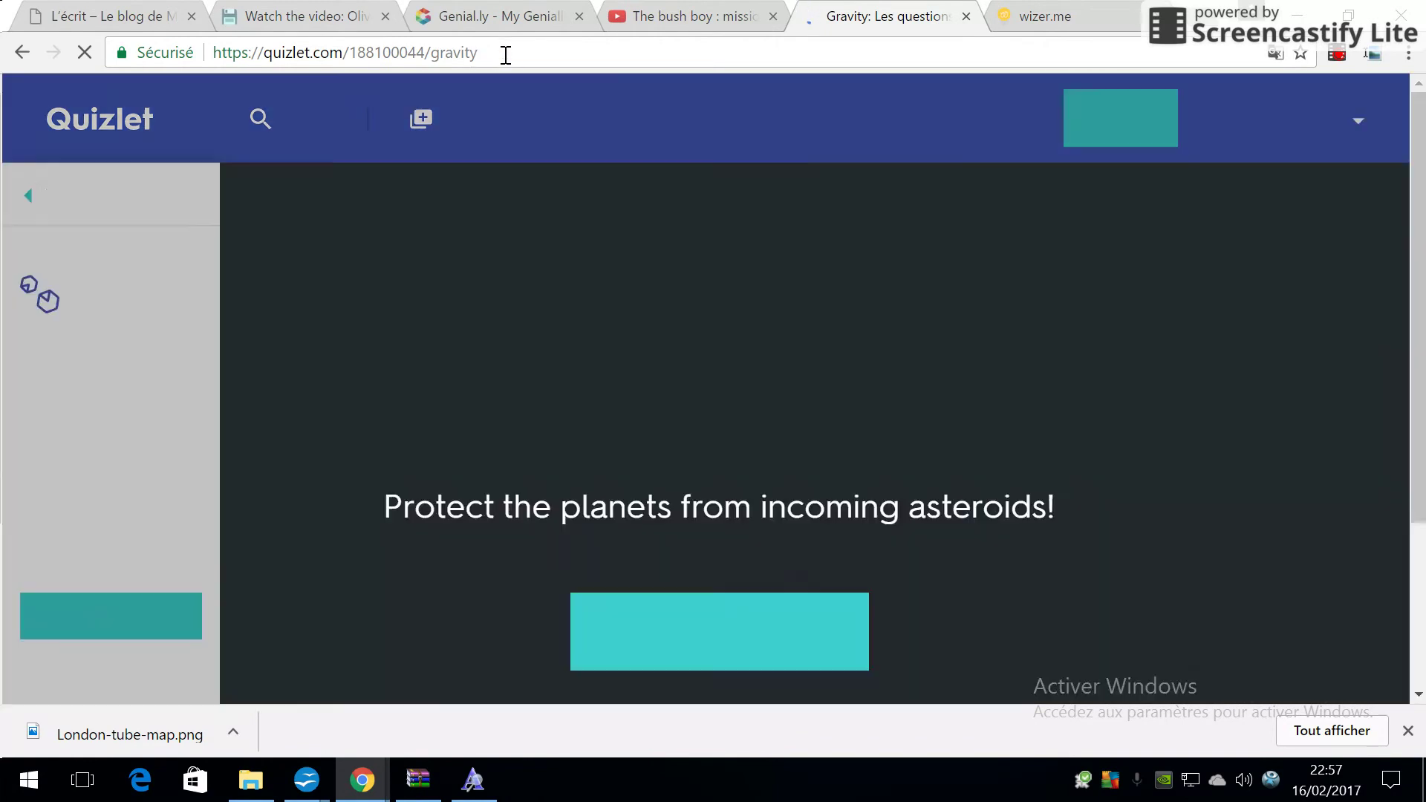
Copy the Quizlet Gravity page's address and enter it as the URL of the Wizer worksheet's Link task.
left_click_drag(477, 59, 72, 61)
key("ctrl+c")
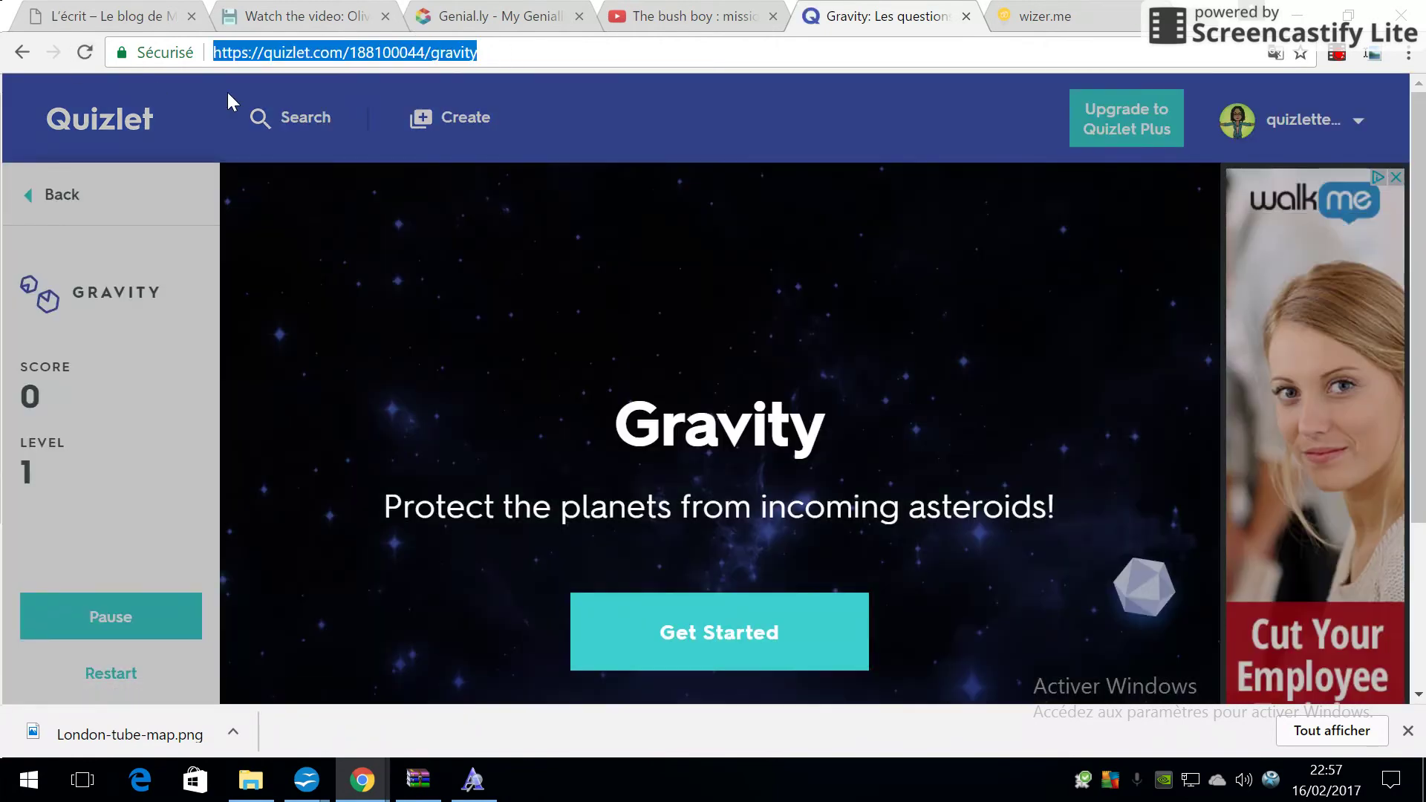
left_click(1062, 22)
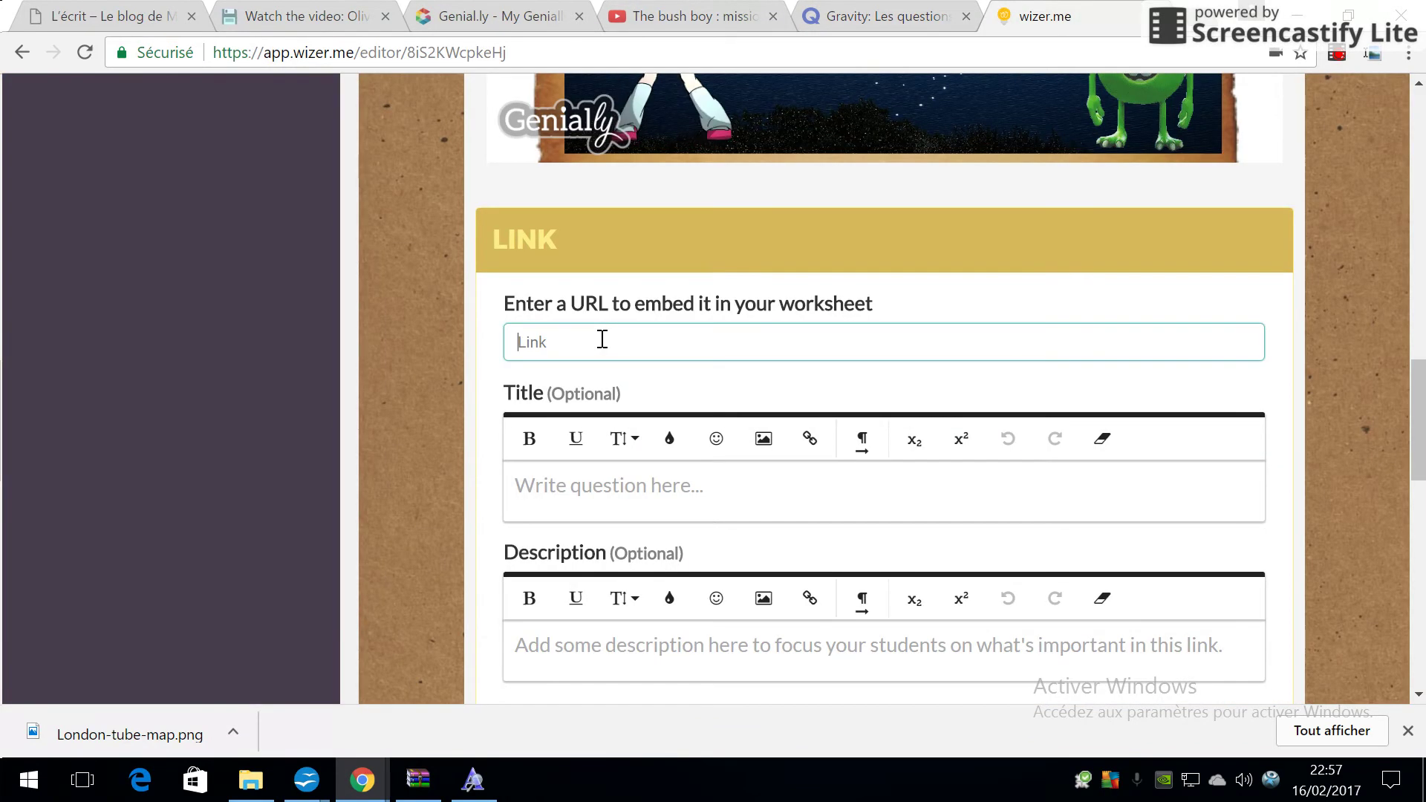
key("ctrl+v")
Title the Quizlet link "Etraînement" and finish the Link task.
left_click(623, 508)
type("E")
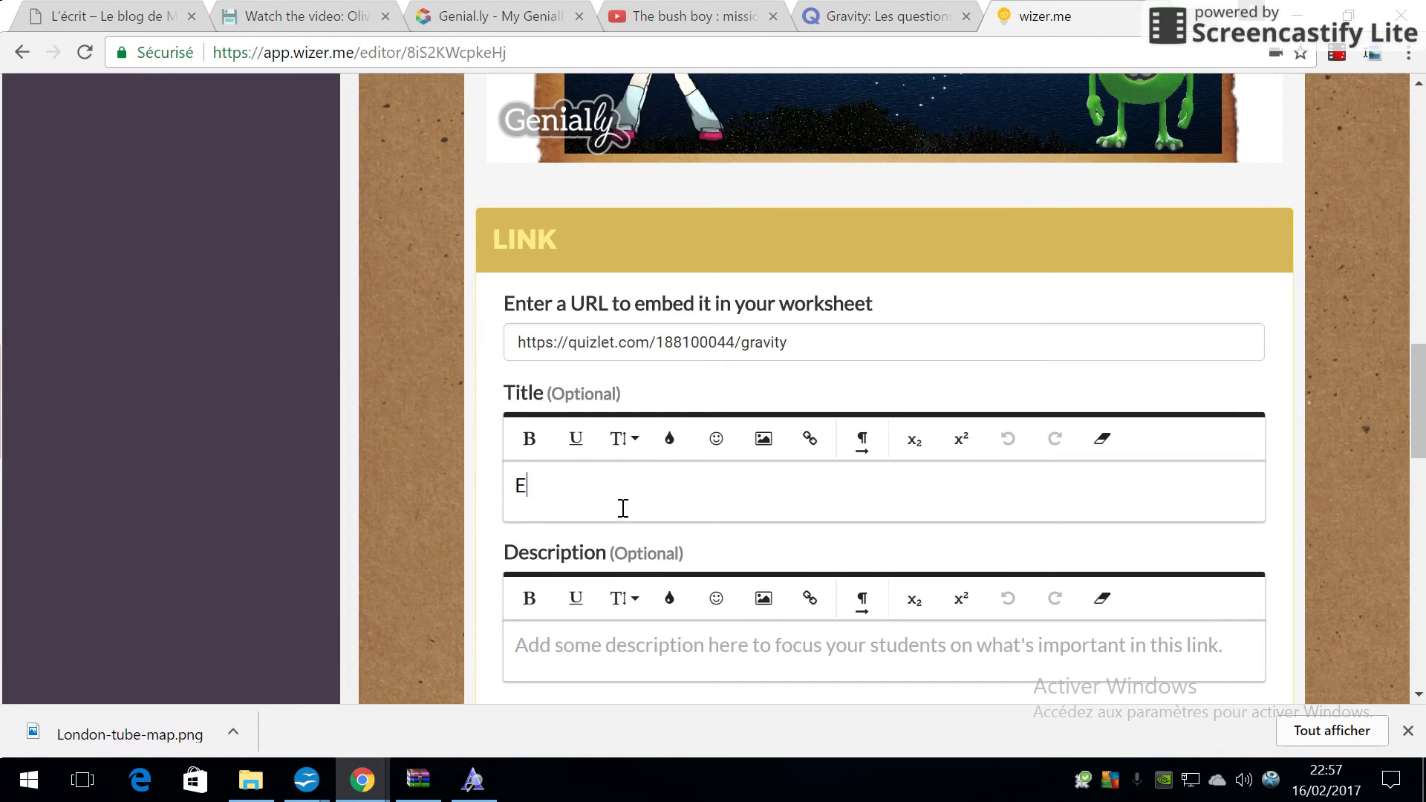
type("tra")
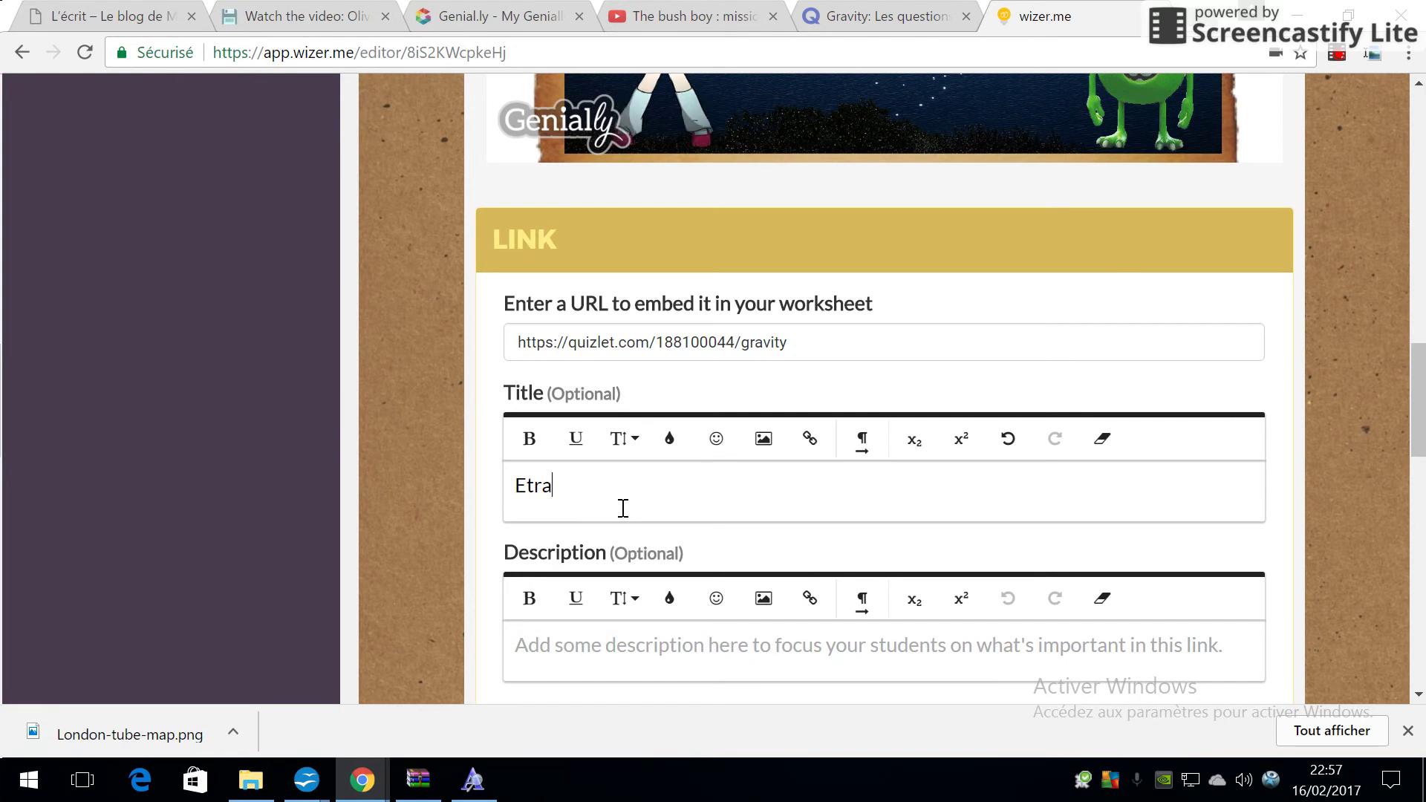
type("înement")
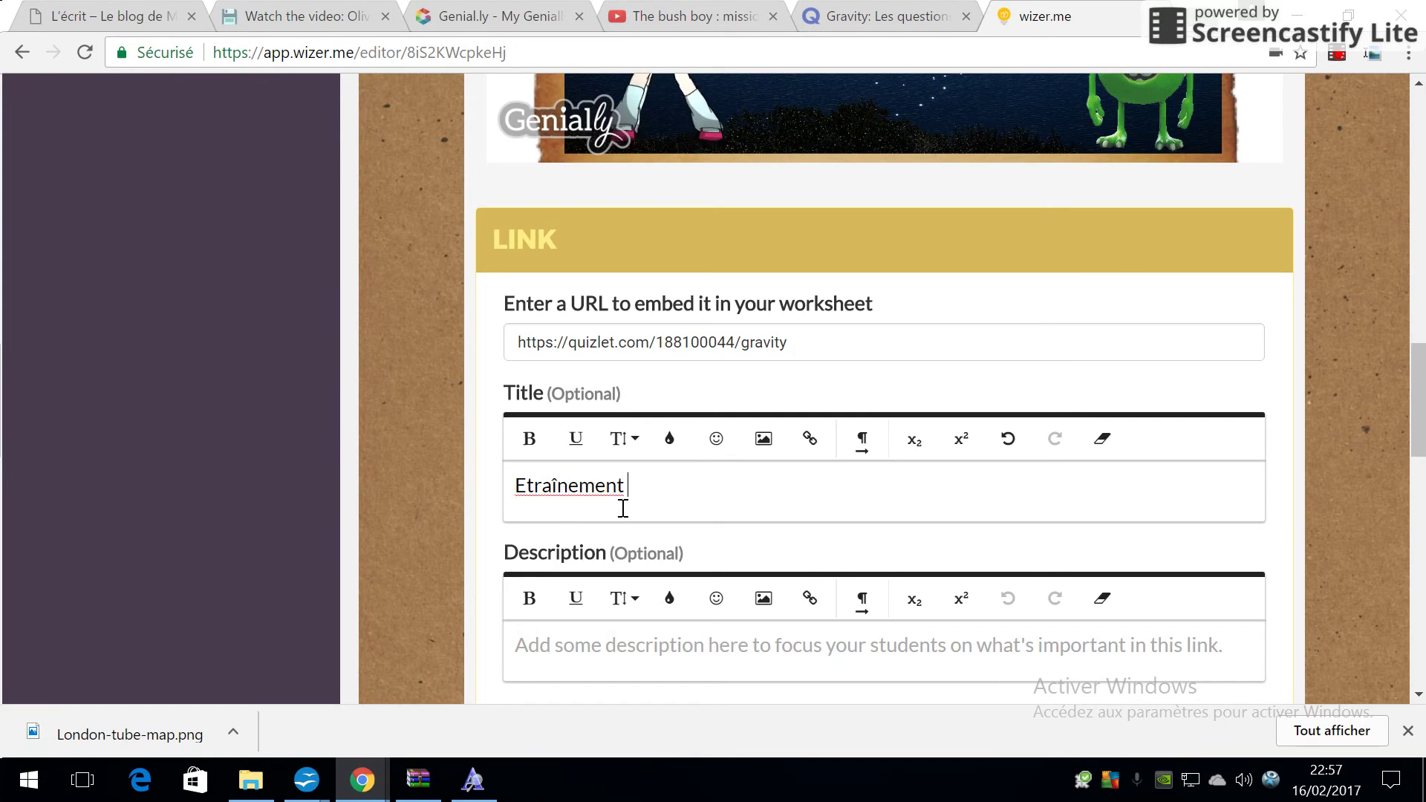
scroll(1054, 554, "down", 5)
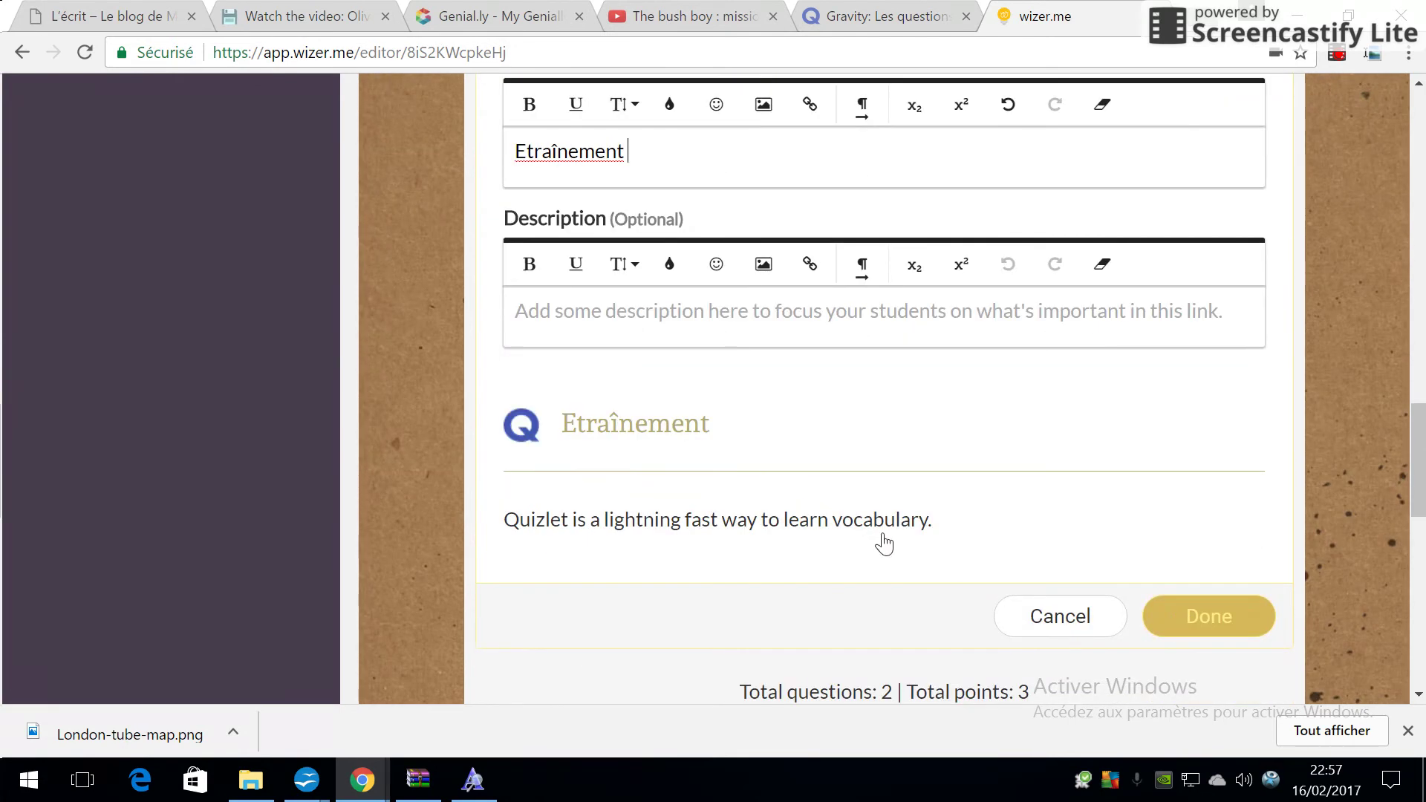
left_click(1197, 628)
Review the worksheet's matching question, the embedded "Parcours" Genially and the Quizlet link.
scroll(1202, 572, "up", 15)
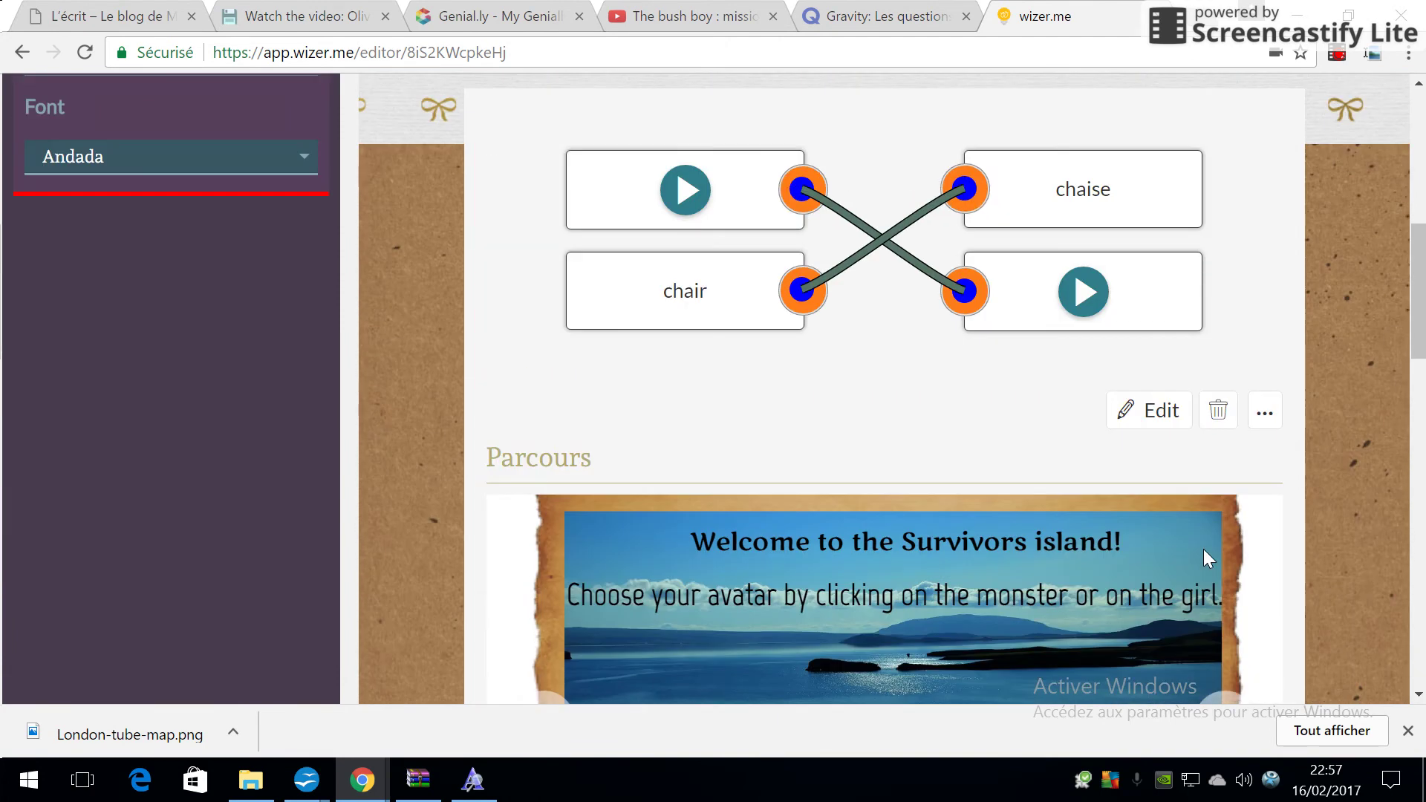
scroll(1203, 547, "down", 6)
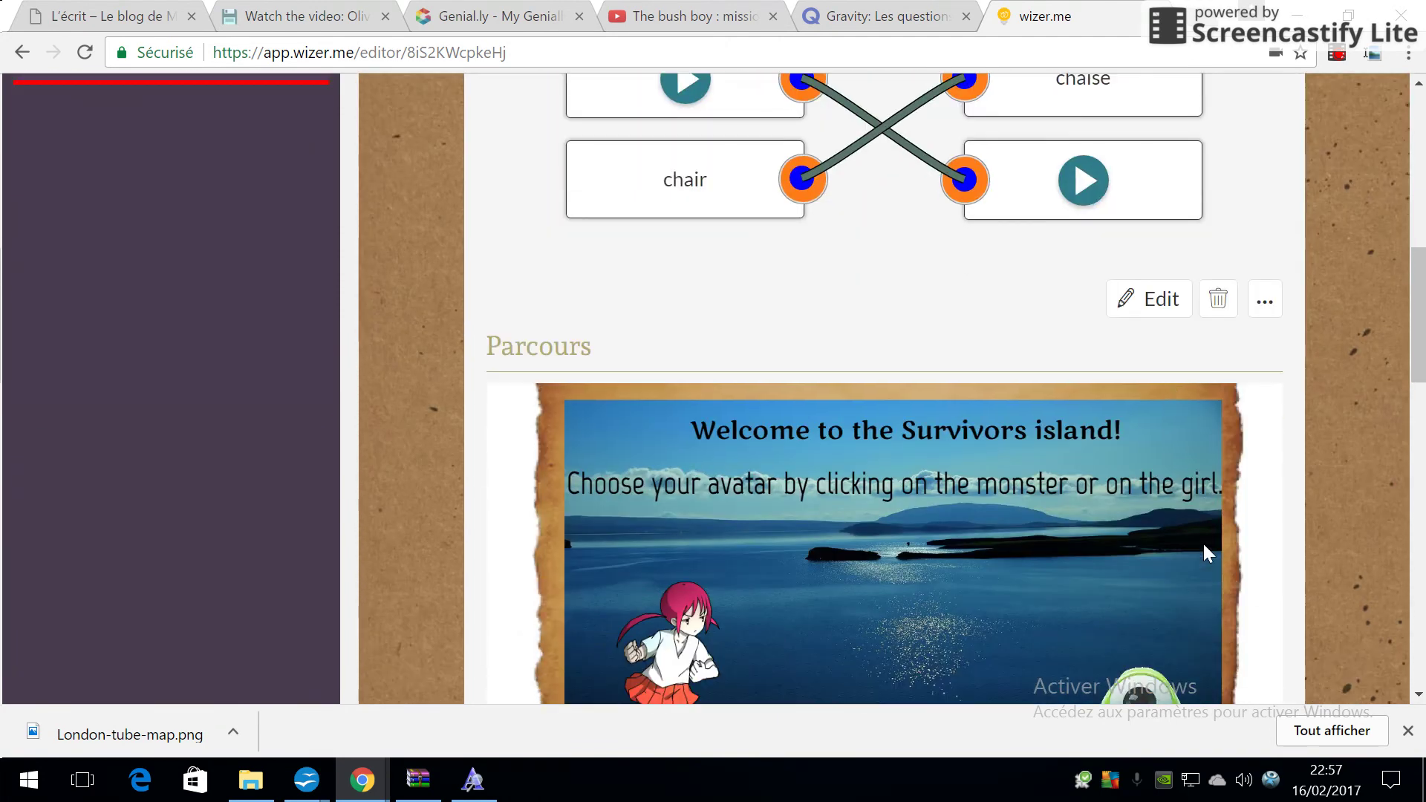
scroll(1152, 418, "down", 4)
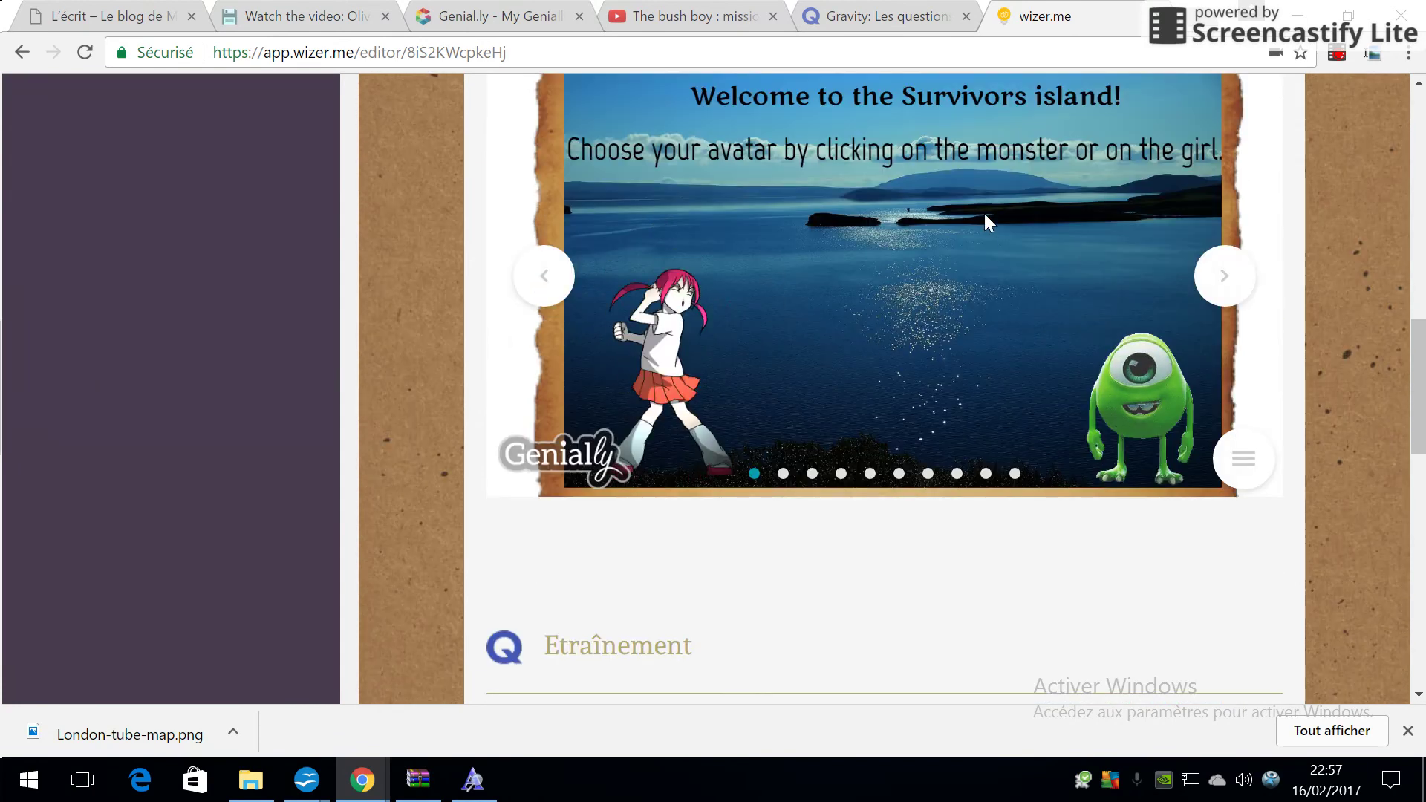
scroll(966, 259, "down", 1)
scroll(947, 291, "down", 2)
scroll(951, 312, "up", 5)
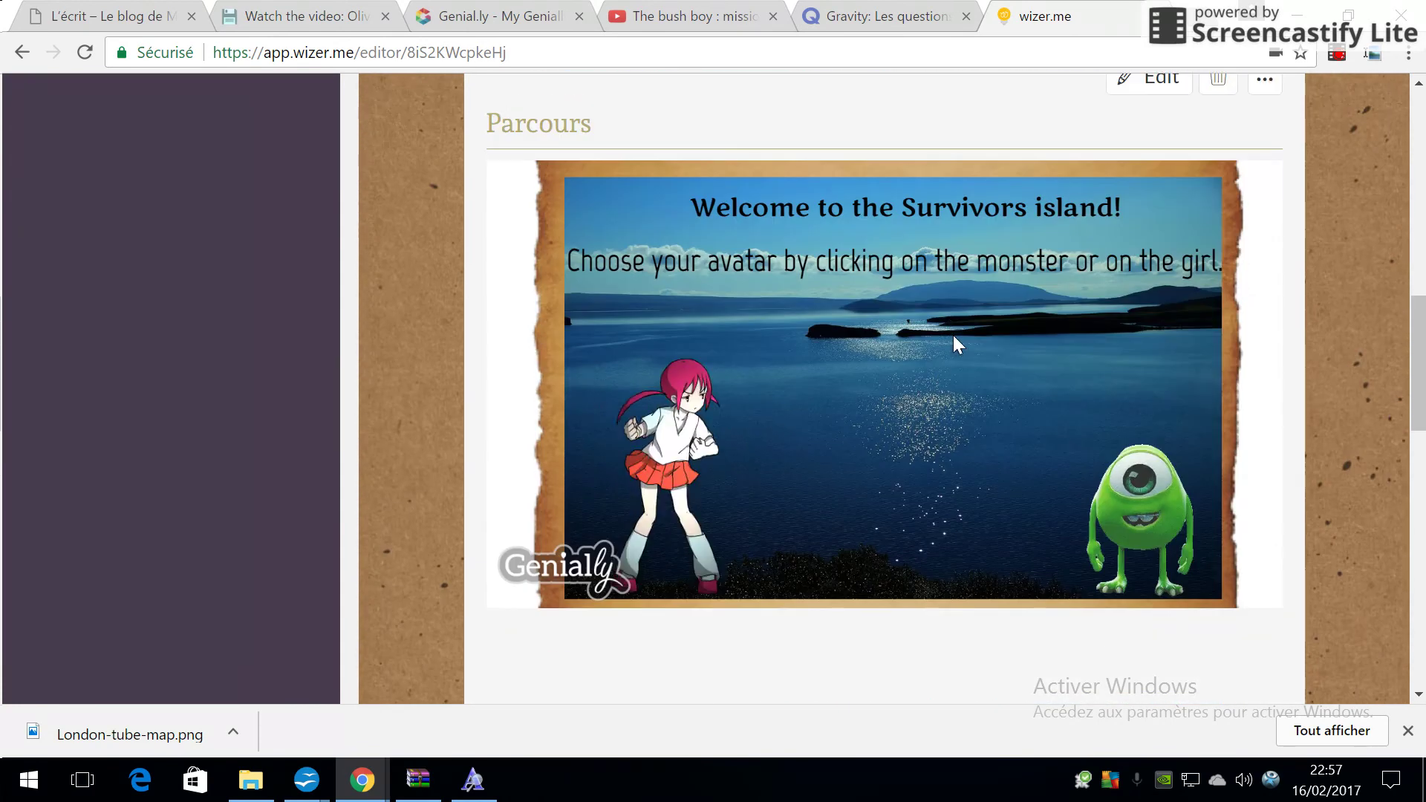
scroll(817, 389, "down", 2)
scroll(817, 446, "down", 3)
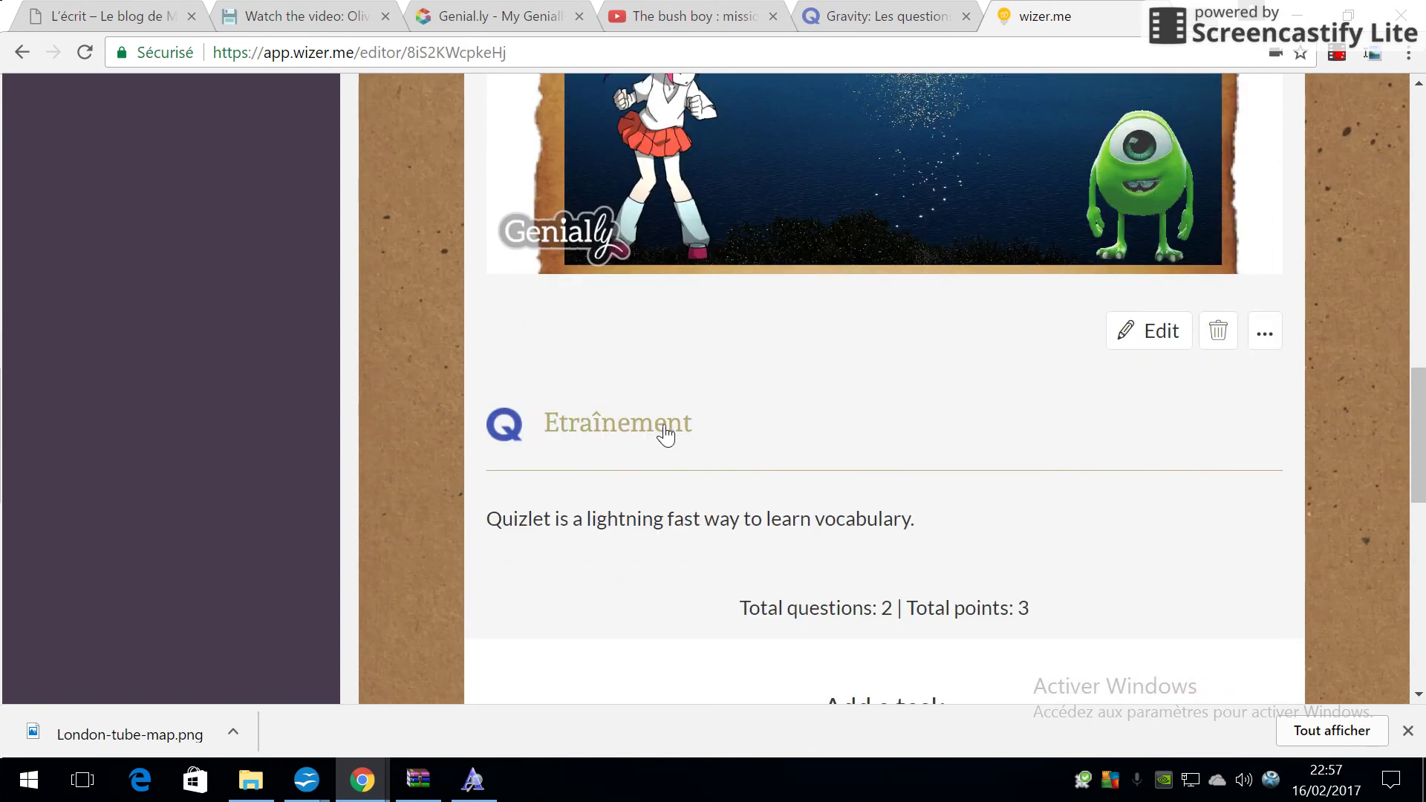
Correct the Quizlet link's title to "Entraînement" and finish editing the Link task.
left_click(1151, 331)
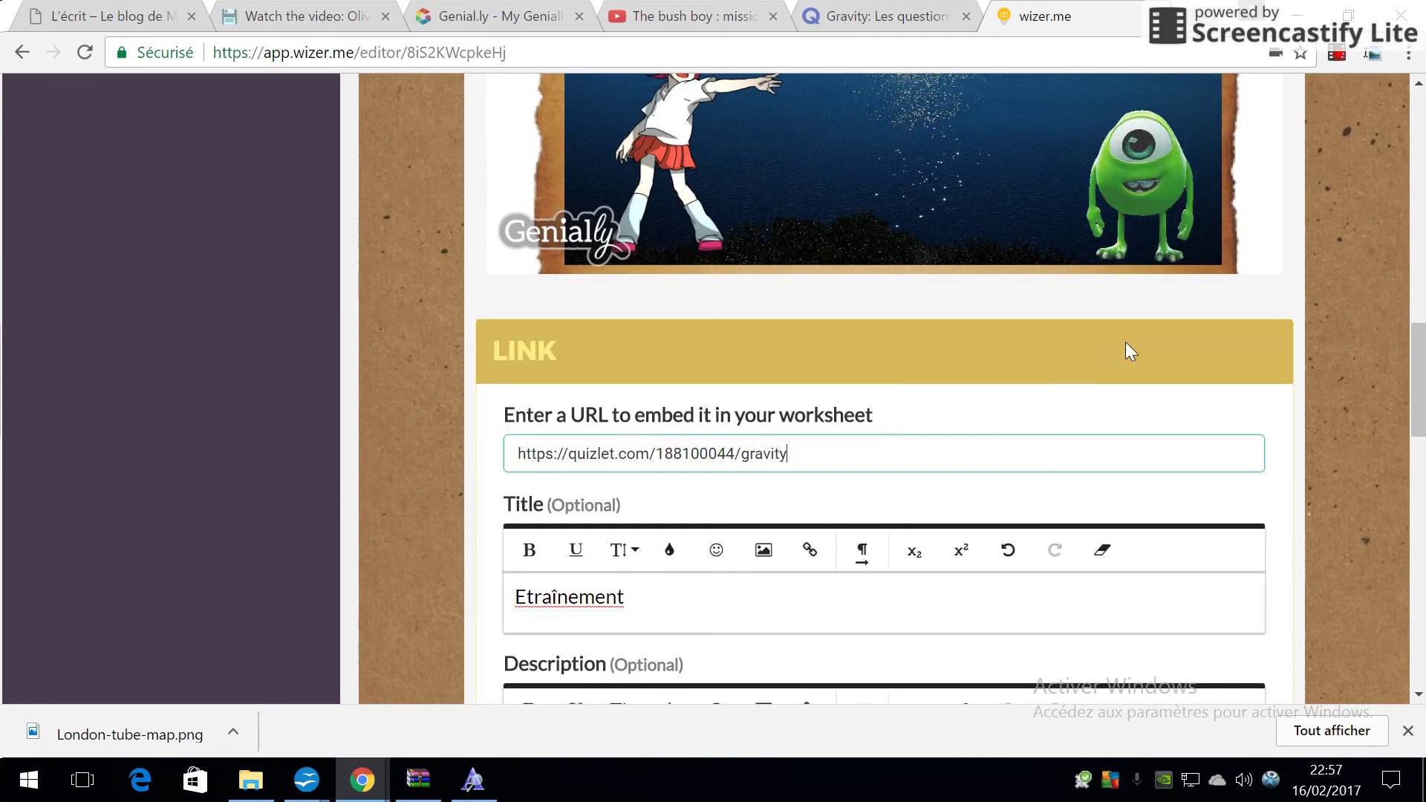
scroll(649, 592, "down", 1)
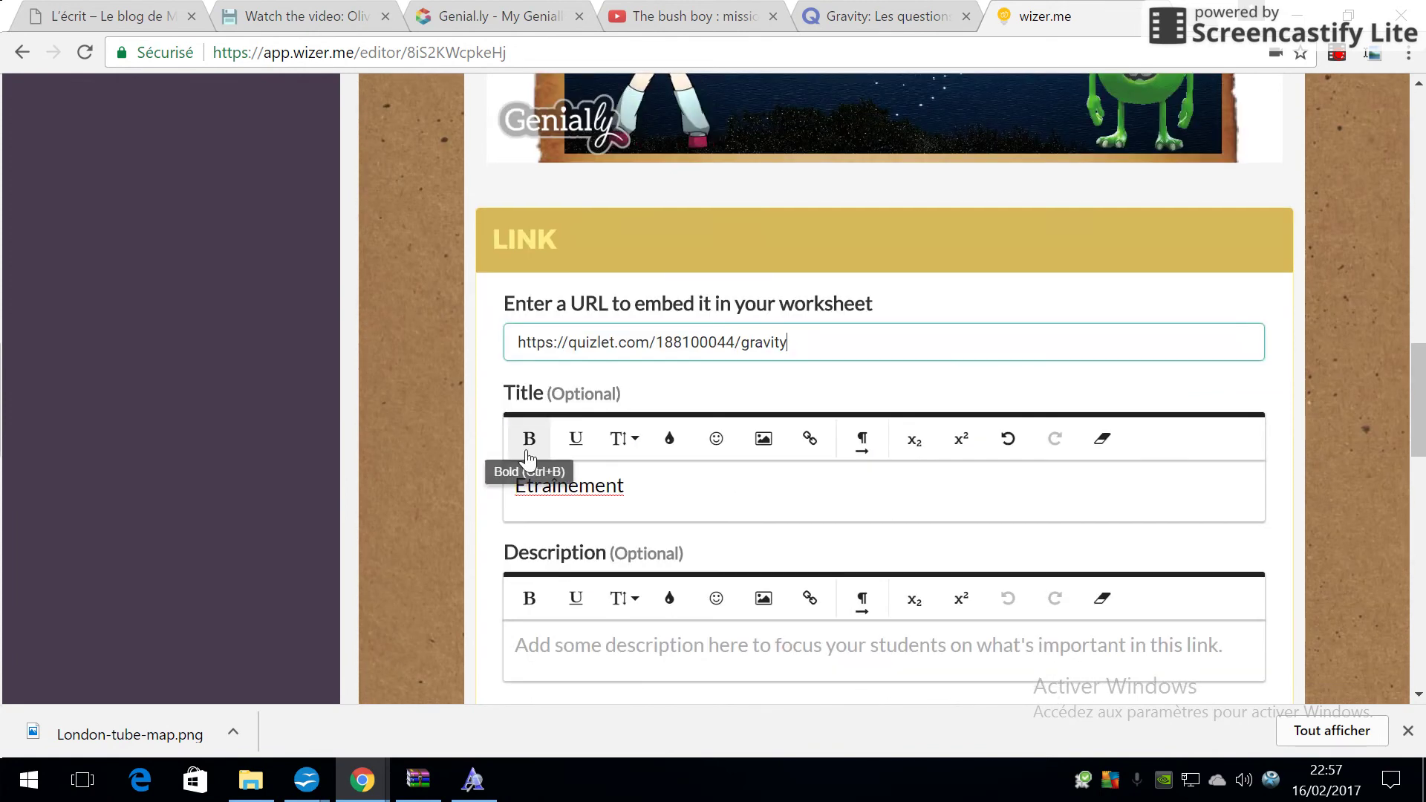
left_click(525, 488)
type("n")
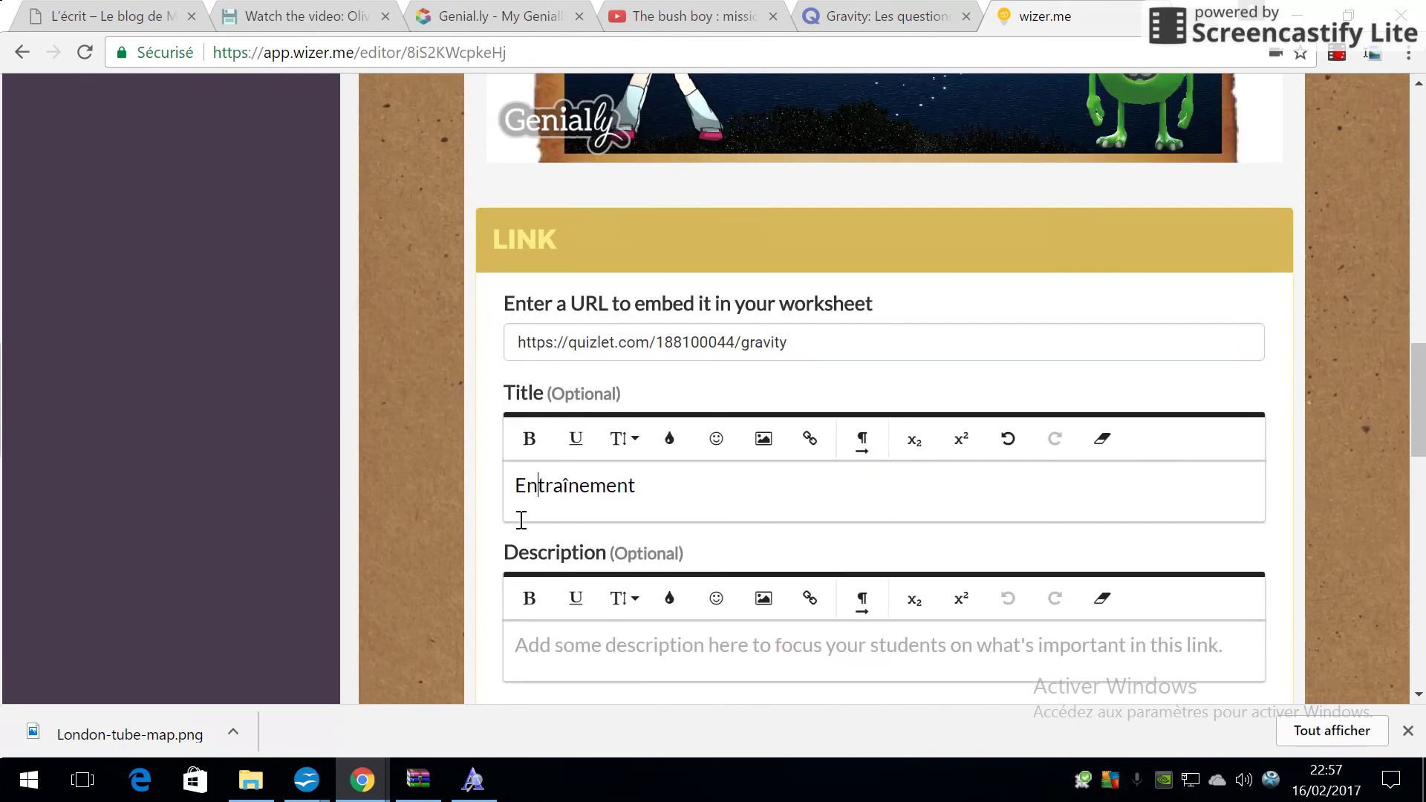
scroll(907, 547, "down", 3)
scroll(891, 483, "down", 4)
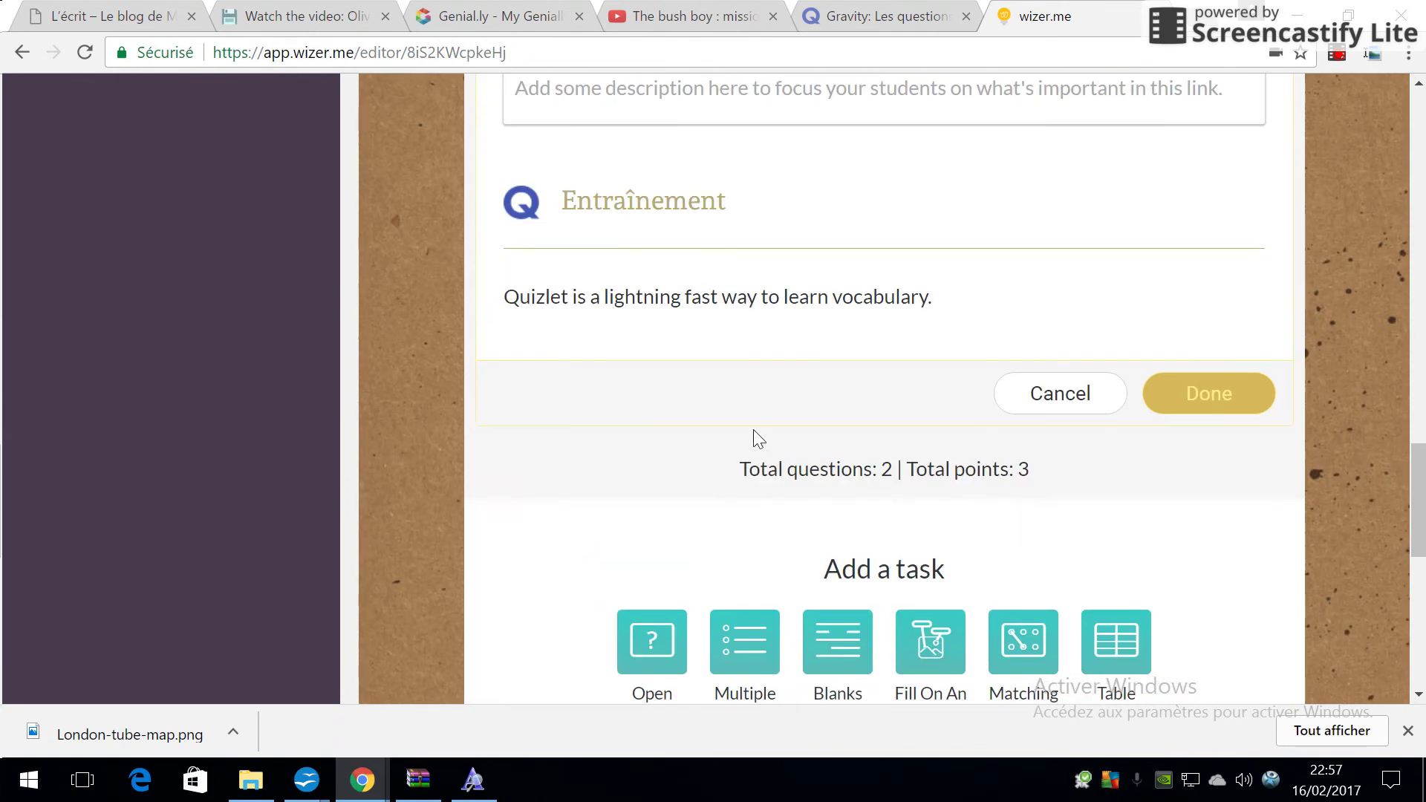
left_click(1209, 393)
scroll(1218, 394, "down", 5)
scroll(1218, 393, "up", 15)
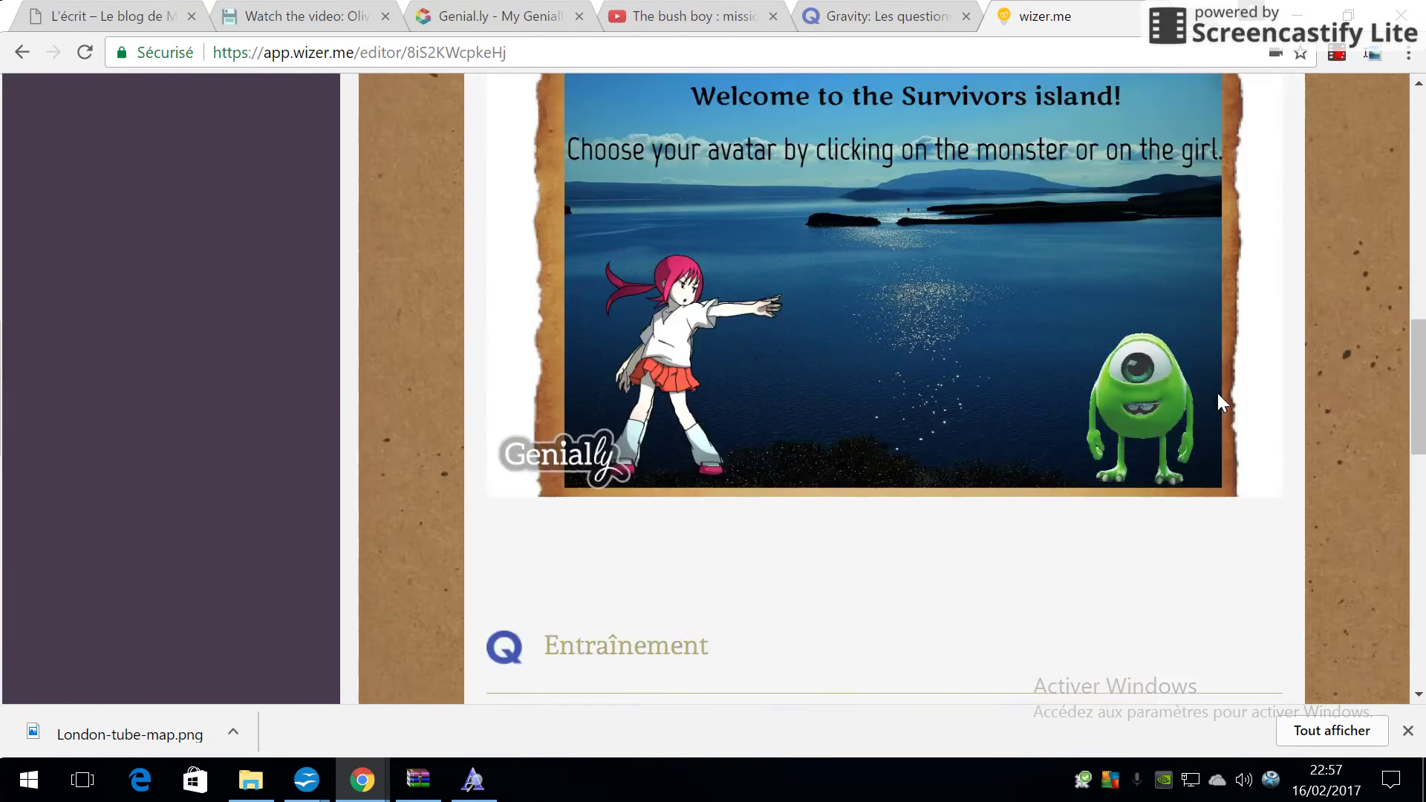
Add a Fill On An Image task to the worksheet and upload the London-tube-map image from the STEPHANE folder.
scroll(1218, 394, "up", 3)
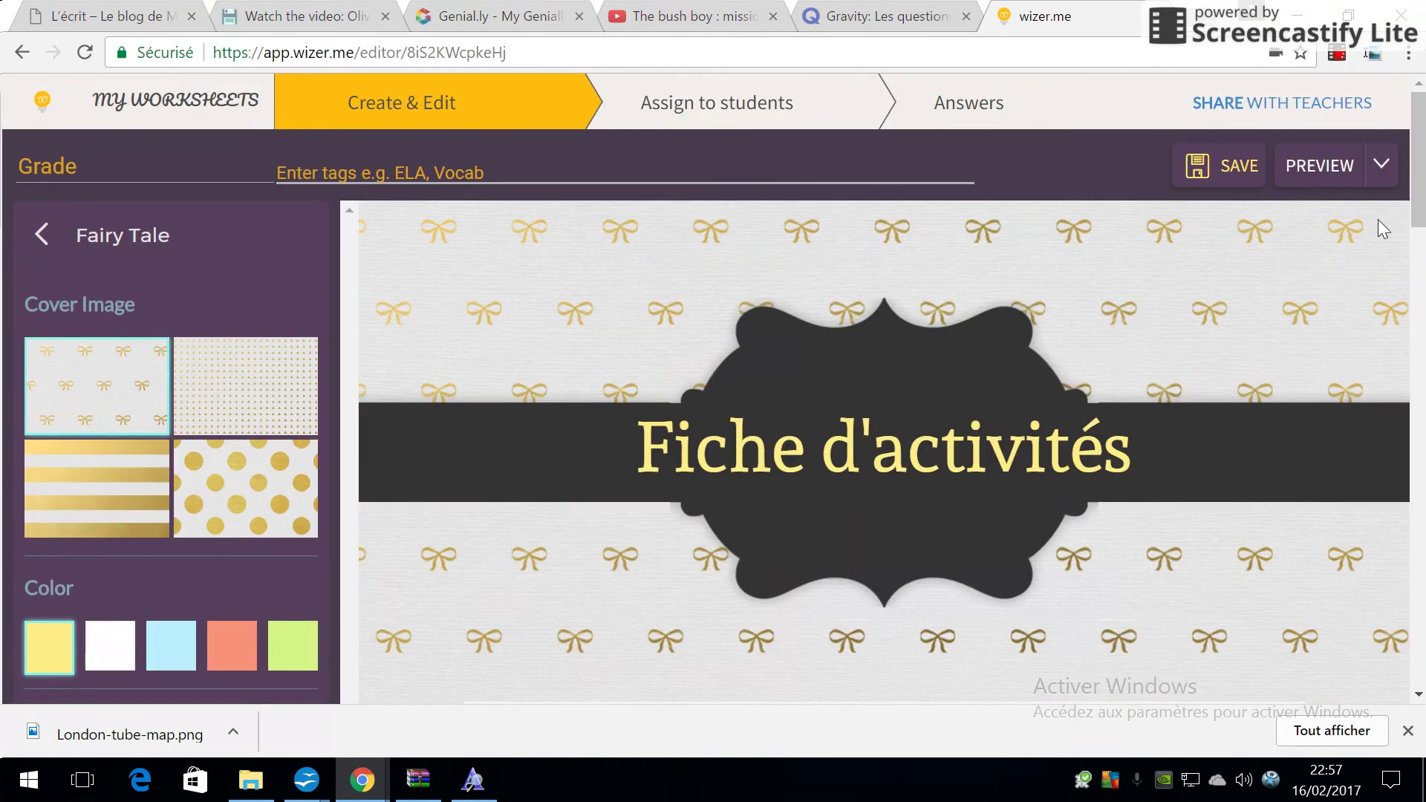
scroll(1252, 579, "down", 5)
scroll(1253, 579, "down", 15)
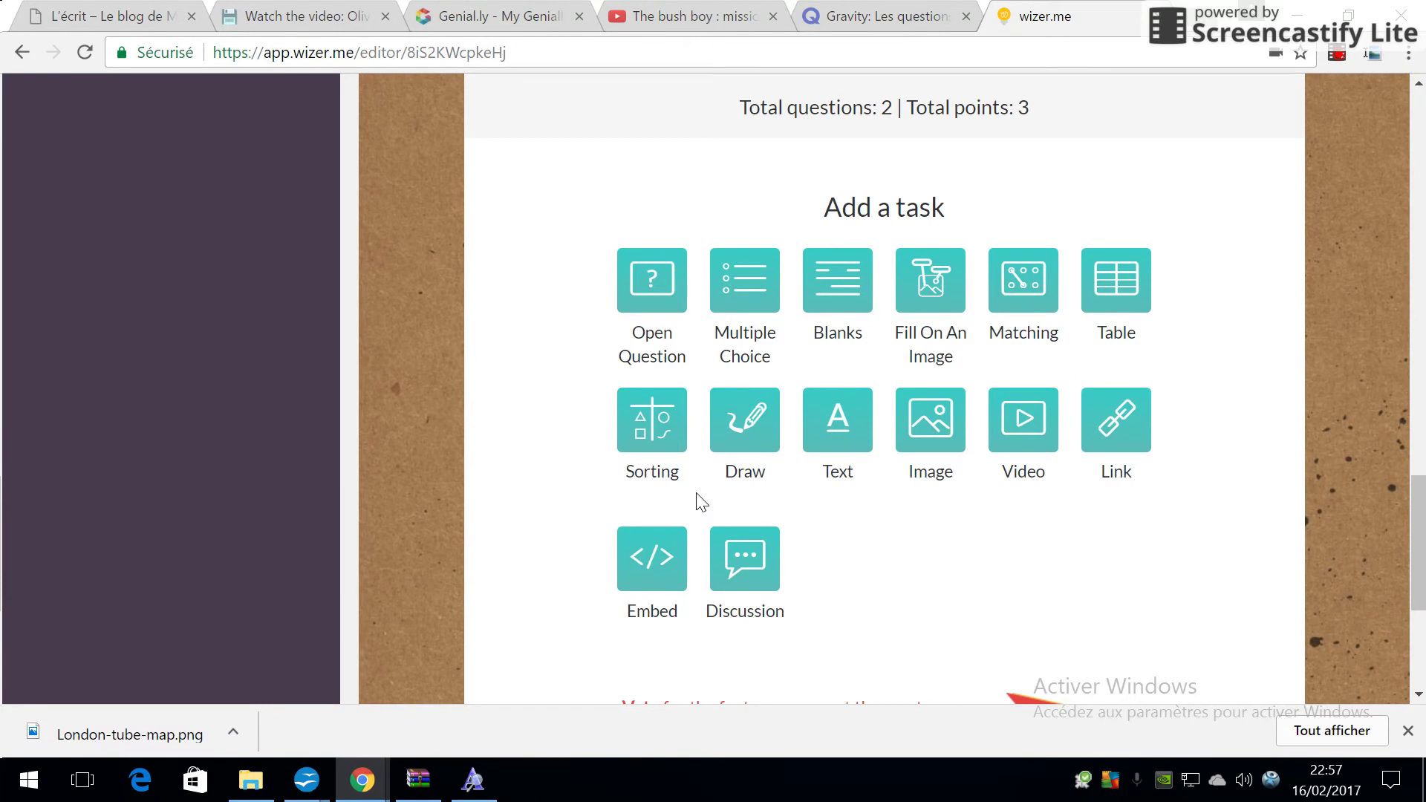
left_click(933, 299)
left_click(578, 468)
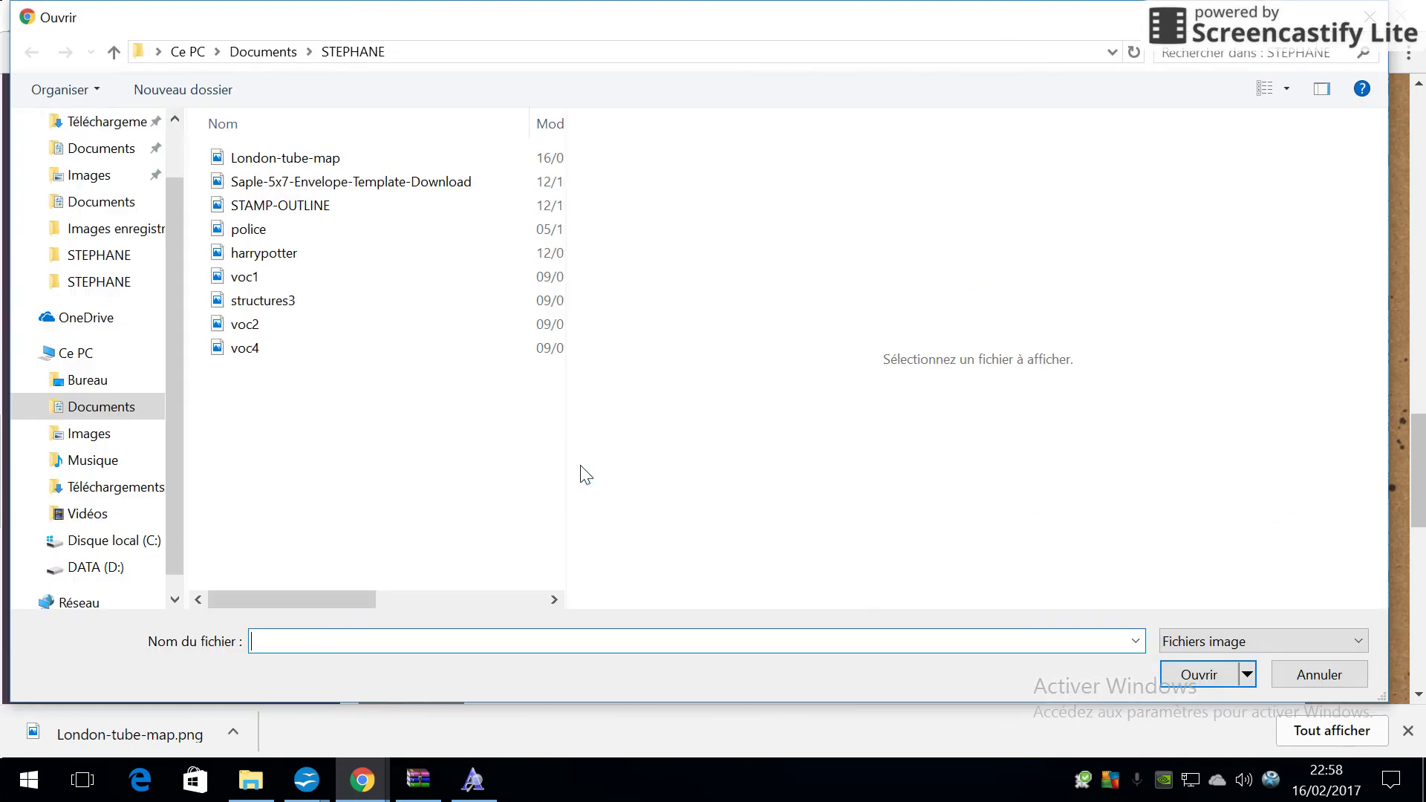
left_click(239, 163)
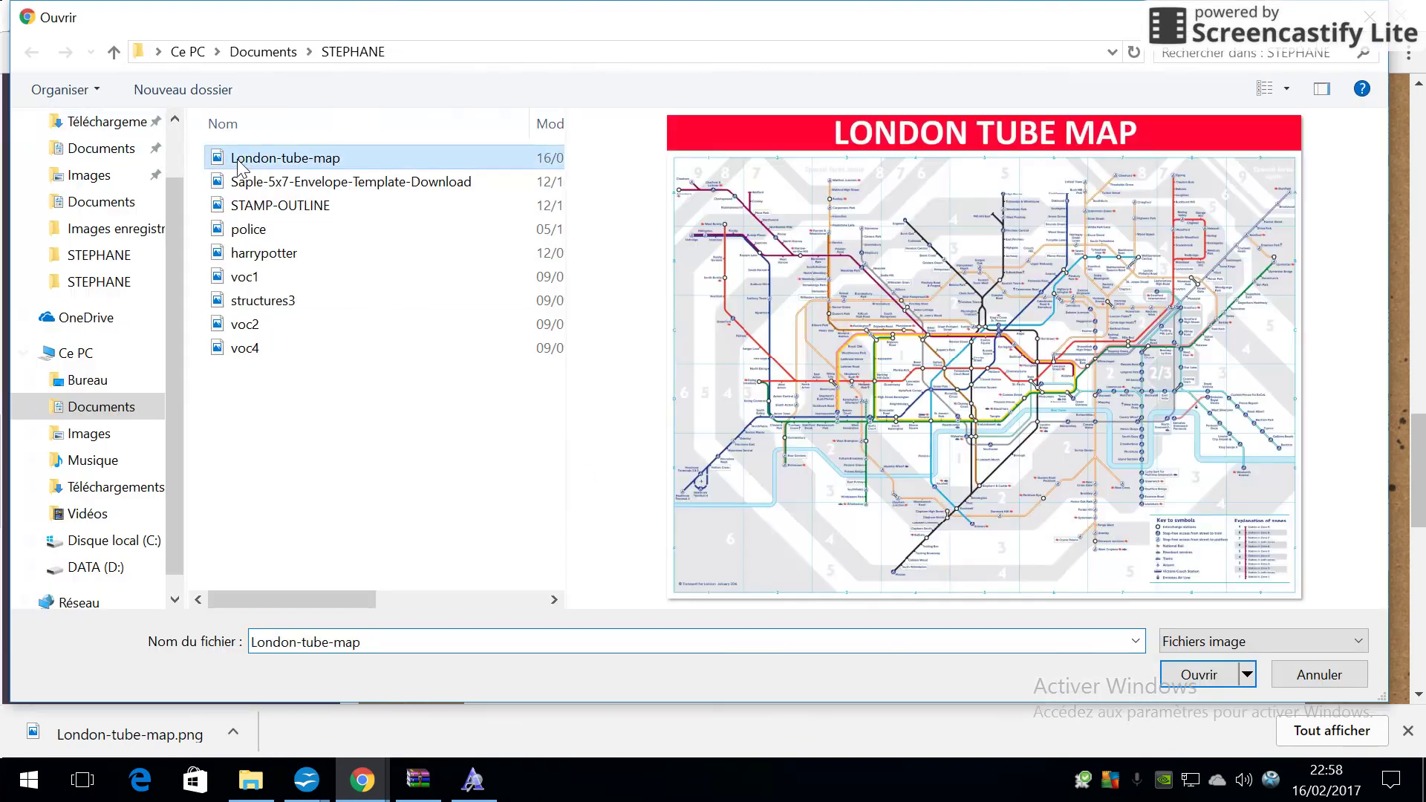
left_click(1205, 686)
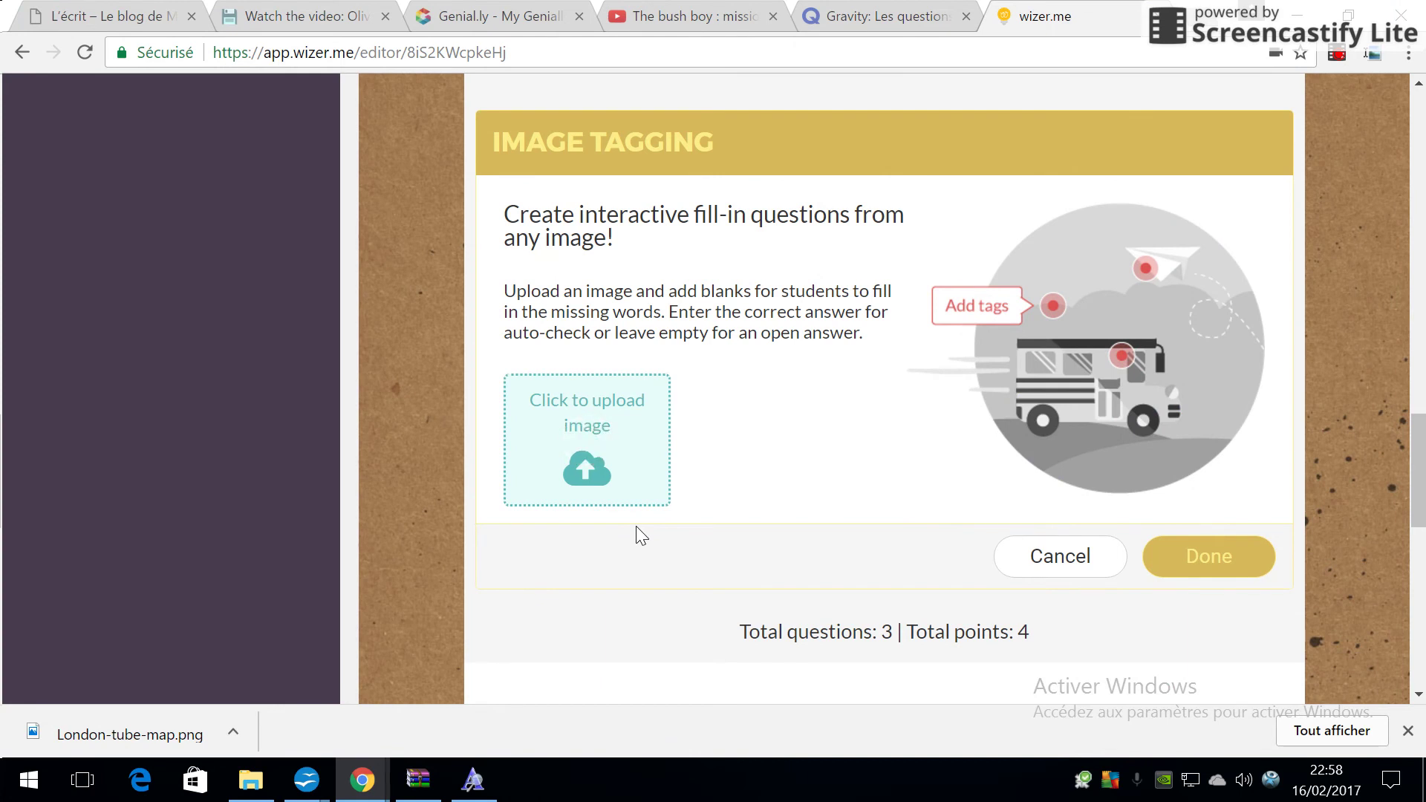
Title the image-tagging question "Carte du métro de Londres".
scroll(895, 547, "down", 4)
scroll(901, 534, "up", 1)
scroll(899, 530, "up", 2)
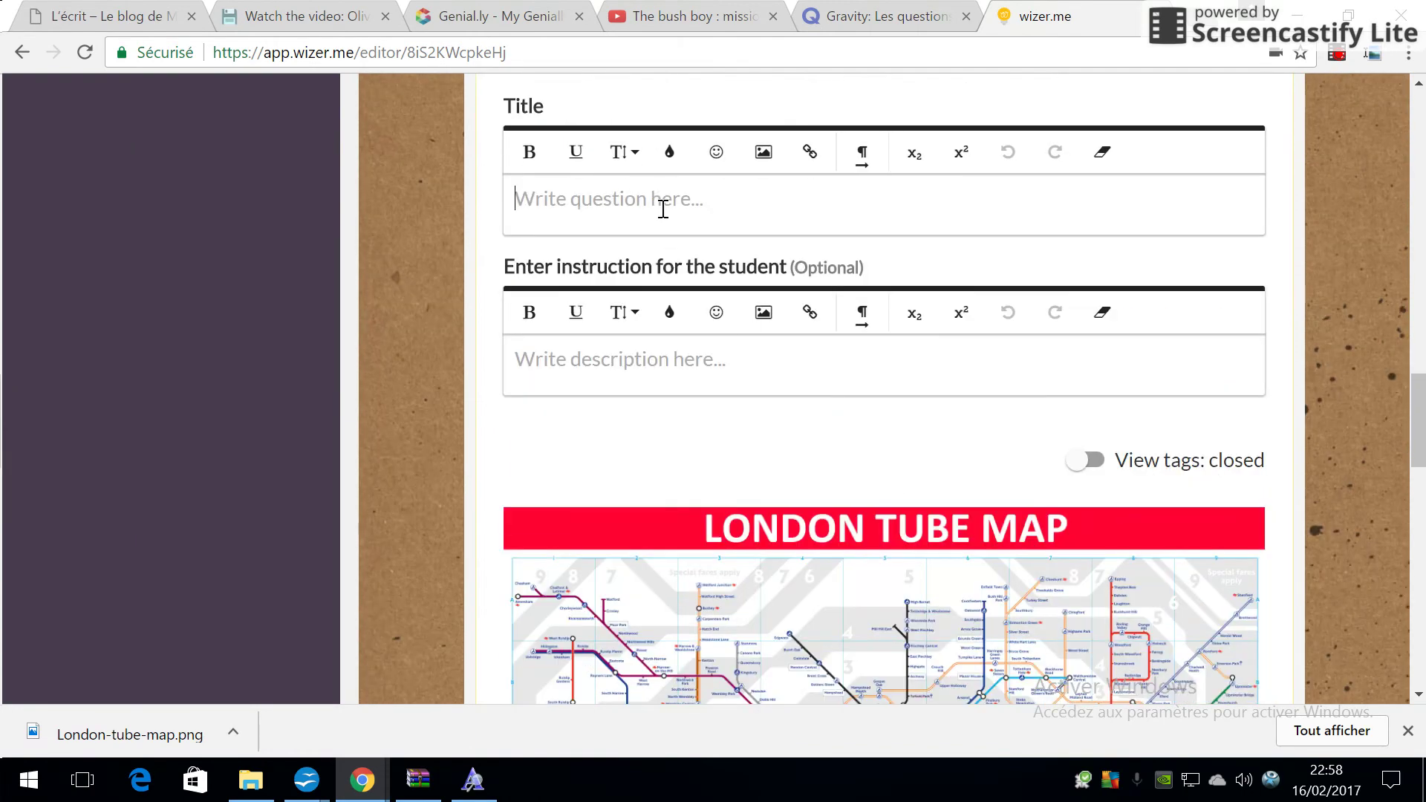
type("C")
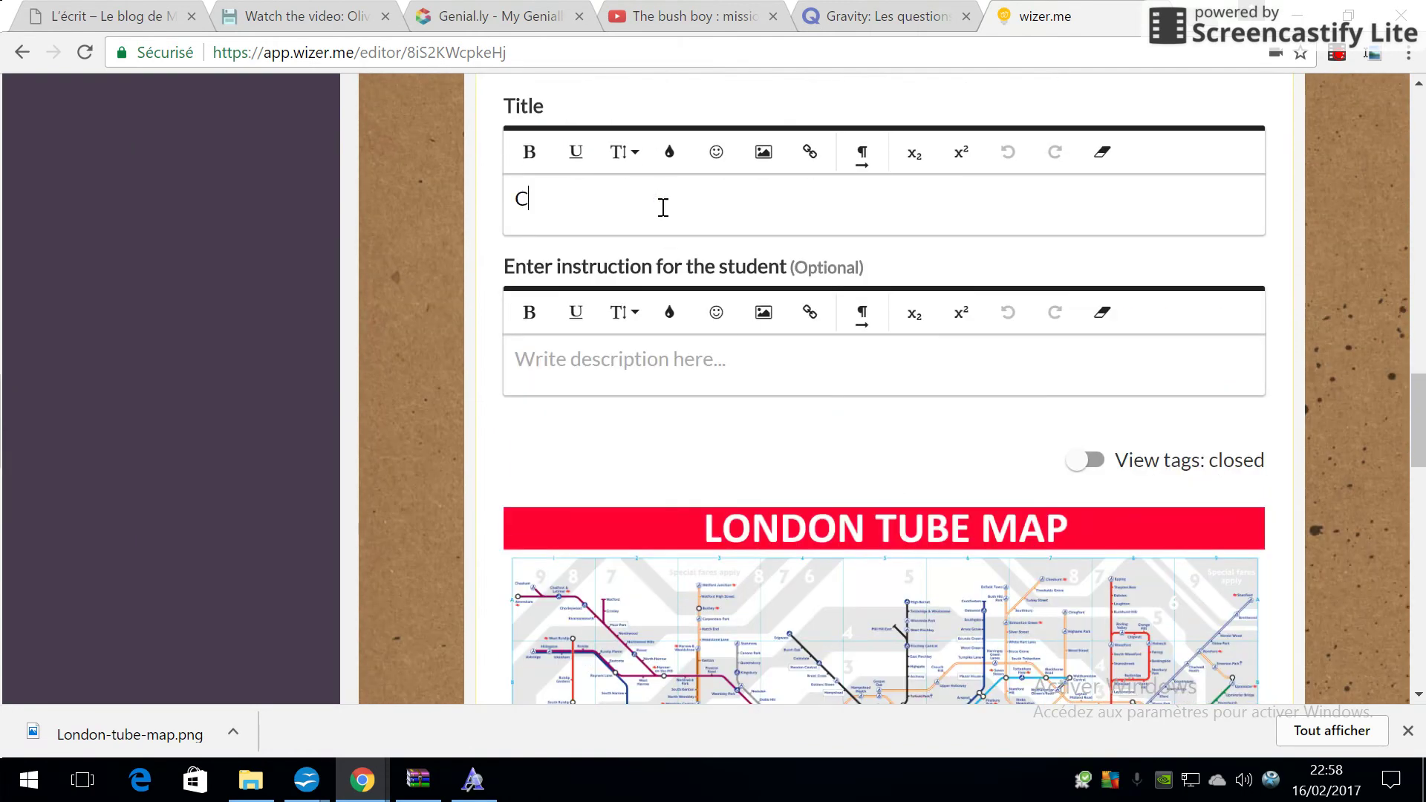
type("arte du métro de Londres")
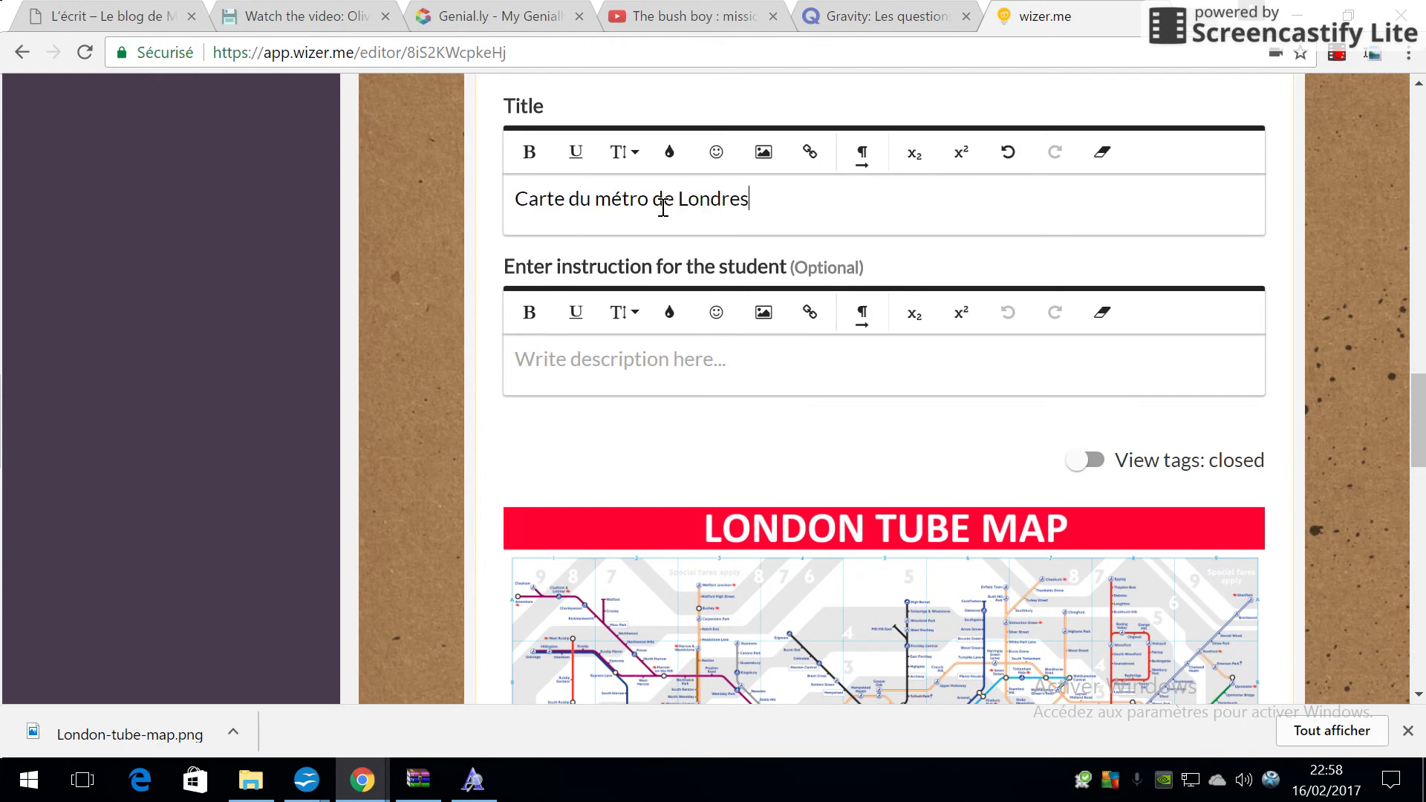
Tag two points near the middle of the tube map with the answers "essai un" and "essai deux", and finish the task.
scroll(723, 408, "down", 5)
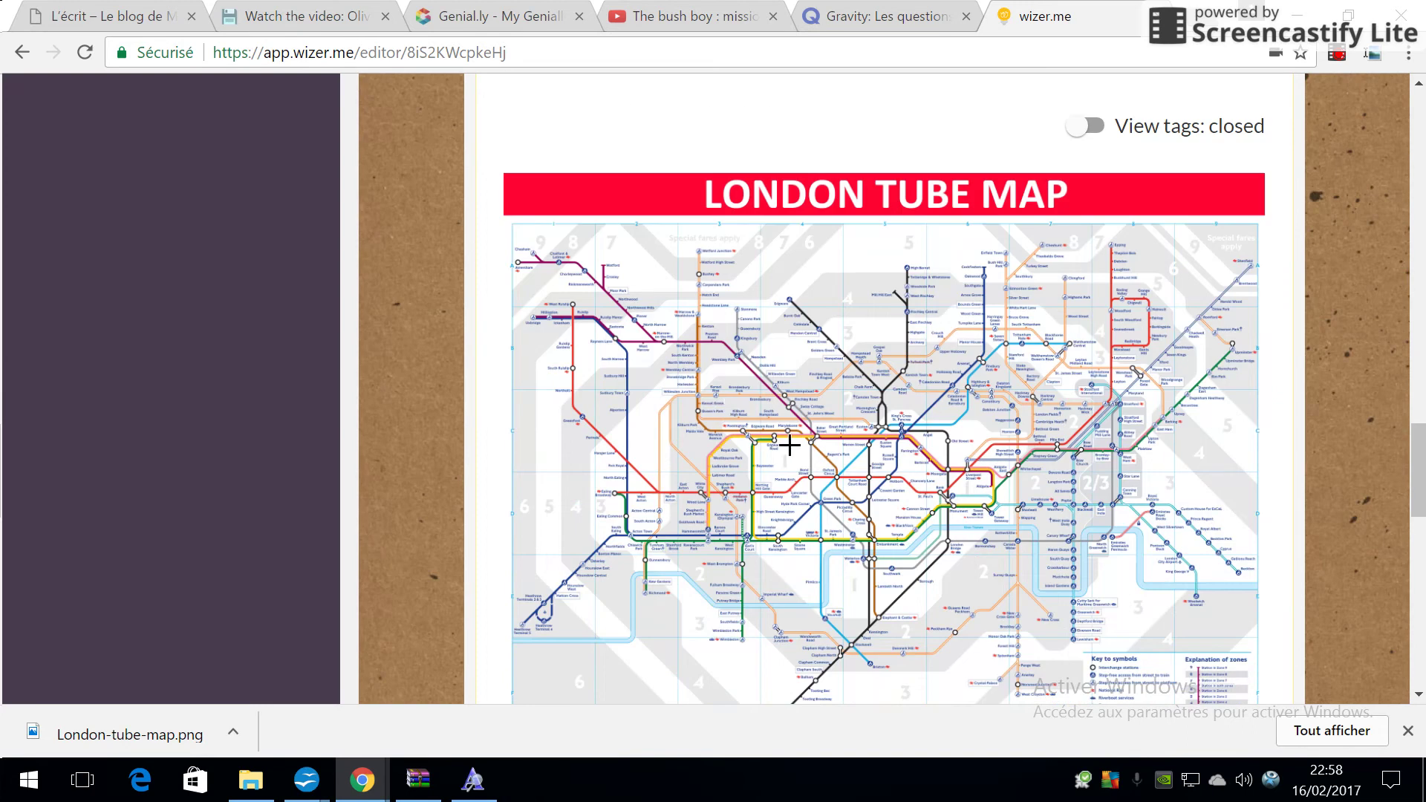
left_click(813, 439)
type("essai un")
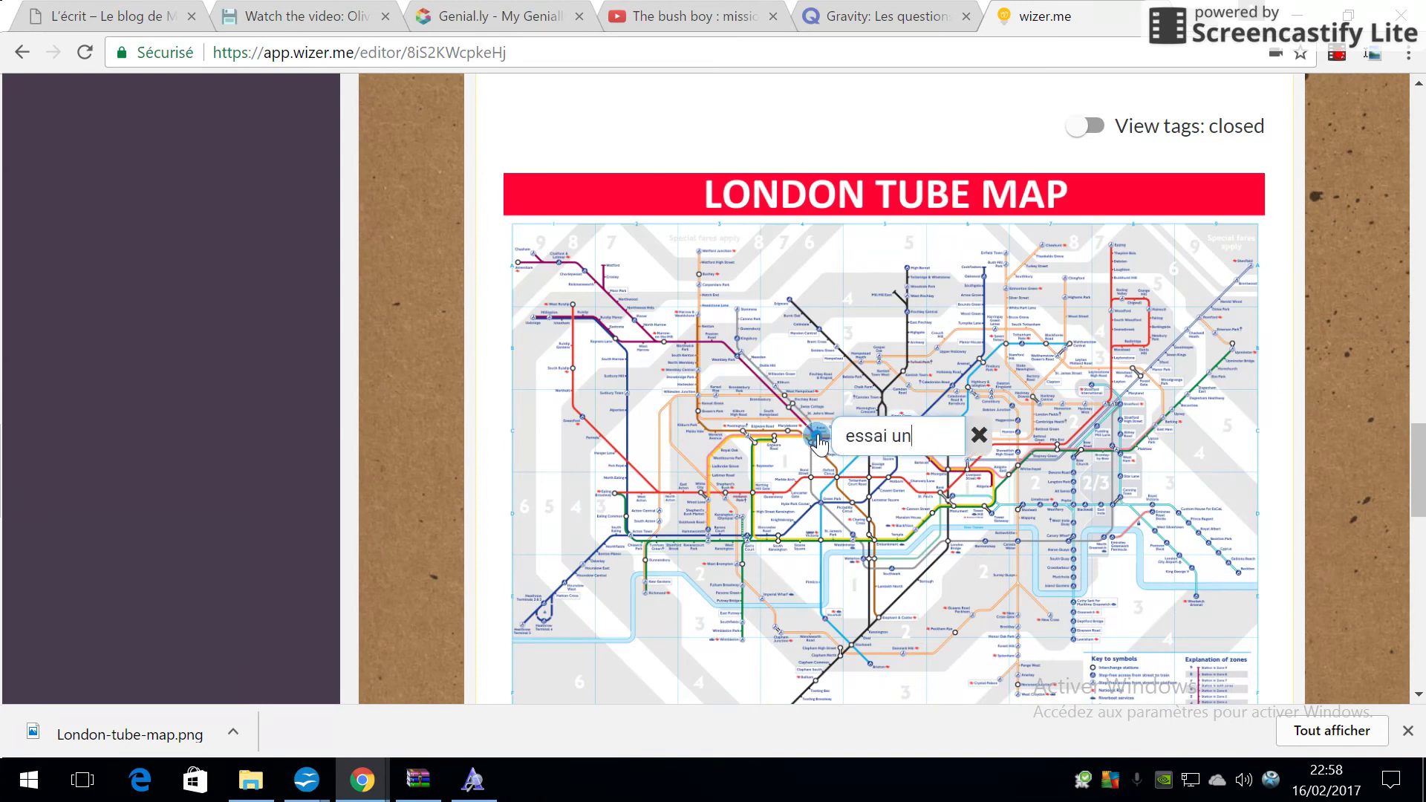
left_click(909, 535)
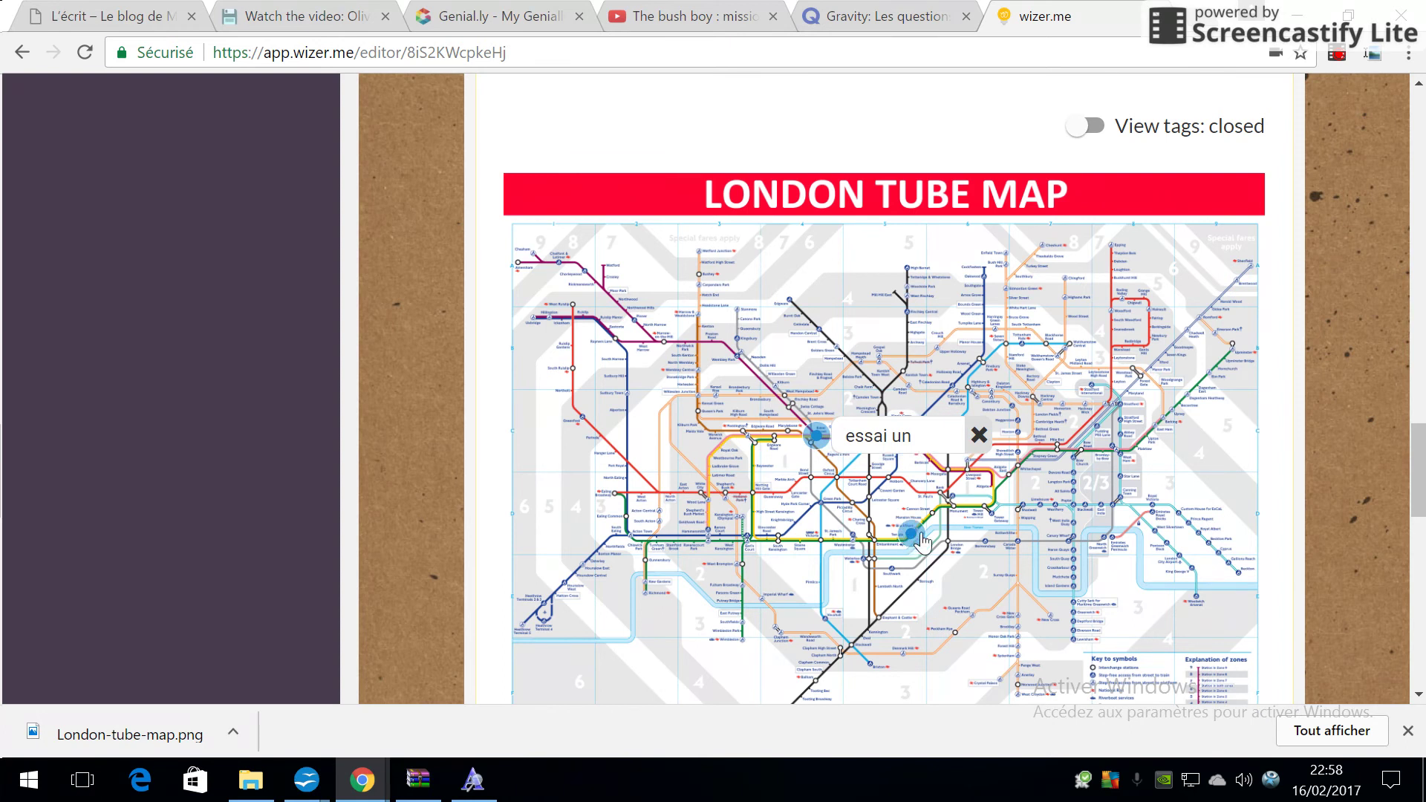
type("essai deux")
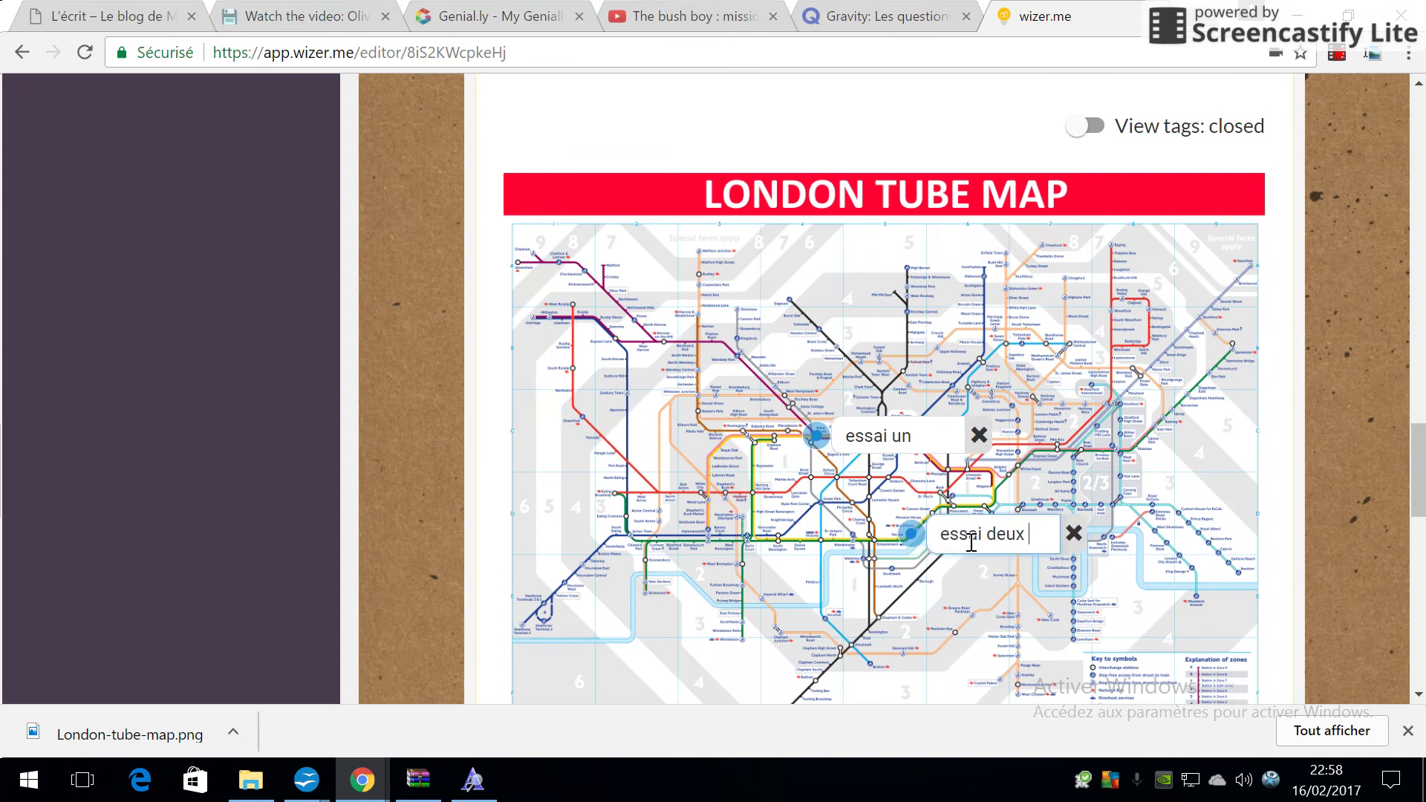
scroll(1058, 566, "down", 3)
left_click(1181, 589)
Save the "Fiche d'activités" worksheet with its new map question.
scroll(1226, 537, "down", 5)
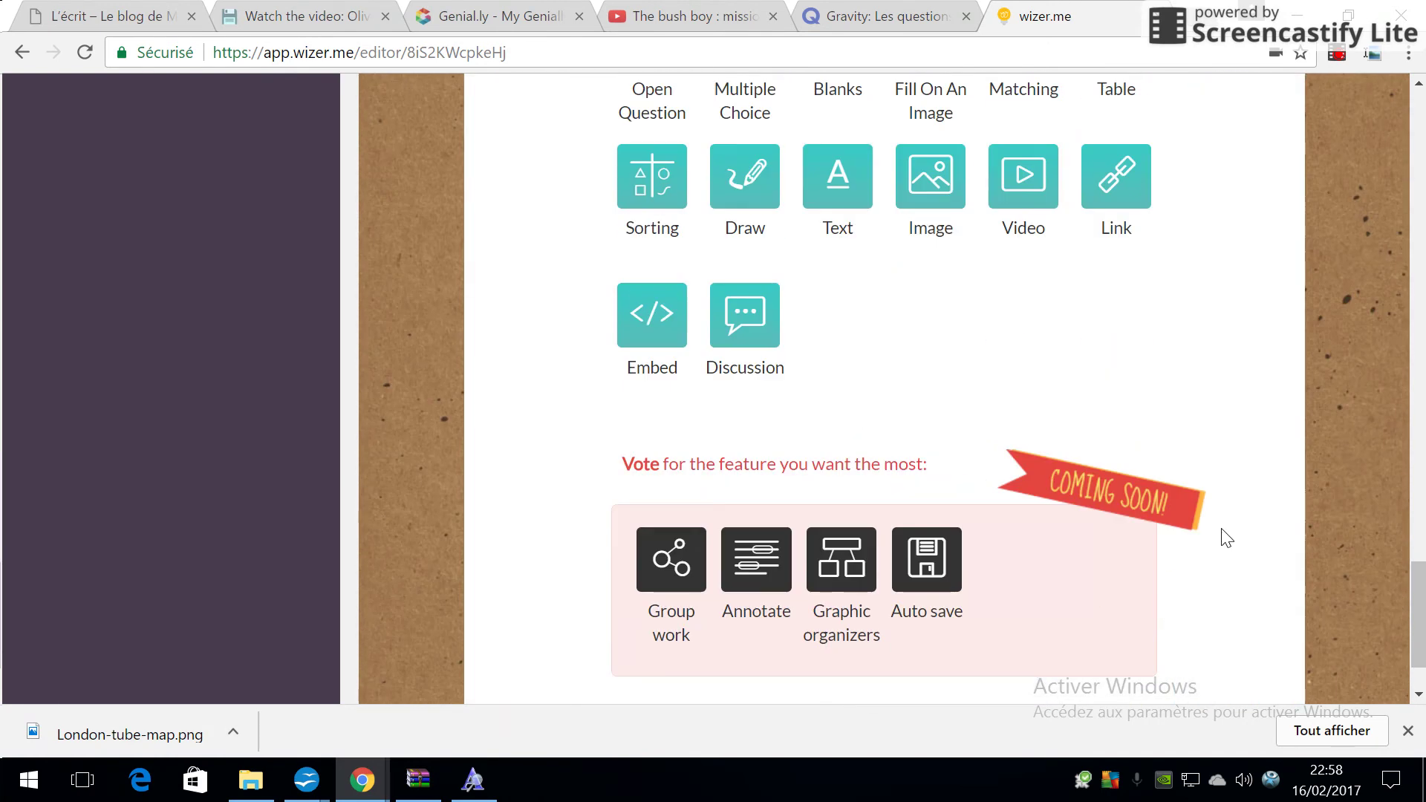
scroll(1224, 536, "up", 15)
scroll(1225, 537, "up", 10)
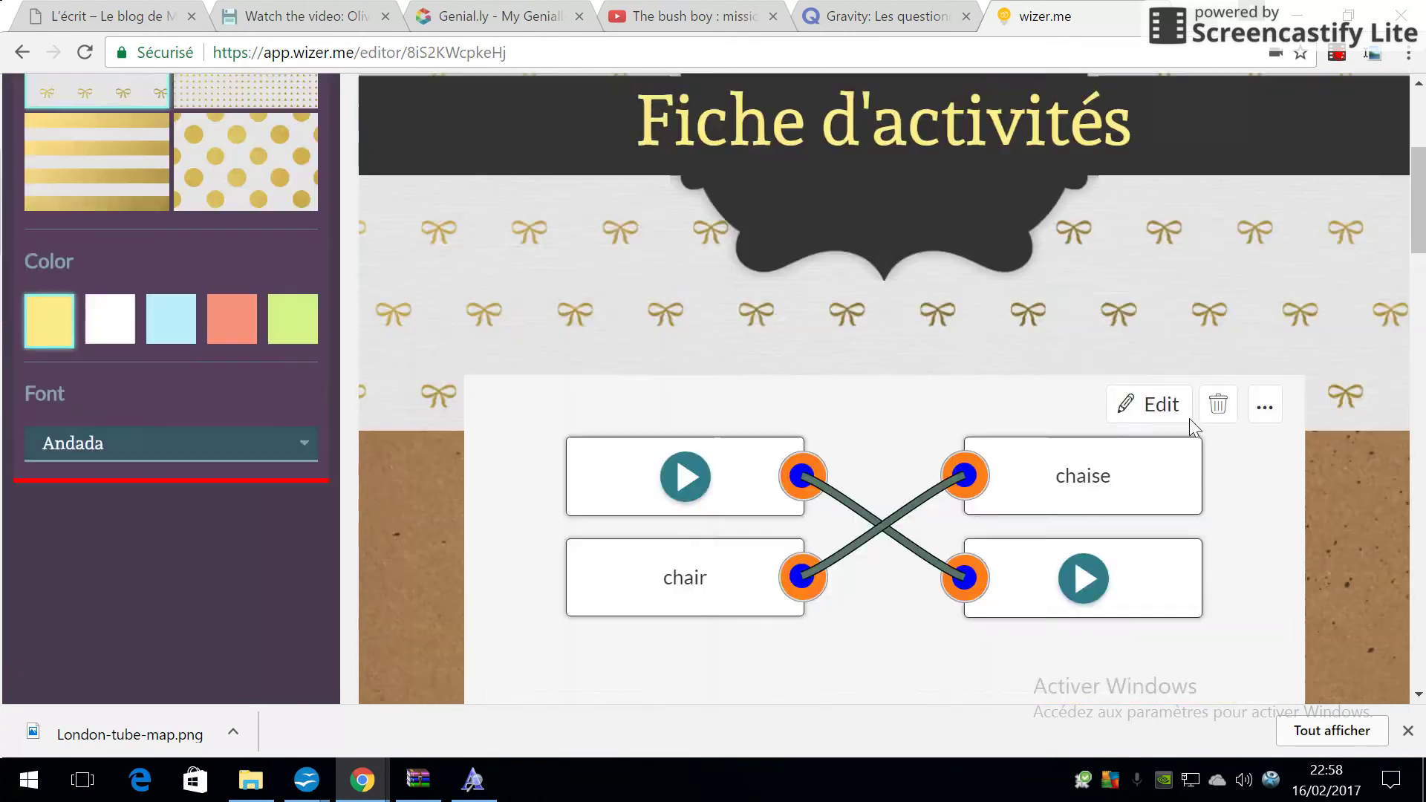
left_click(1203, 178)
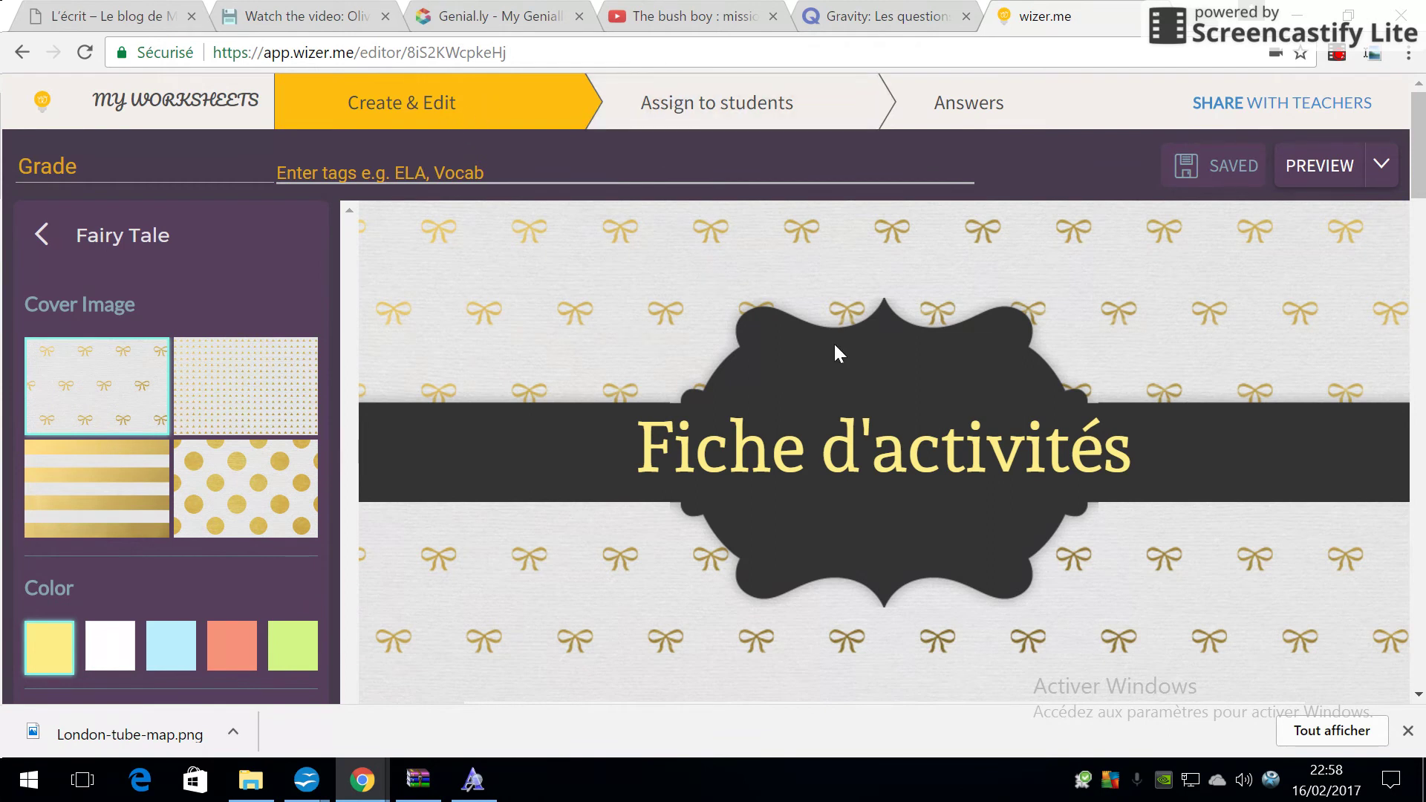
Check the saved map question, and create a student assignment for the worksheet named "fiche".
scroll(1274, 357, "down", 15)
scroll(1272, 365, "down", 6)
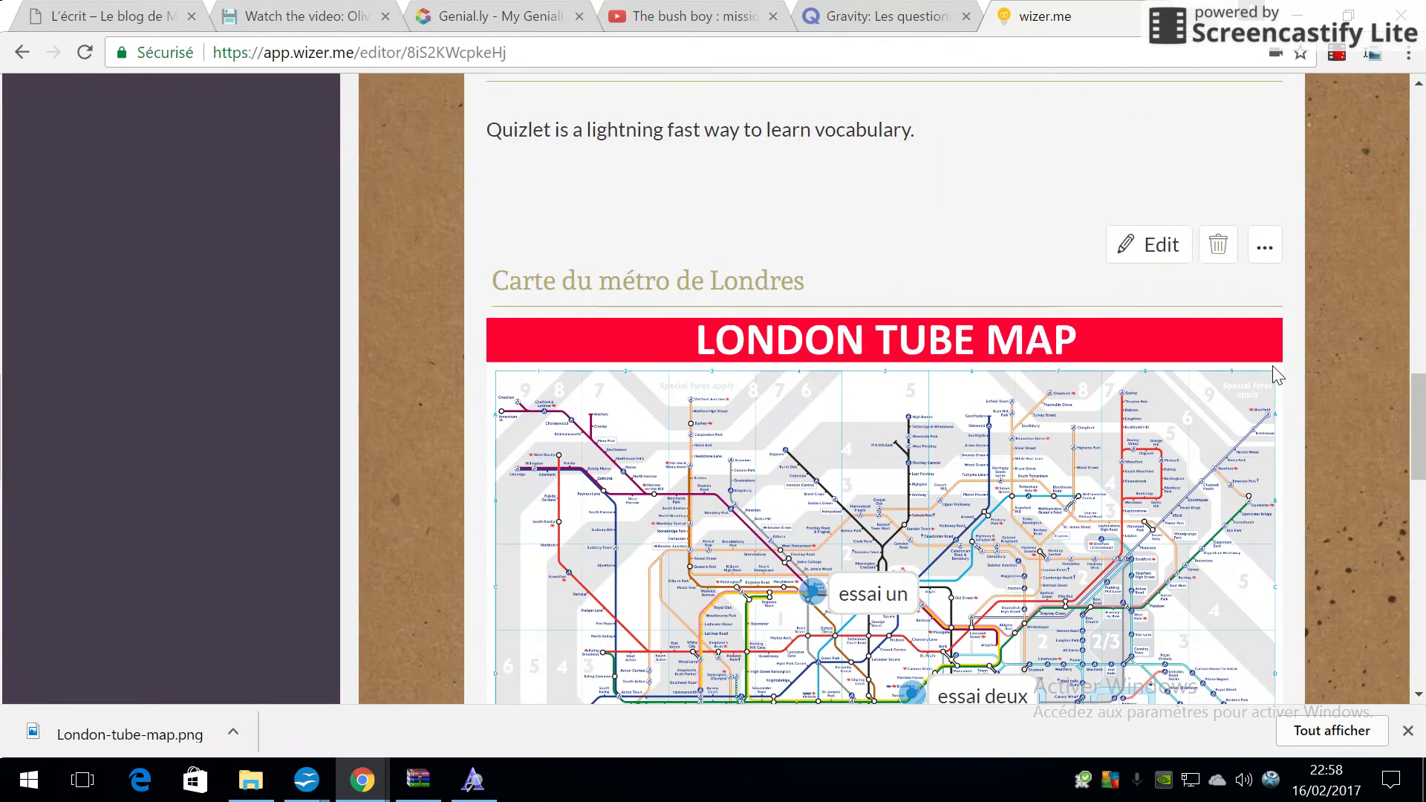
scroll(1271, 376, "up", 5)
scroll(1270, 377, "up", 15)
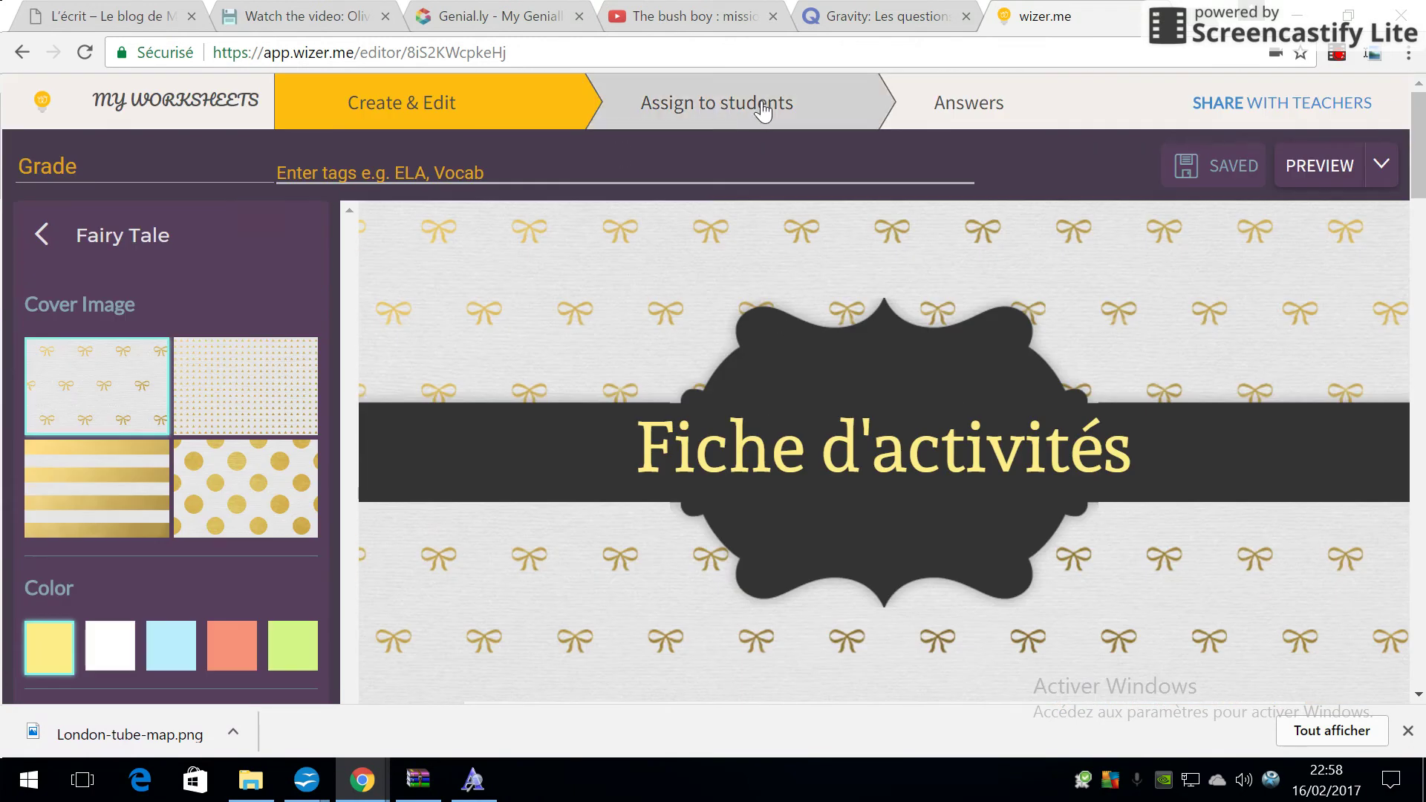
left_click(763, 111)
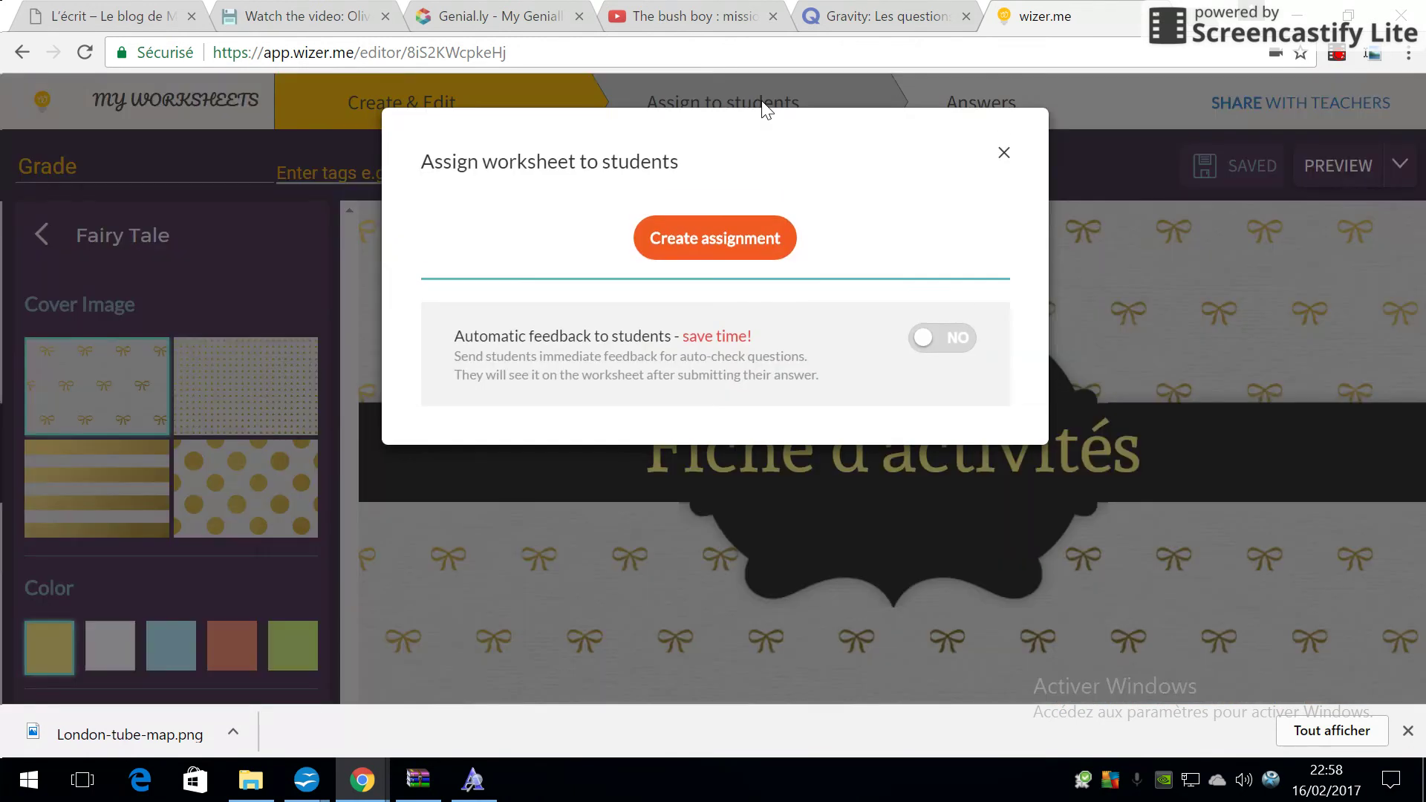
left_click(718, 245)
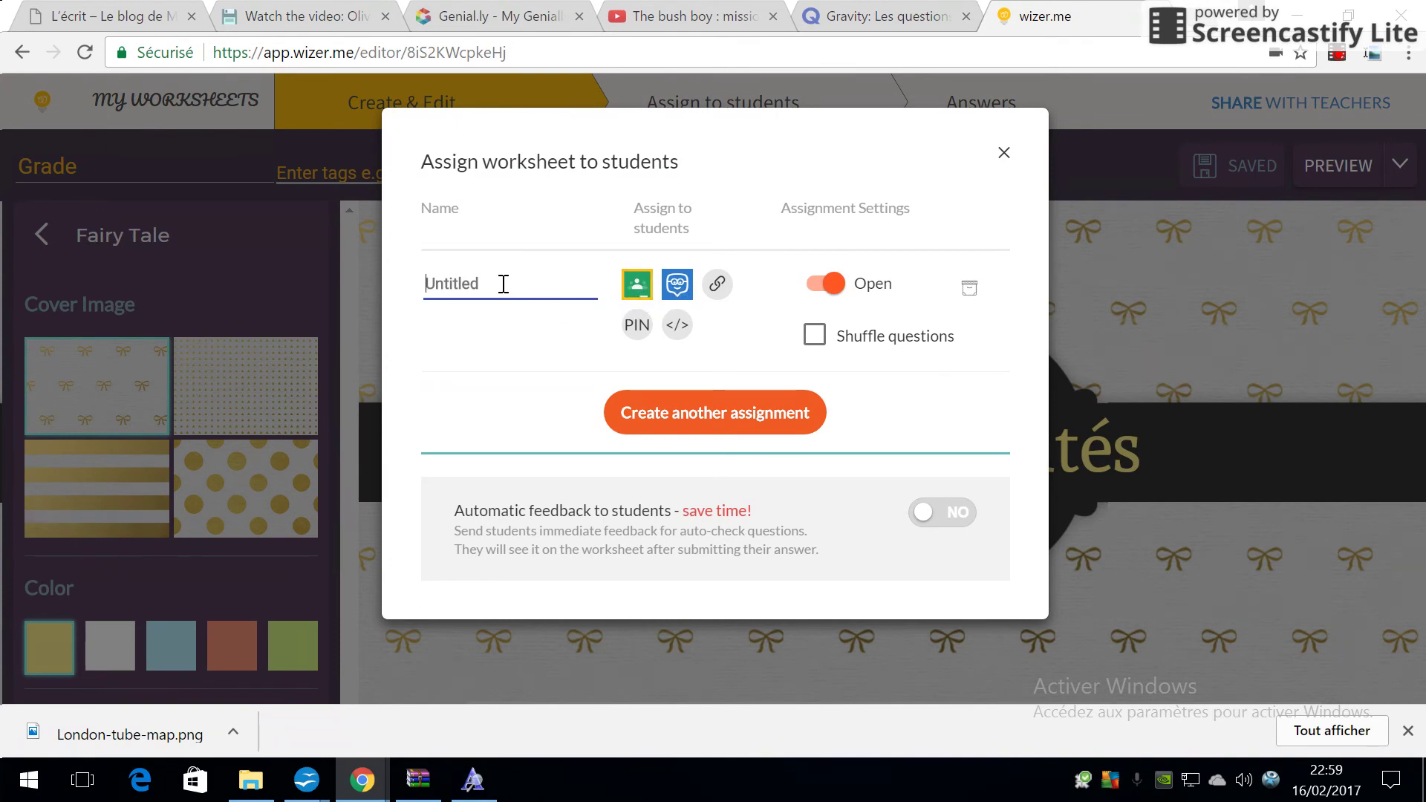
type("fiche")
Display the student link of the "fiche" assignment, and turn on question shuffling before closing the assignment settings.
left_click(717, 285)
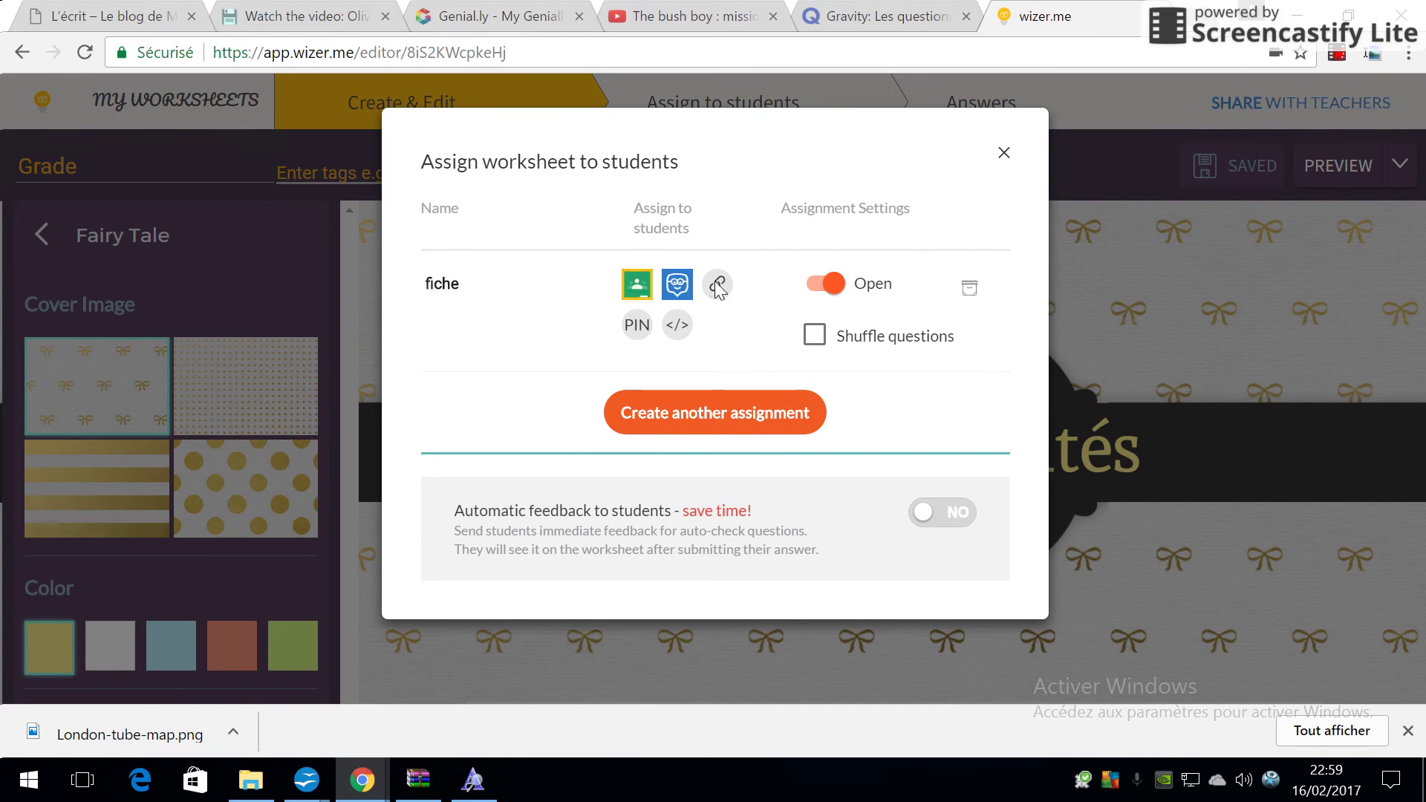
left_click(680, 394)
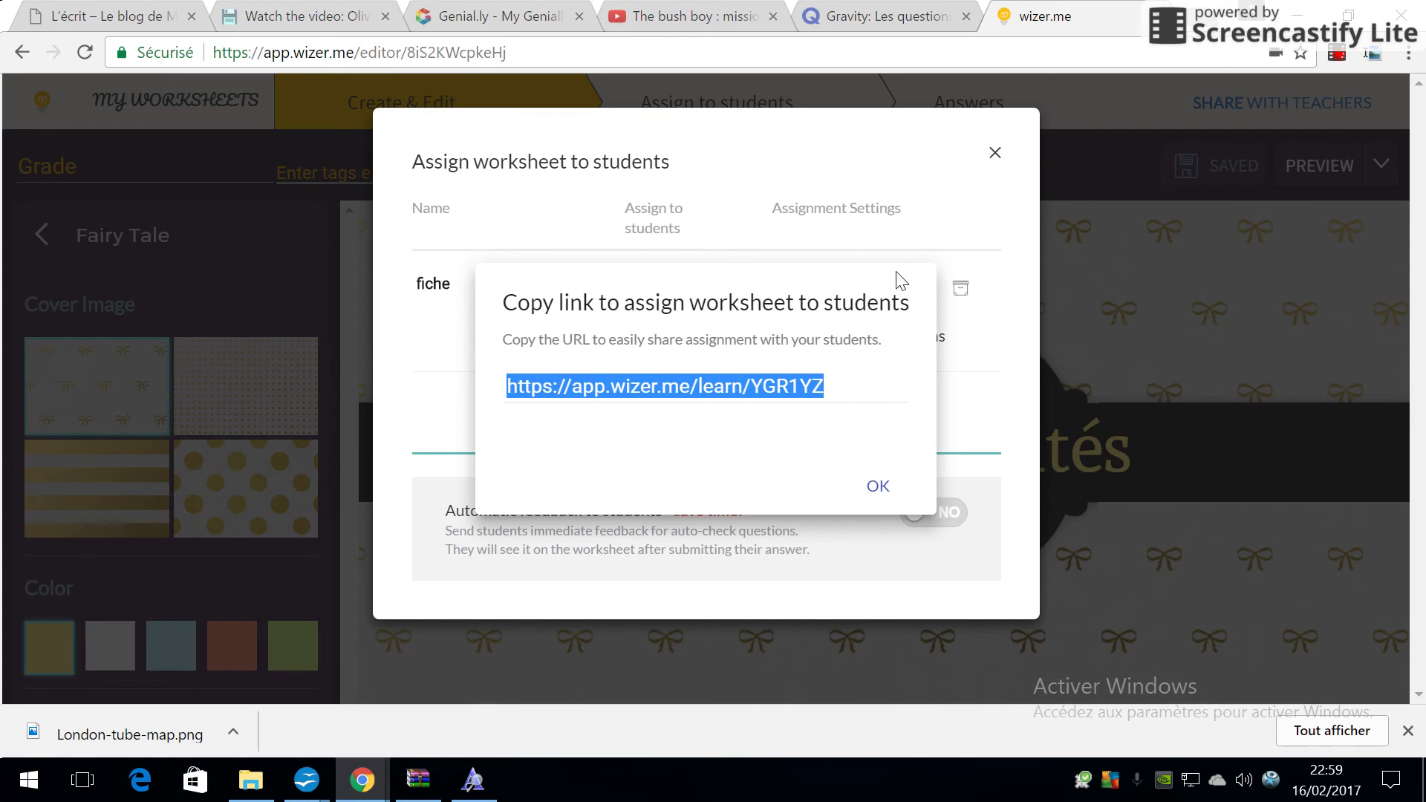
left_click(878, 487)
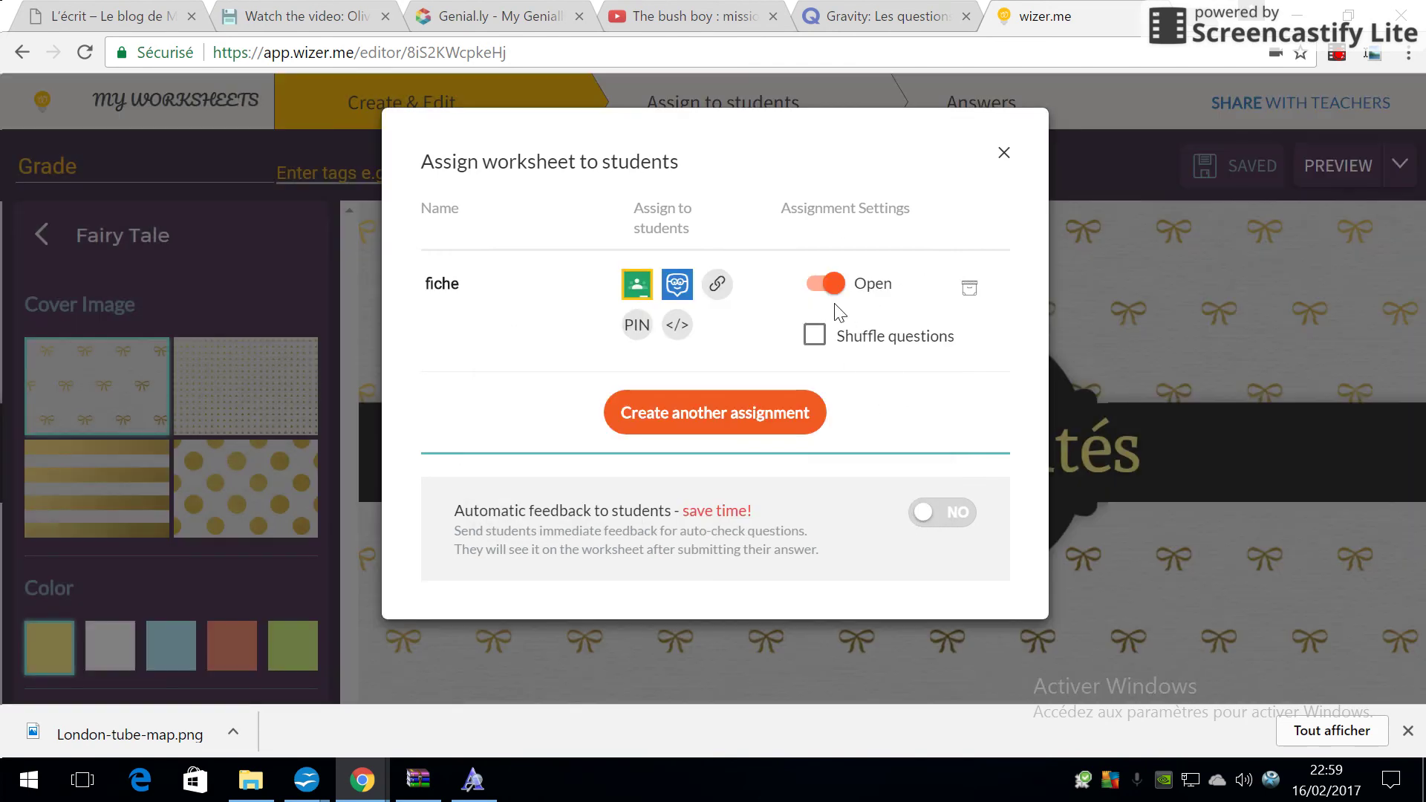
left_click(812, 339)
left_click(1004, 152)
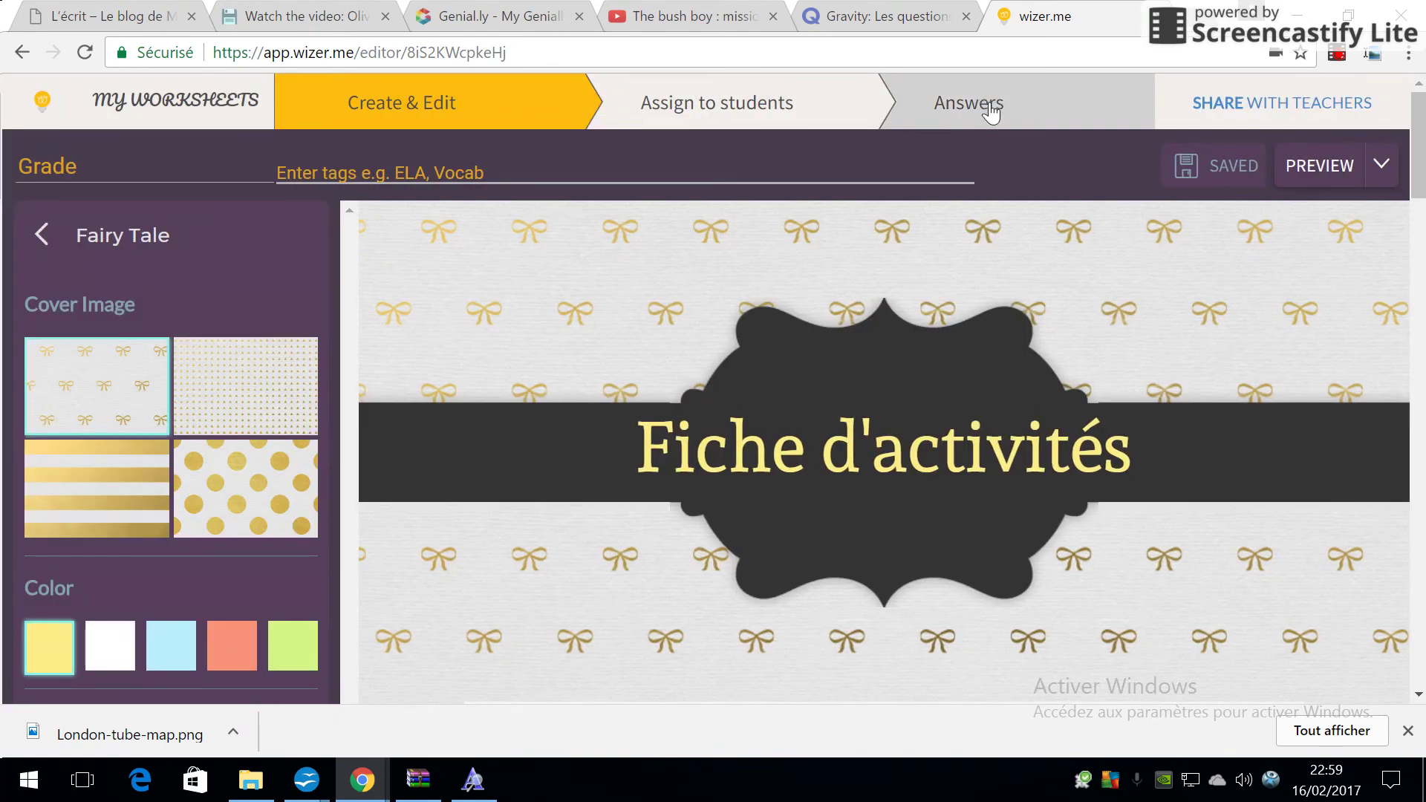
View the student answers page for the "fiche" assignment, and return to the My Worksheets overview to examine the listed worksheets.
left_click(991, 108)
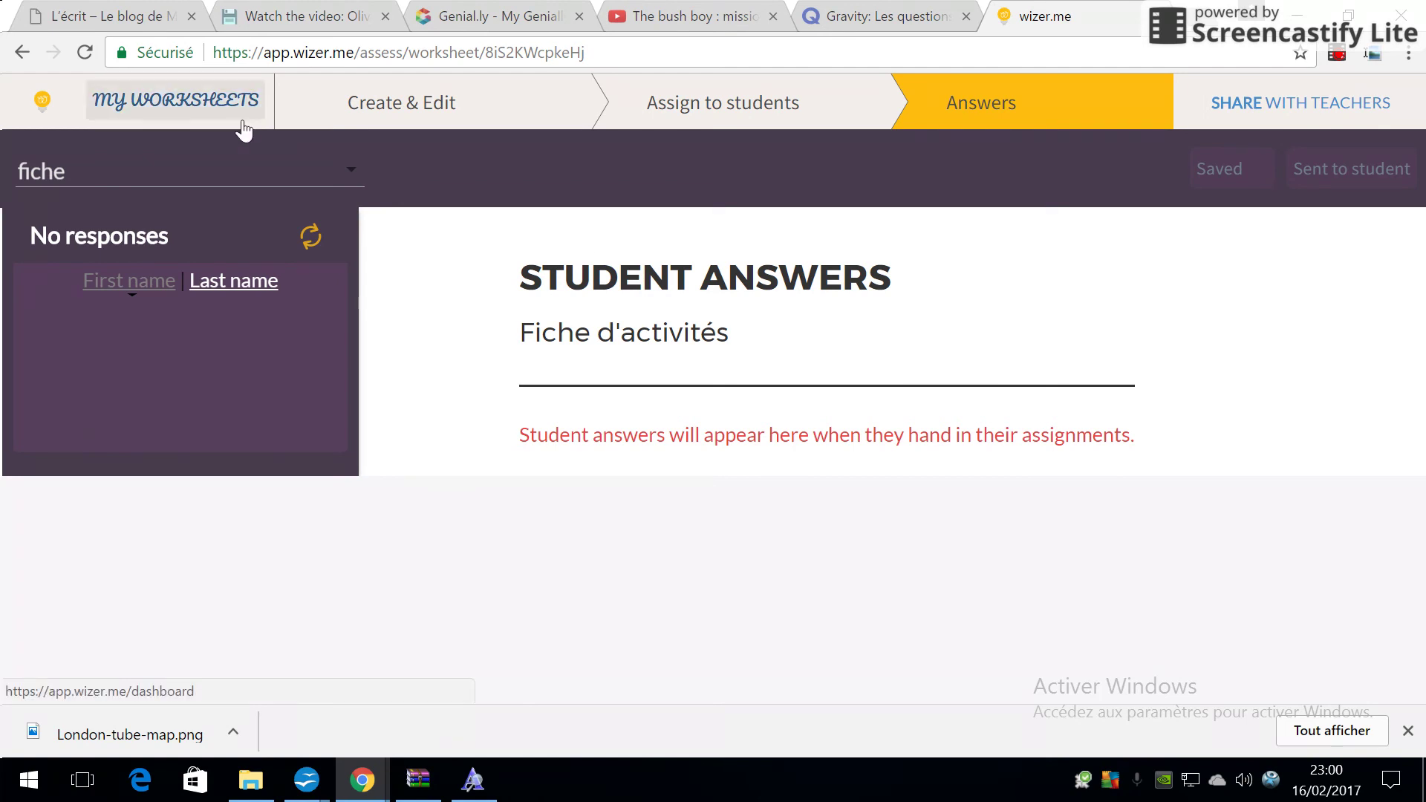
left_click(211, 100)
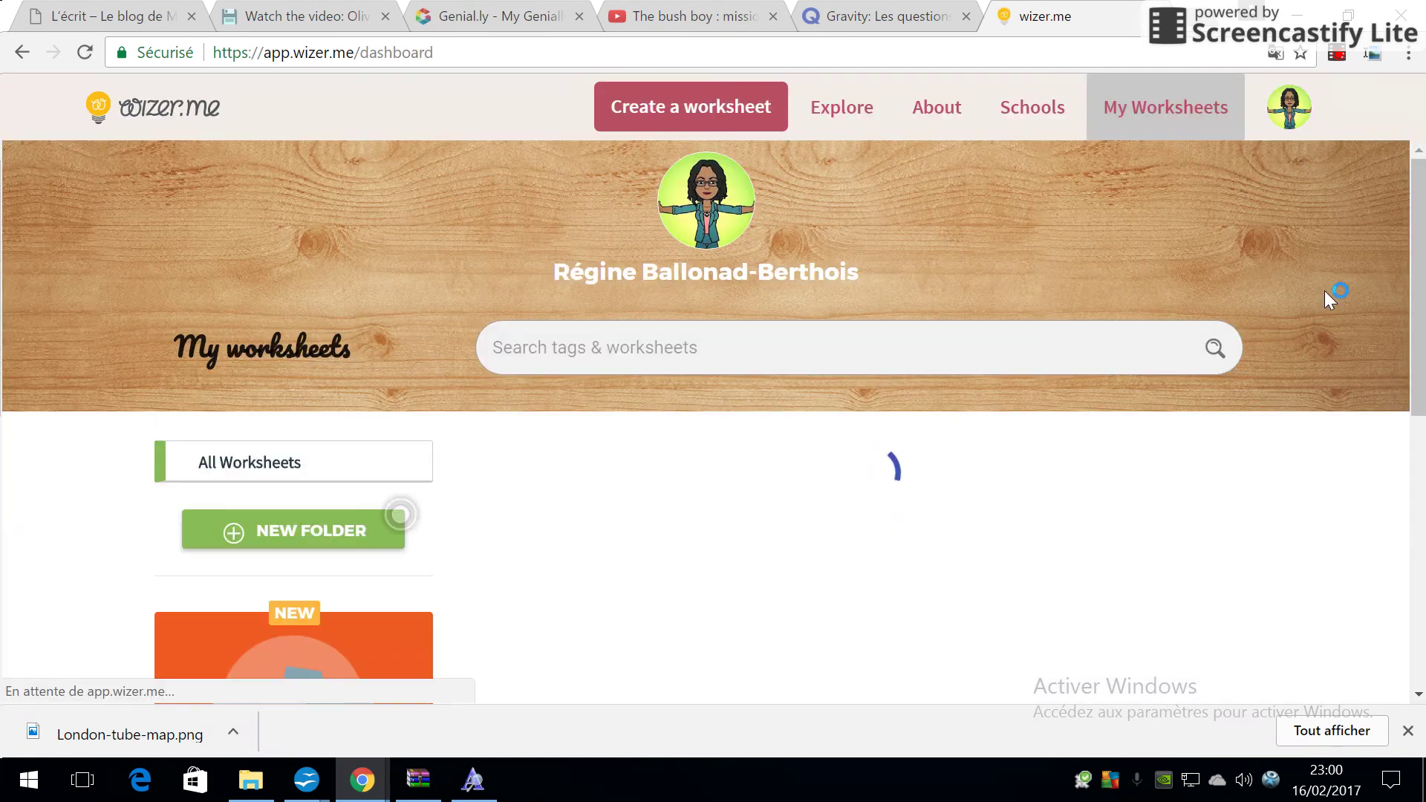
scroll(1114, 319, "down", 6)
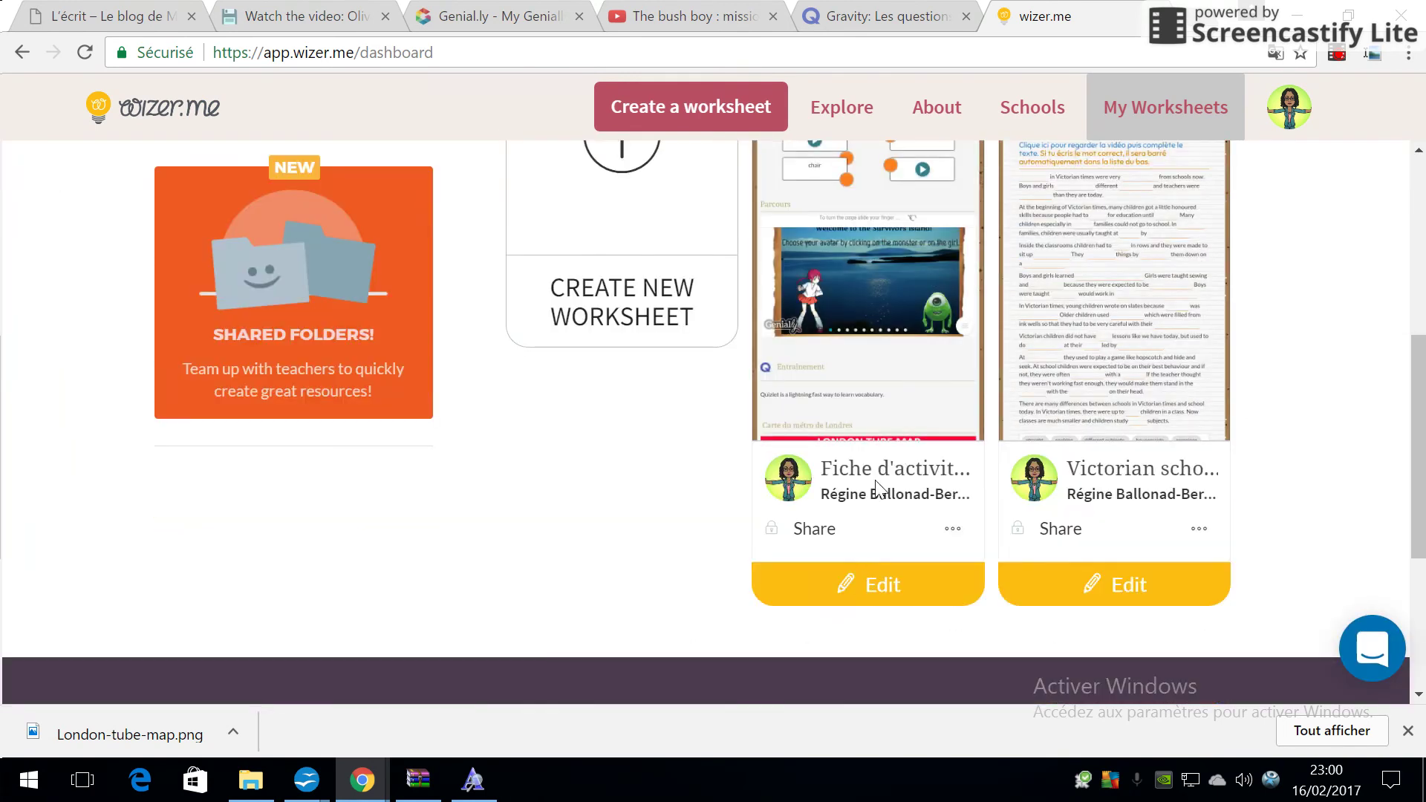
scroll(877, 483, "up", 3)
scroll(875, 481, "up", 2)
scroll(865, 550, "down", 7)
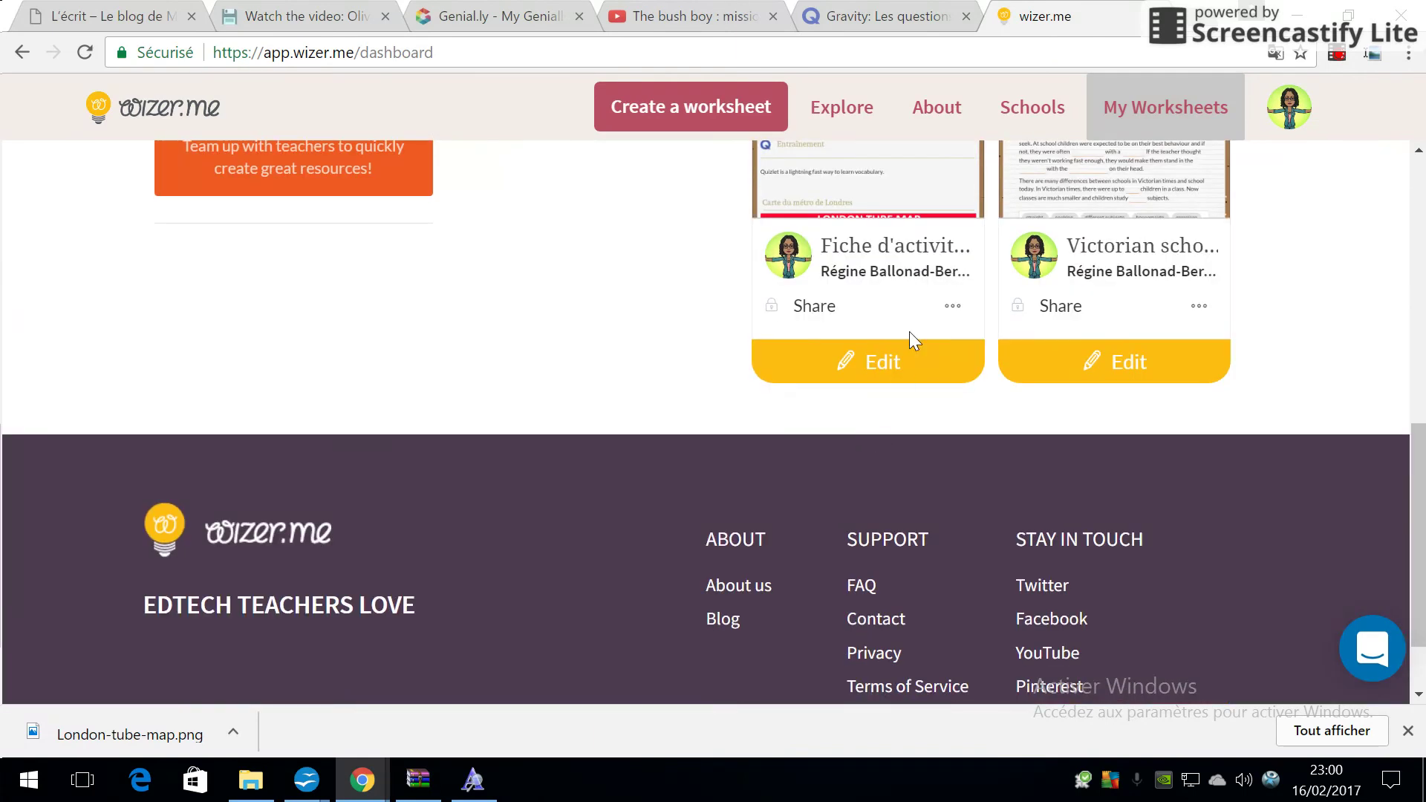
Turn on automatic feedback for the "Fiche d'activités" worksheet from the worksheet overview.
left_click(953, 306)
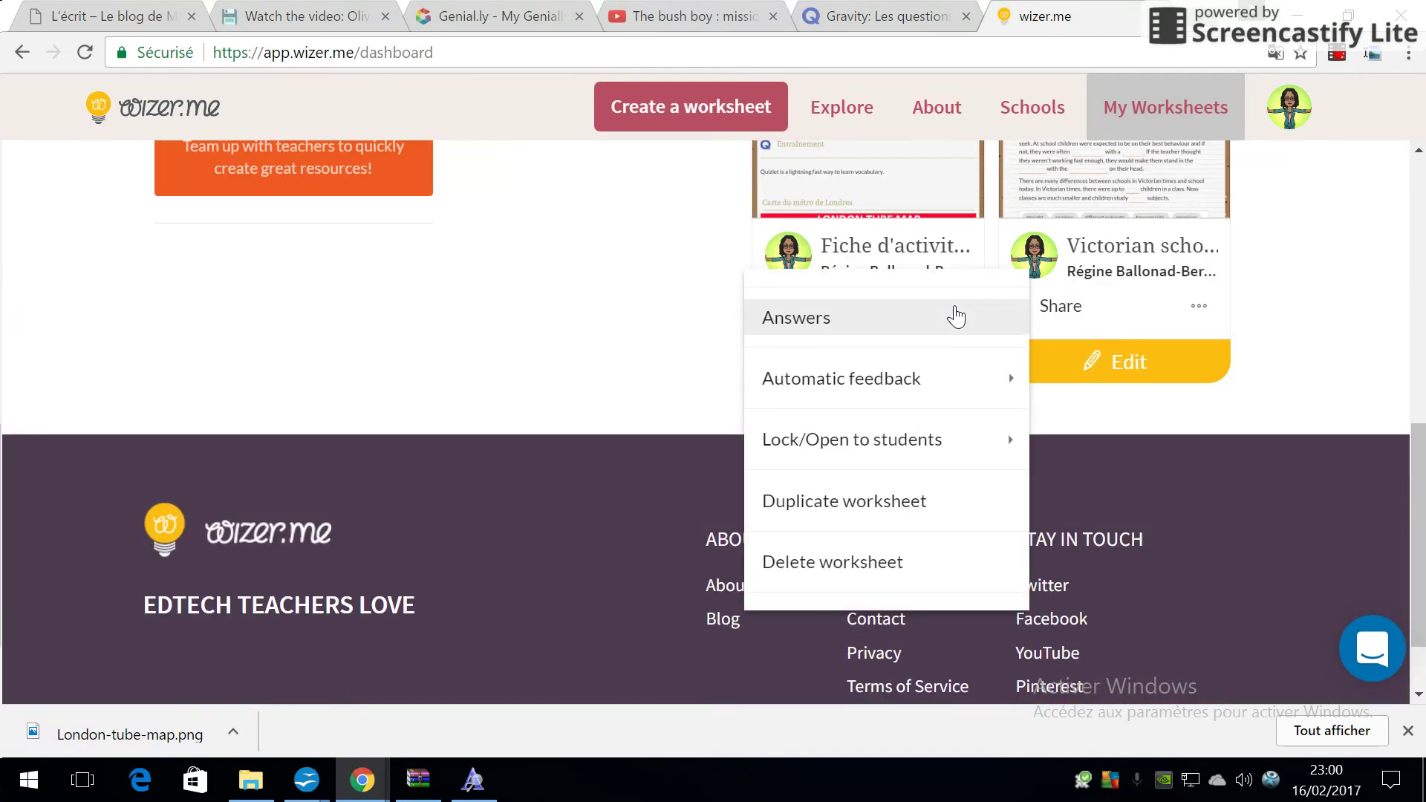
left_click(901, 380)
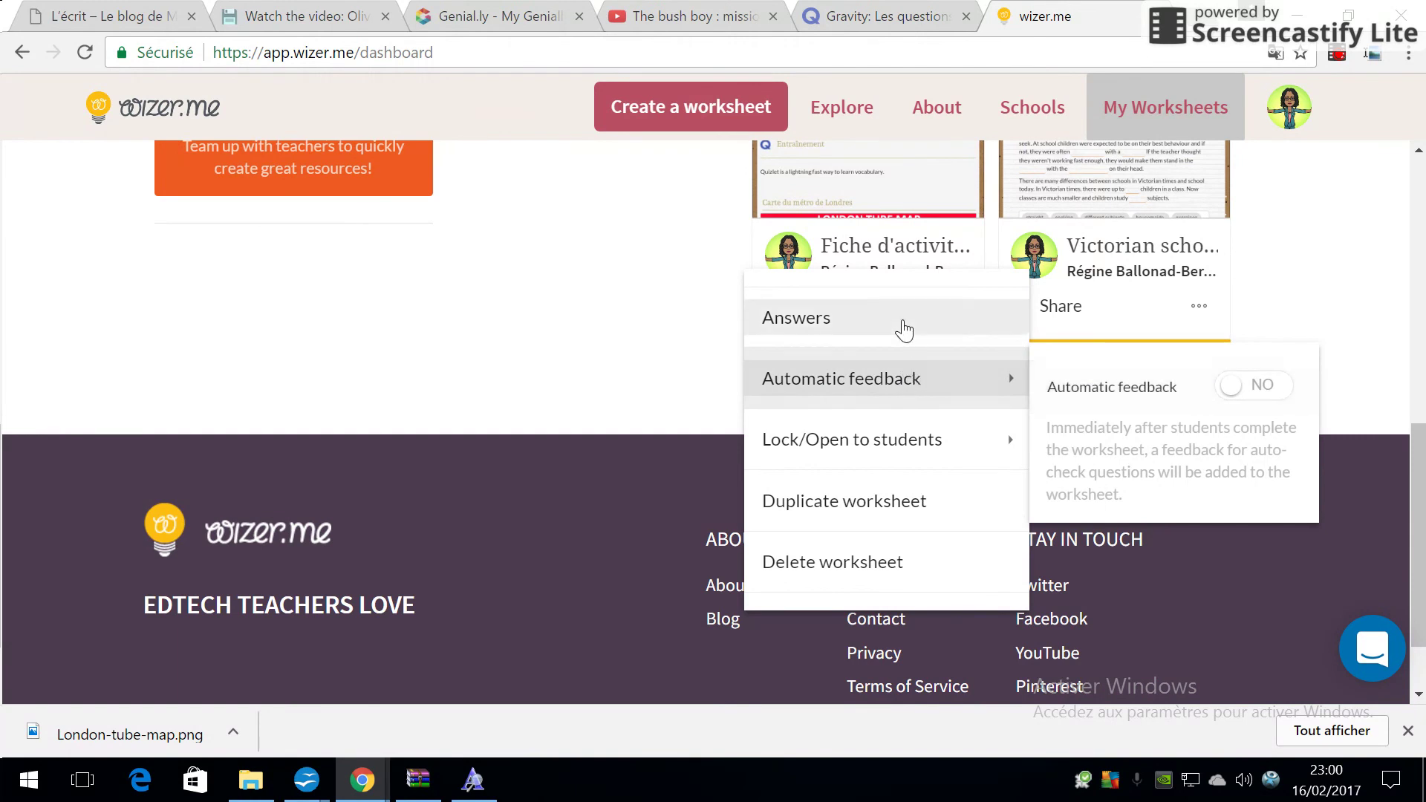
mouse_move(899, 403)
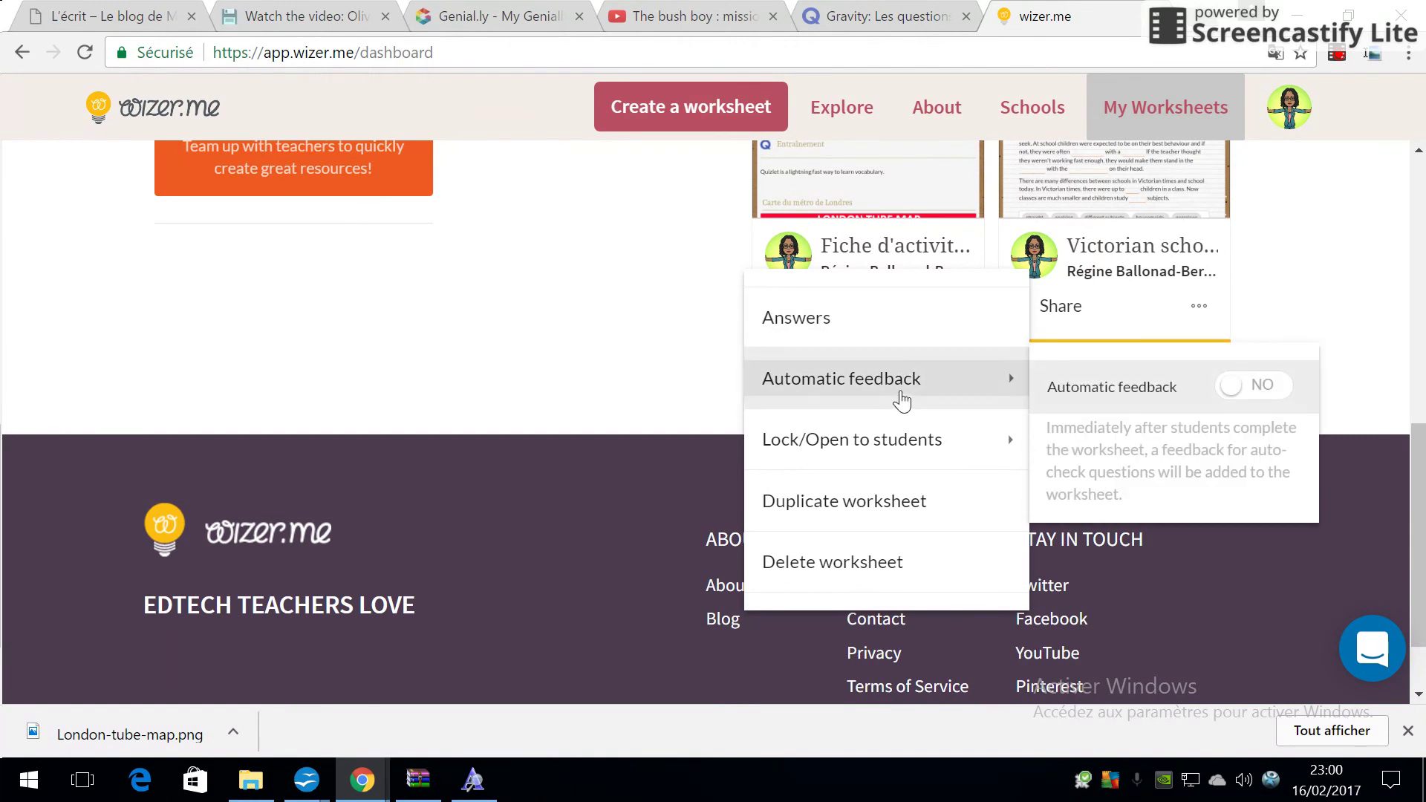
left_click(1260, 387)
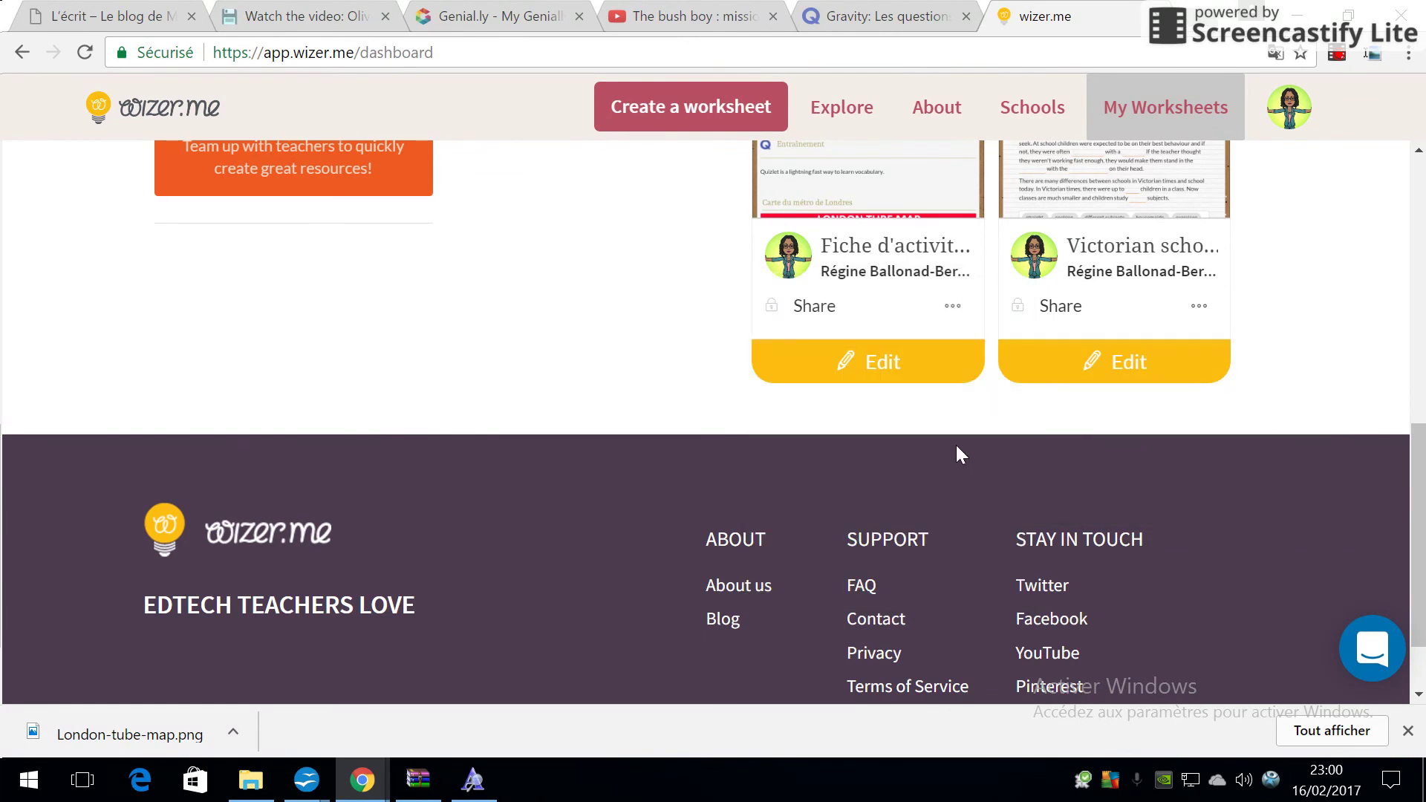
Examine the duplicate and delete options of the "Fiche d'activités" worksheet, and show its sharing options.
scroll(918, 414, "up", 1)
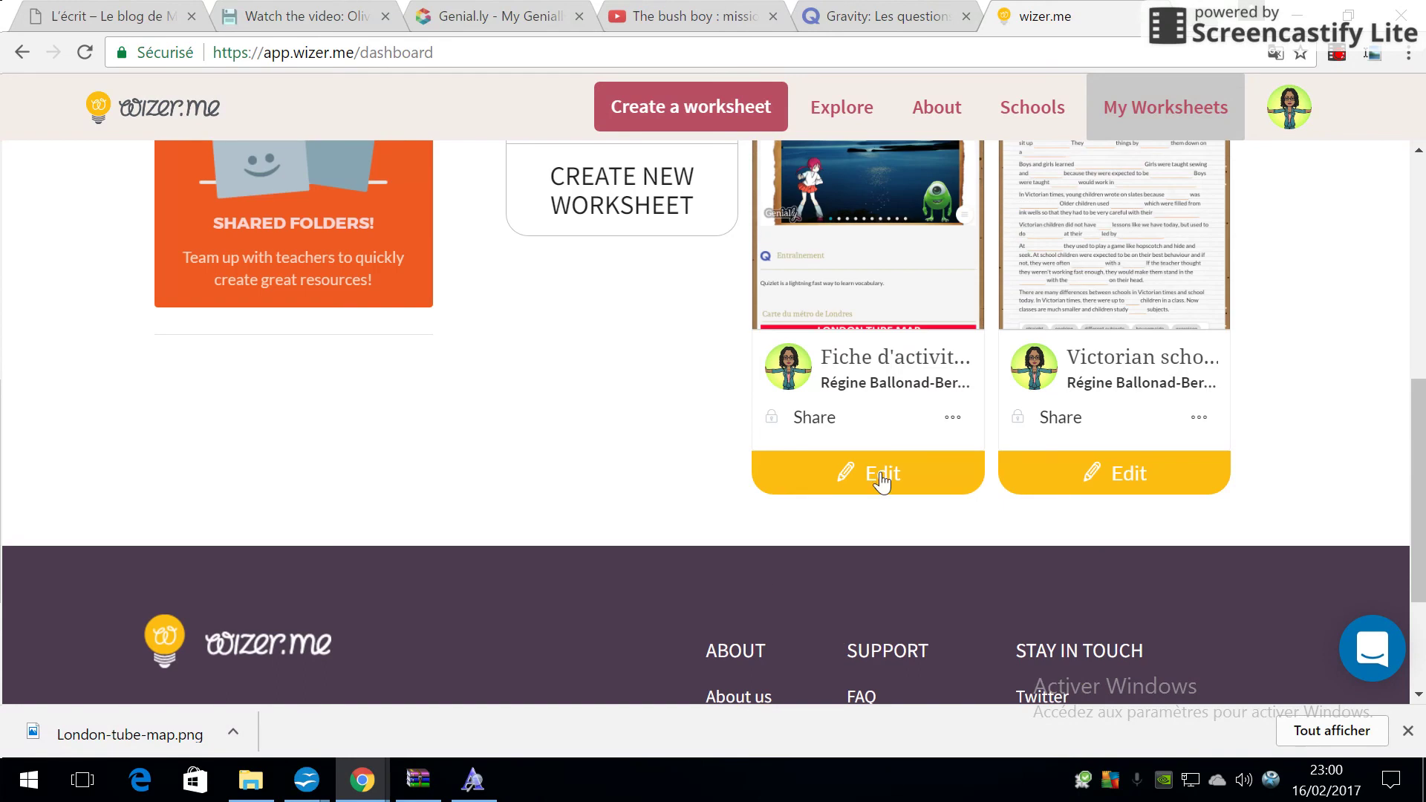
left_click(960, 421)
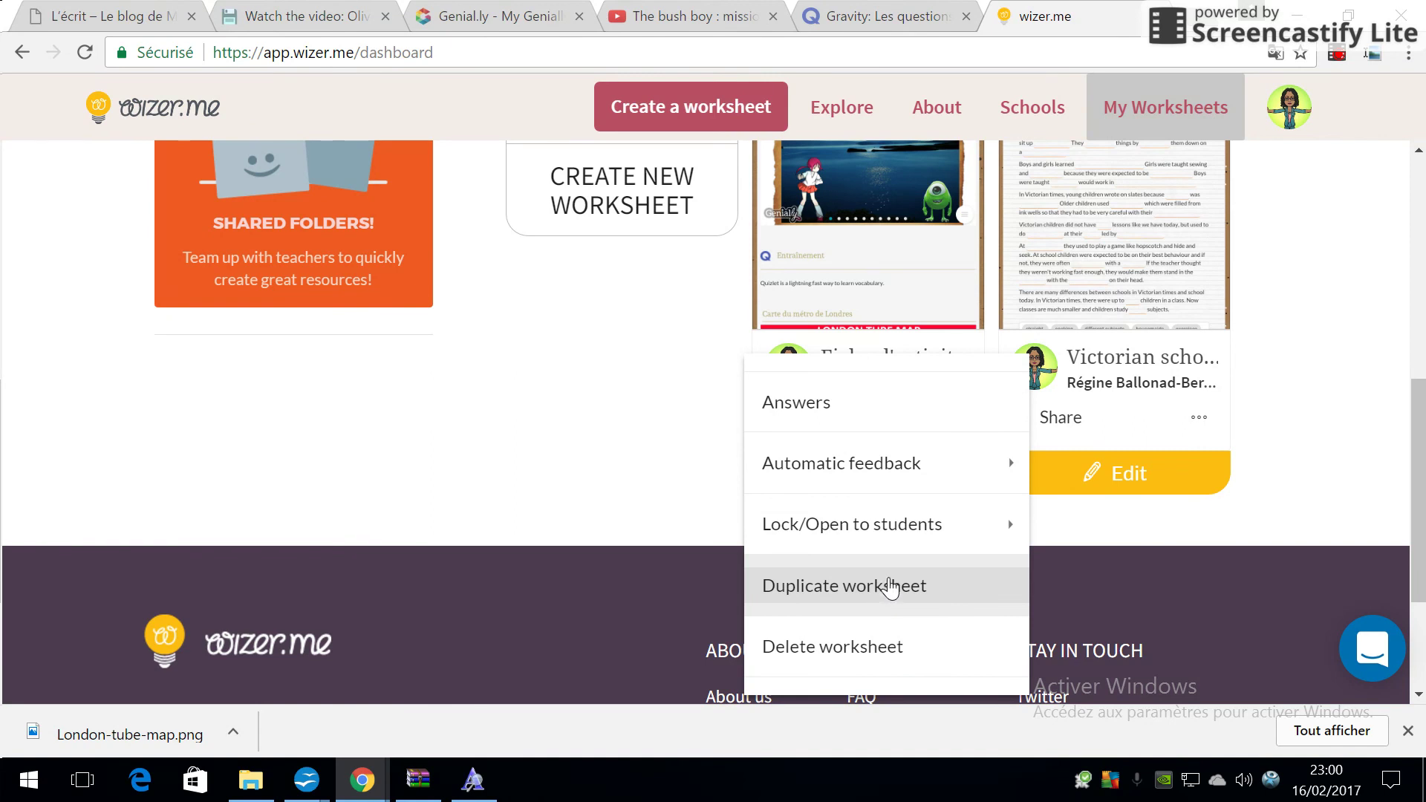
left_click(586, 459)
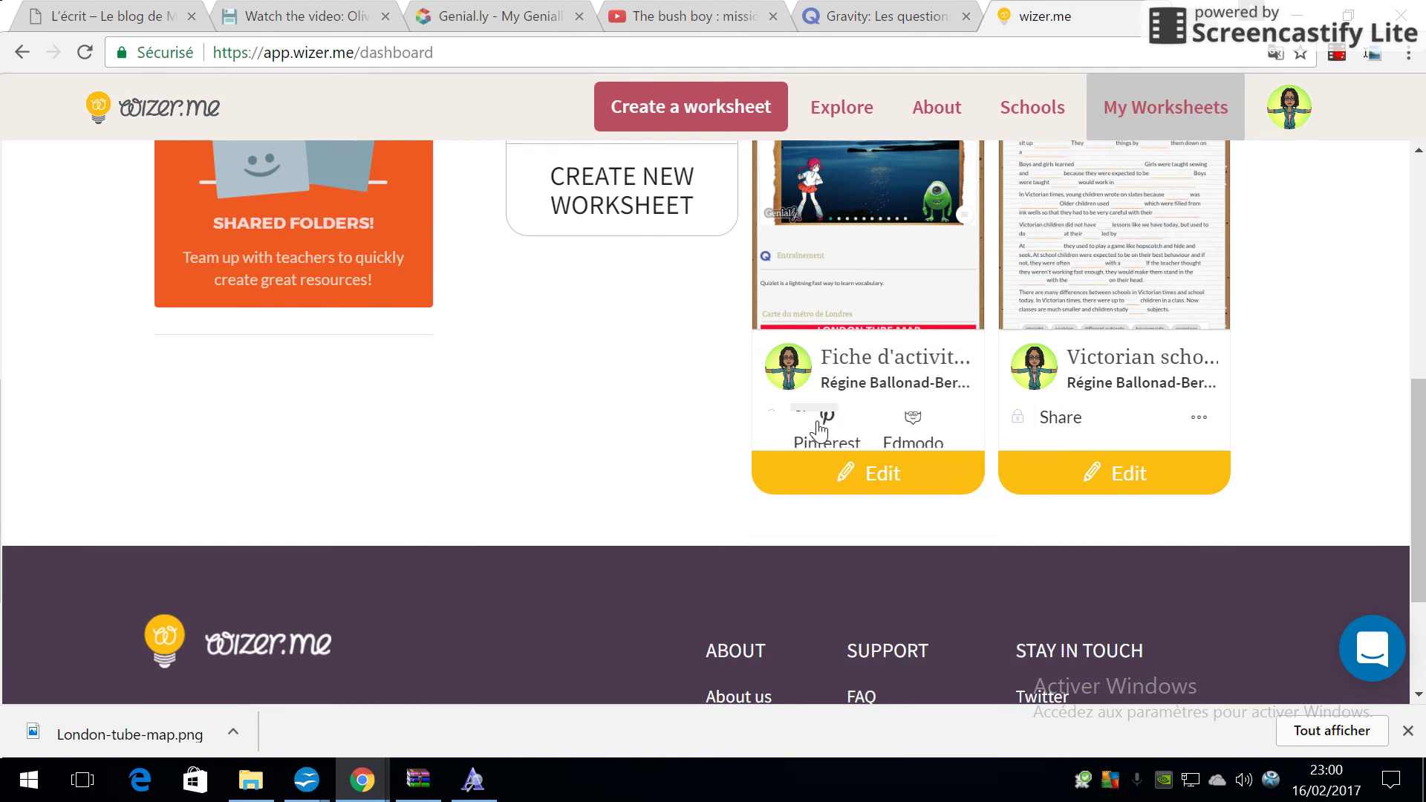
left_click(815, 419)
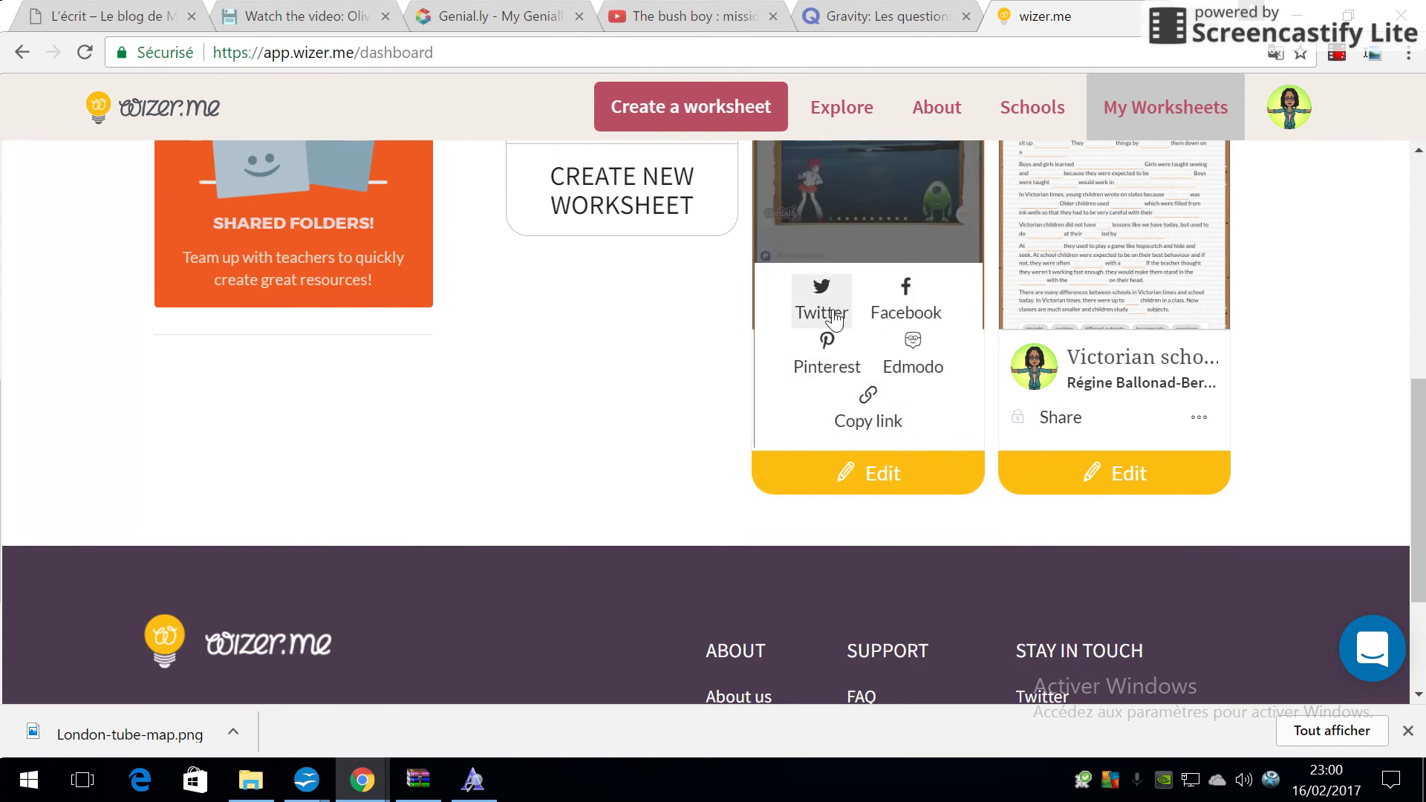
Show the preview link of the "Fiche d'activités" worksheet, open an empty browser tab for it, and copy the link.
left_click(880, 422)
key("ctrl+t")
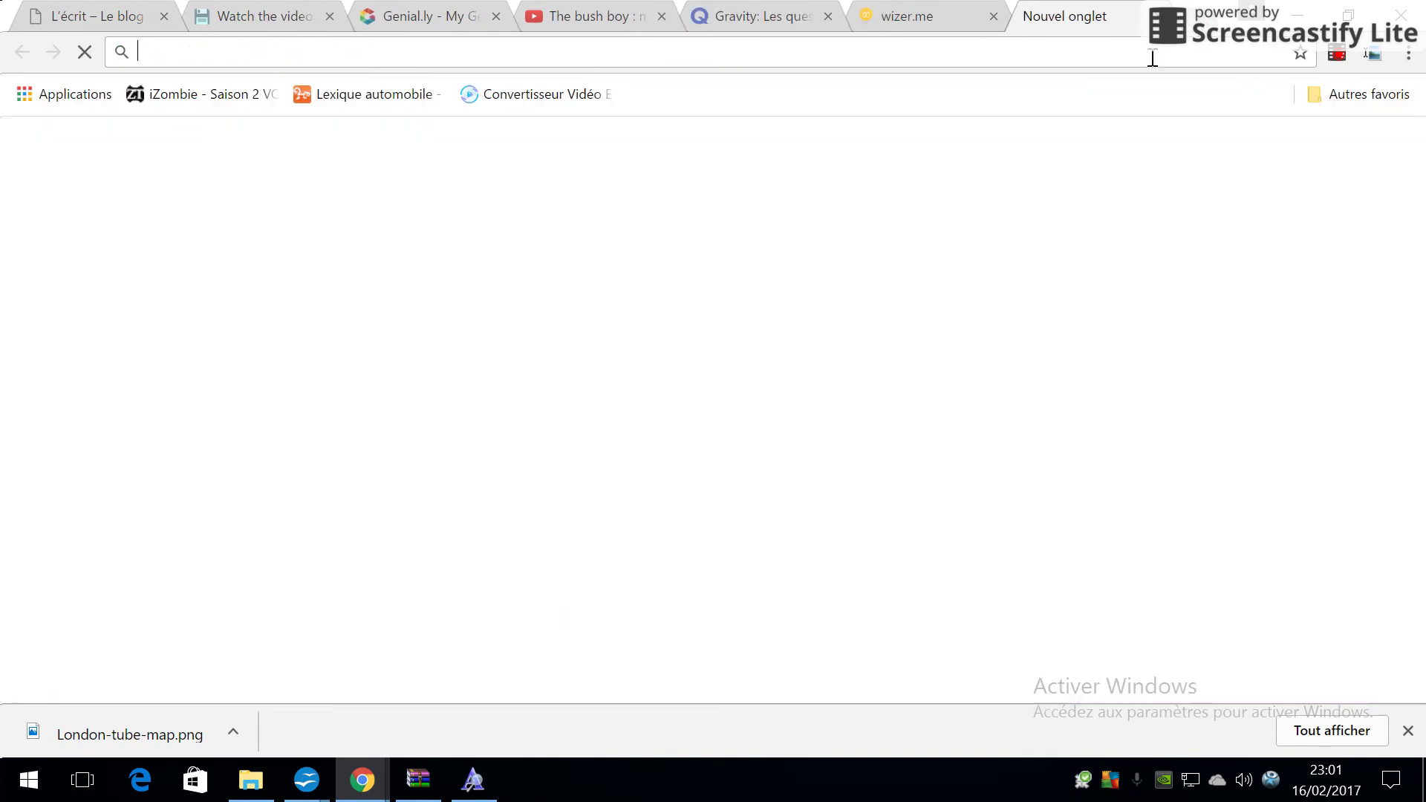
right_click(855, 46)
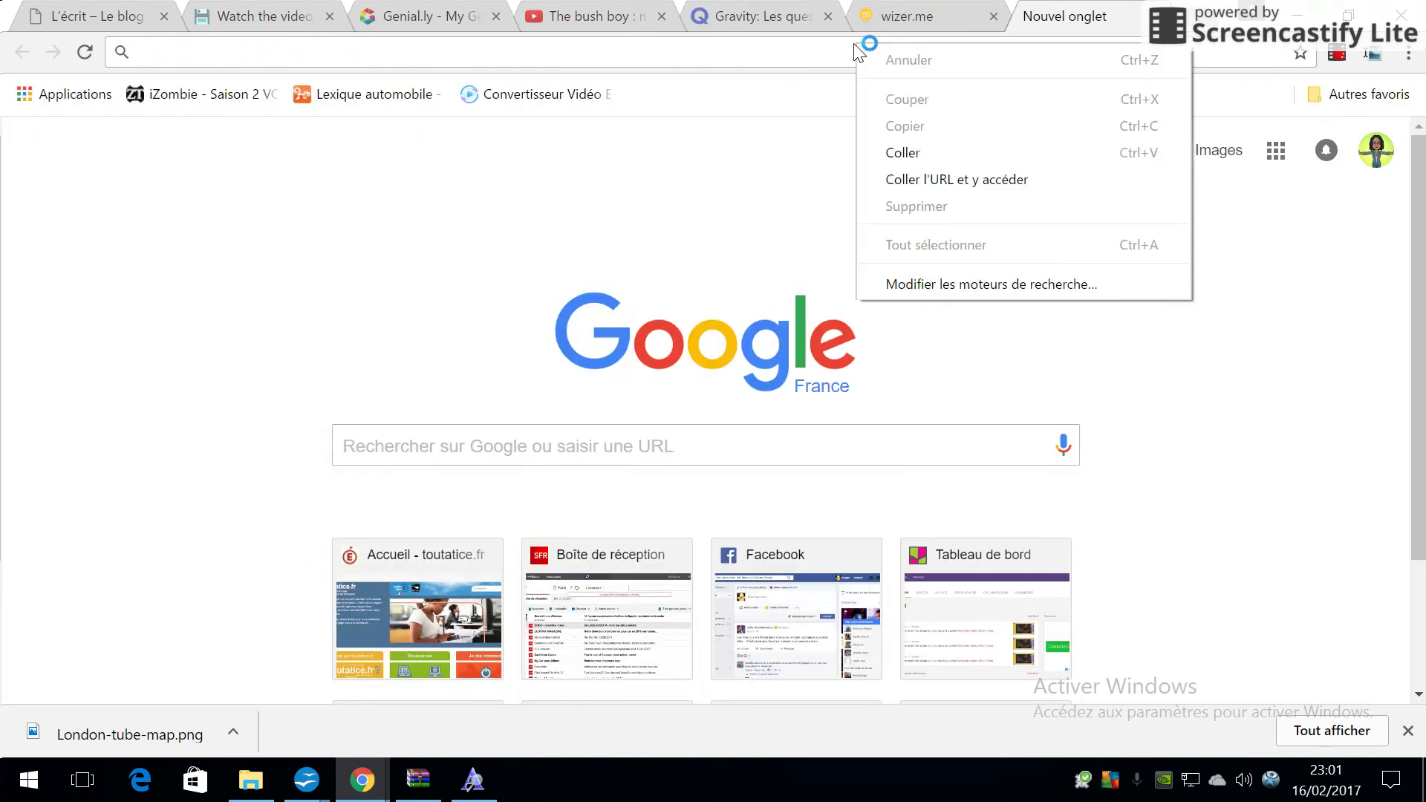
left_click(943, 21)
right_click(760, 382)
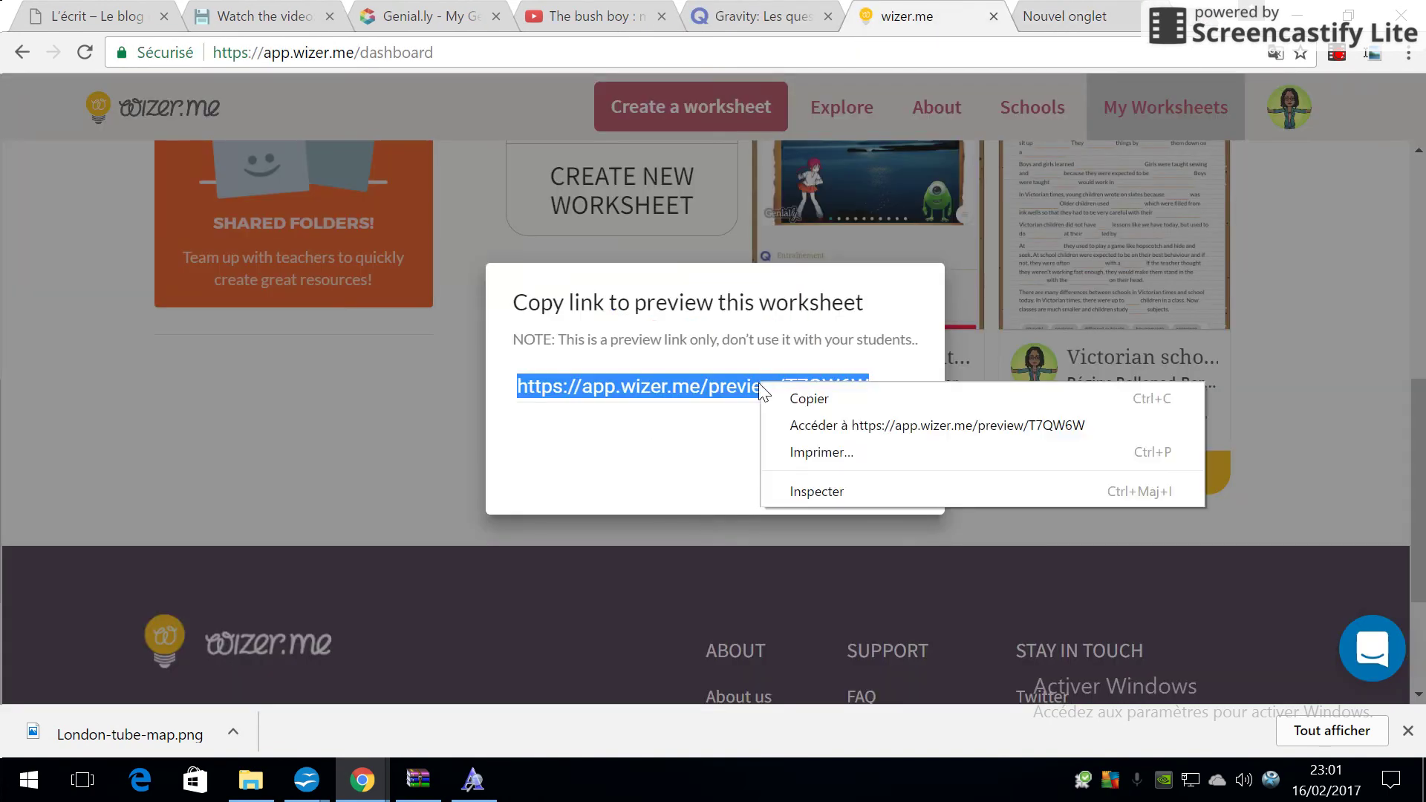
left_click(808, 399)
Load the copied preview link in the empty browser tab and examine the worksheet preview from the matching task through the London tube map.
left_click(1111, 12)
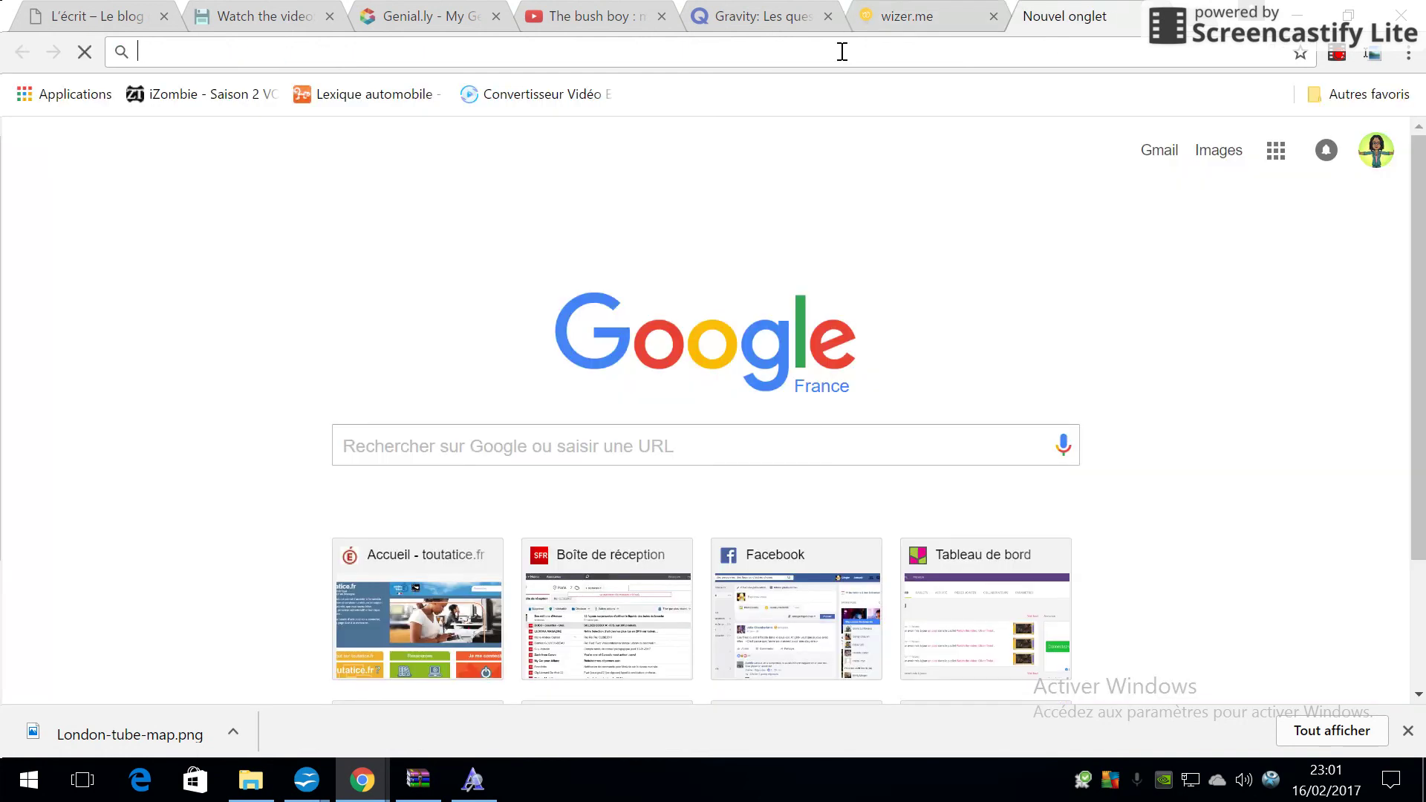
right_click(833, 49)
left_click(927, 161)
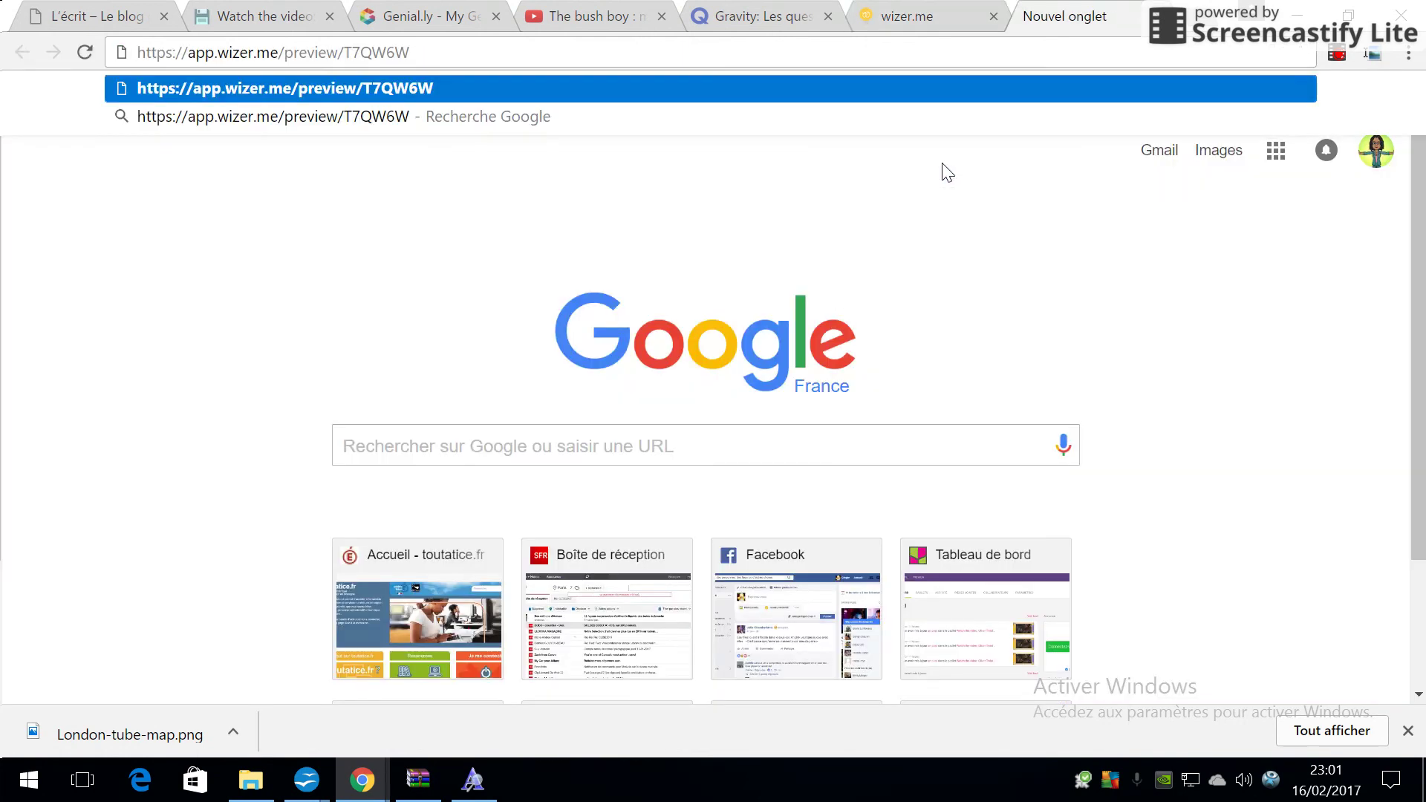
key("Return")
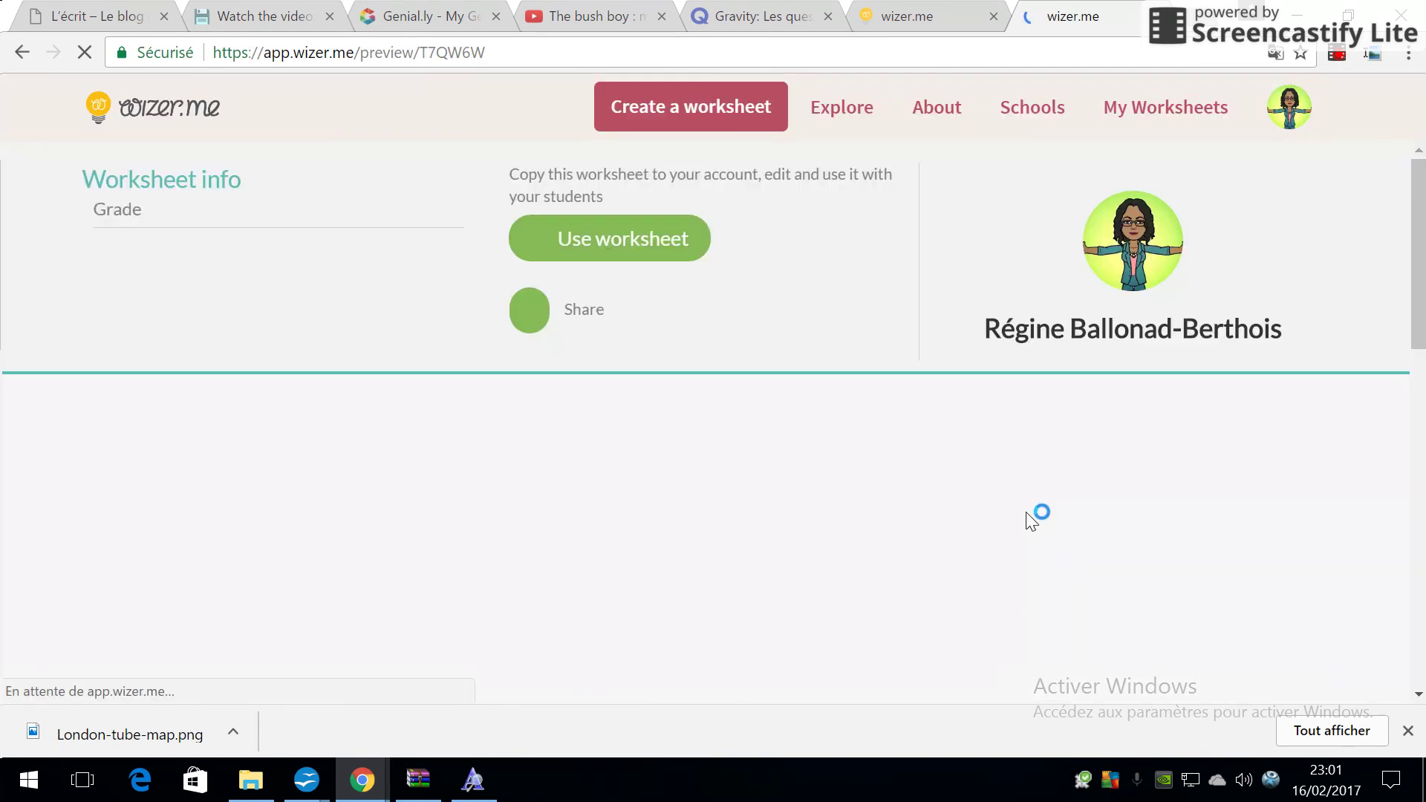
scroll(1026, 511, "down", 10)
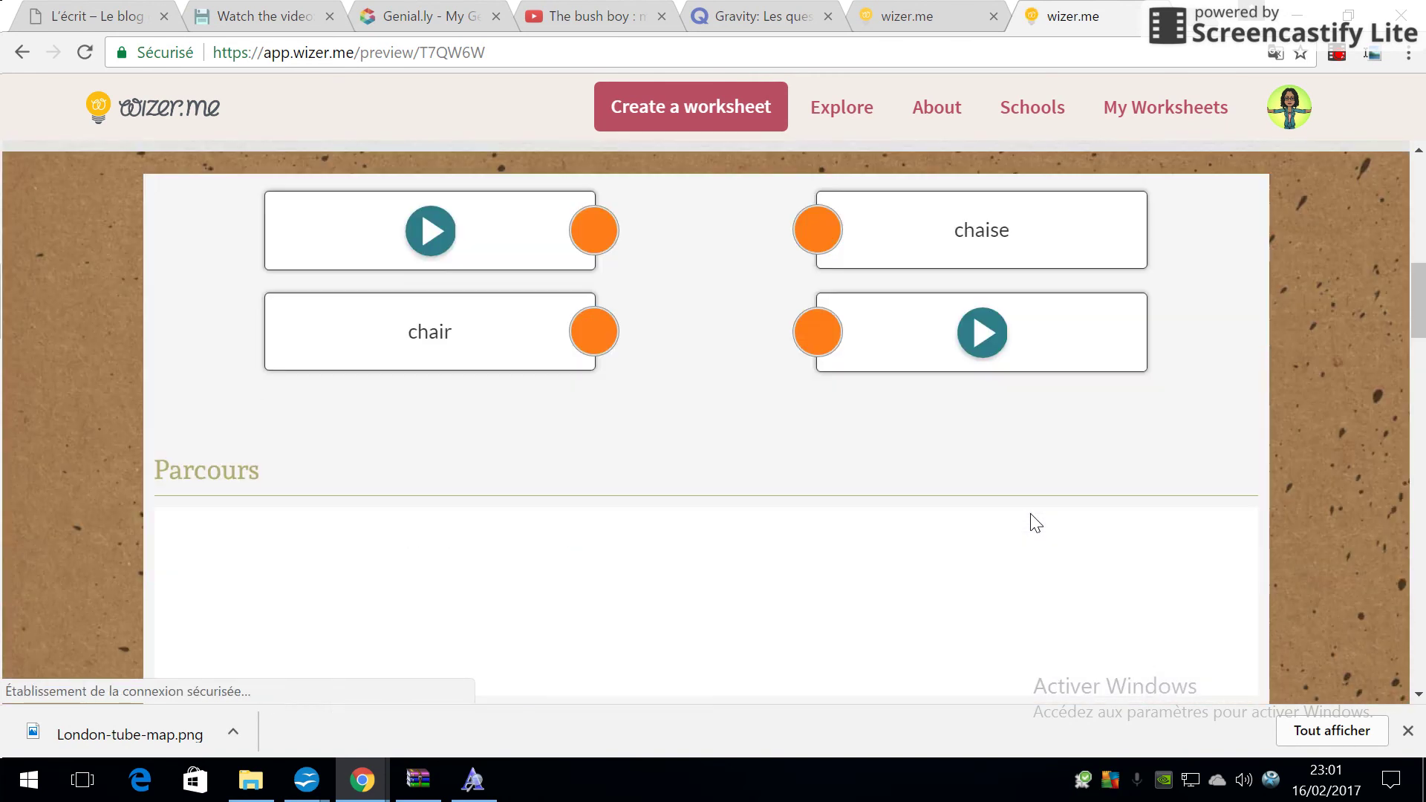
scroll(1036, 524, "down", 10)
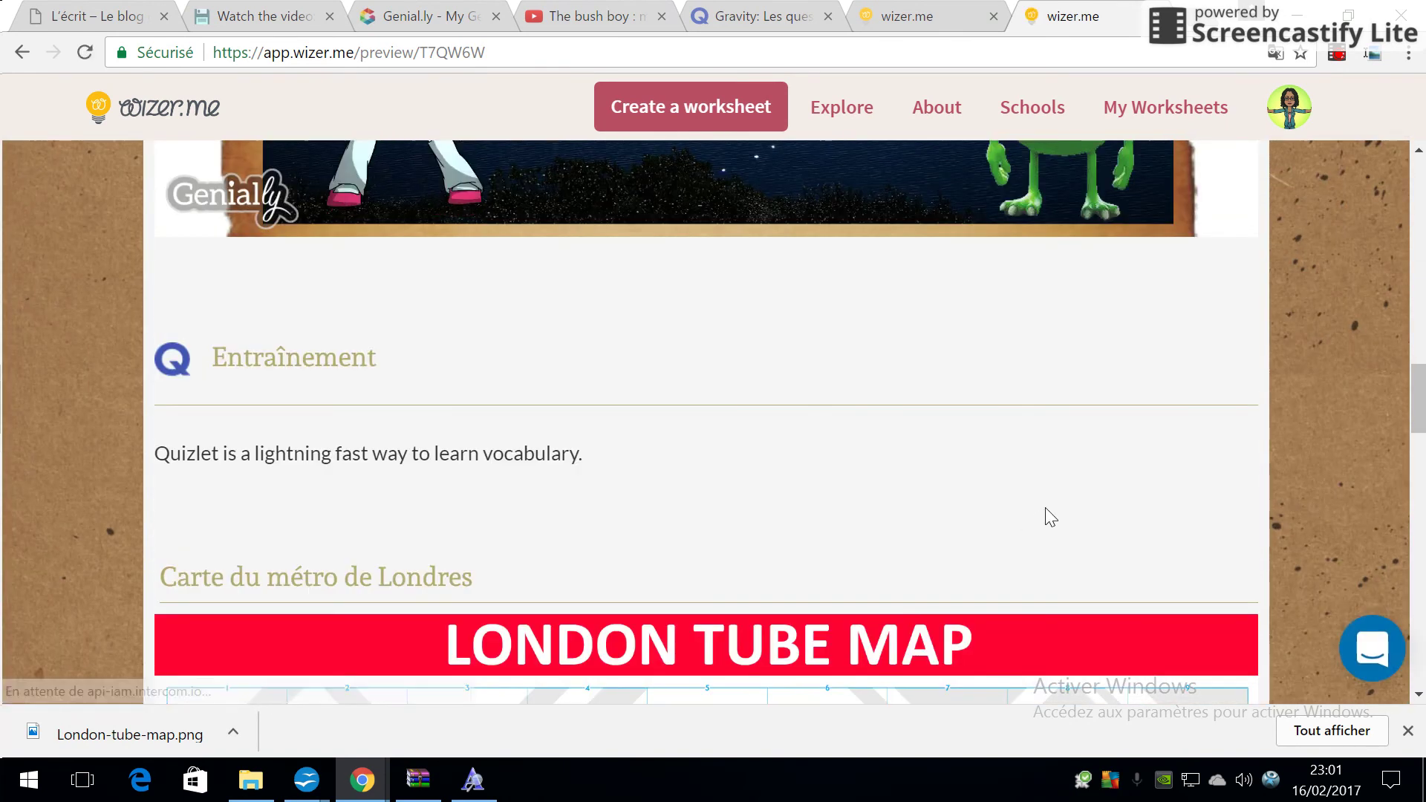
scroll(1036, 541, "down", 6)
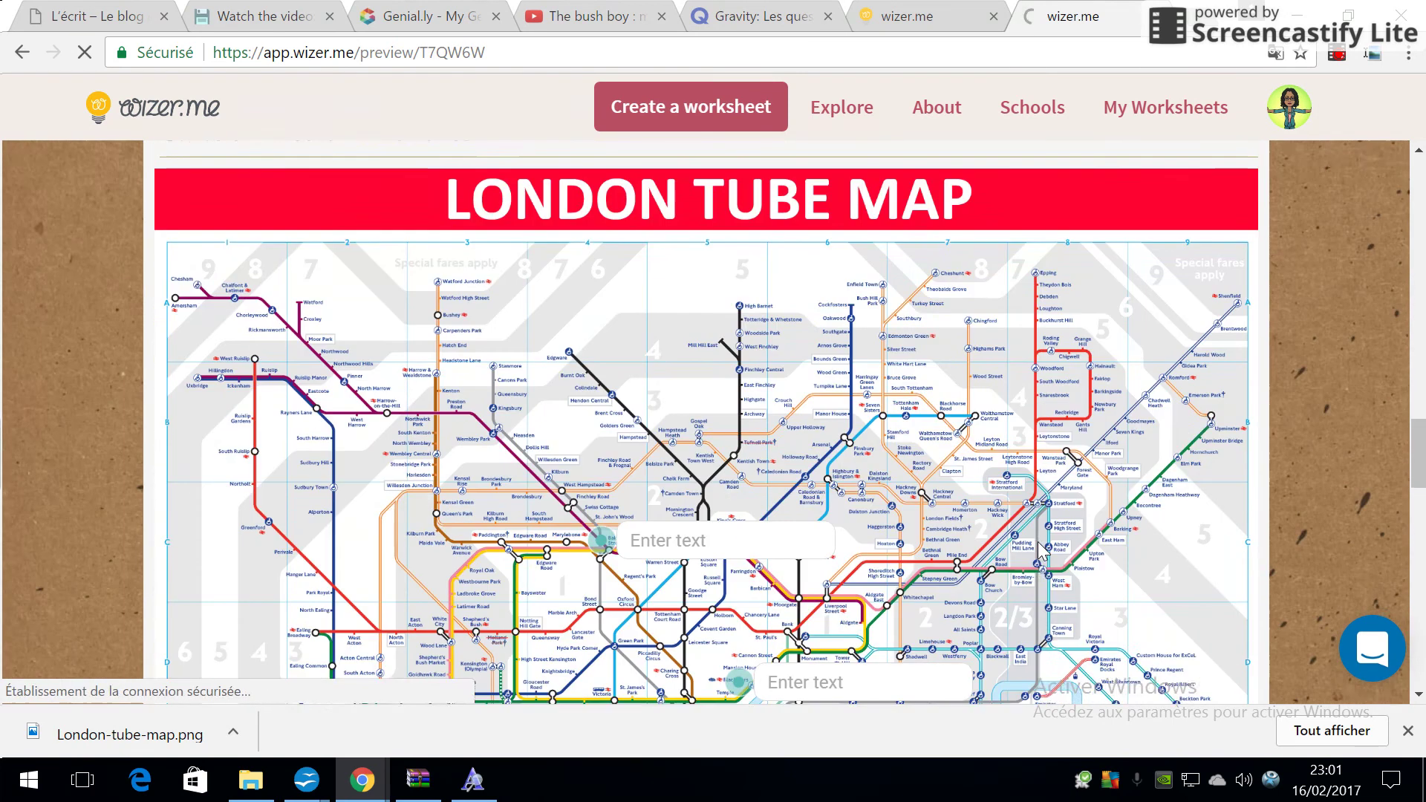
scroll(1044, 554, "down", 6)
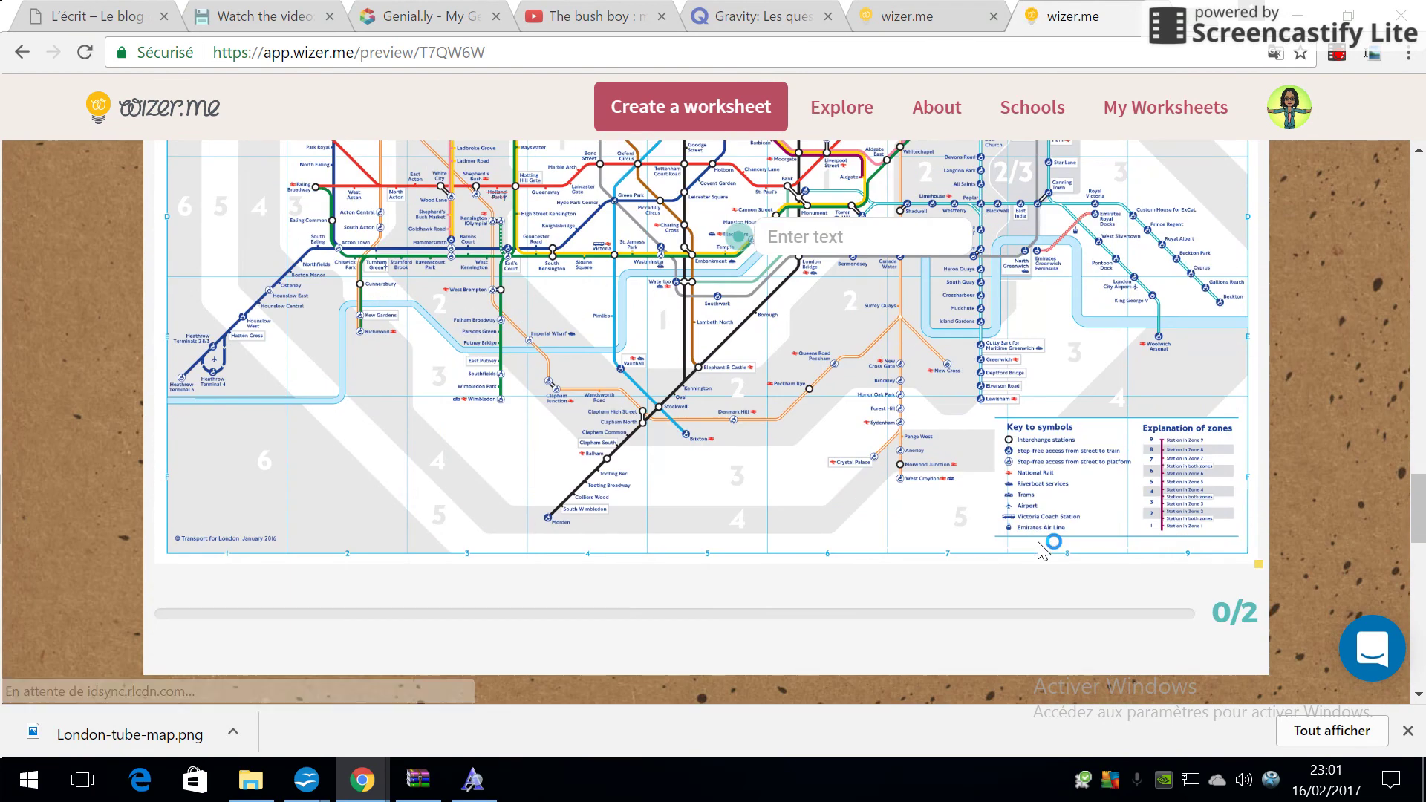